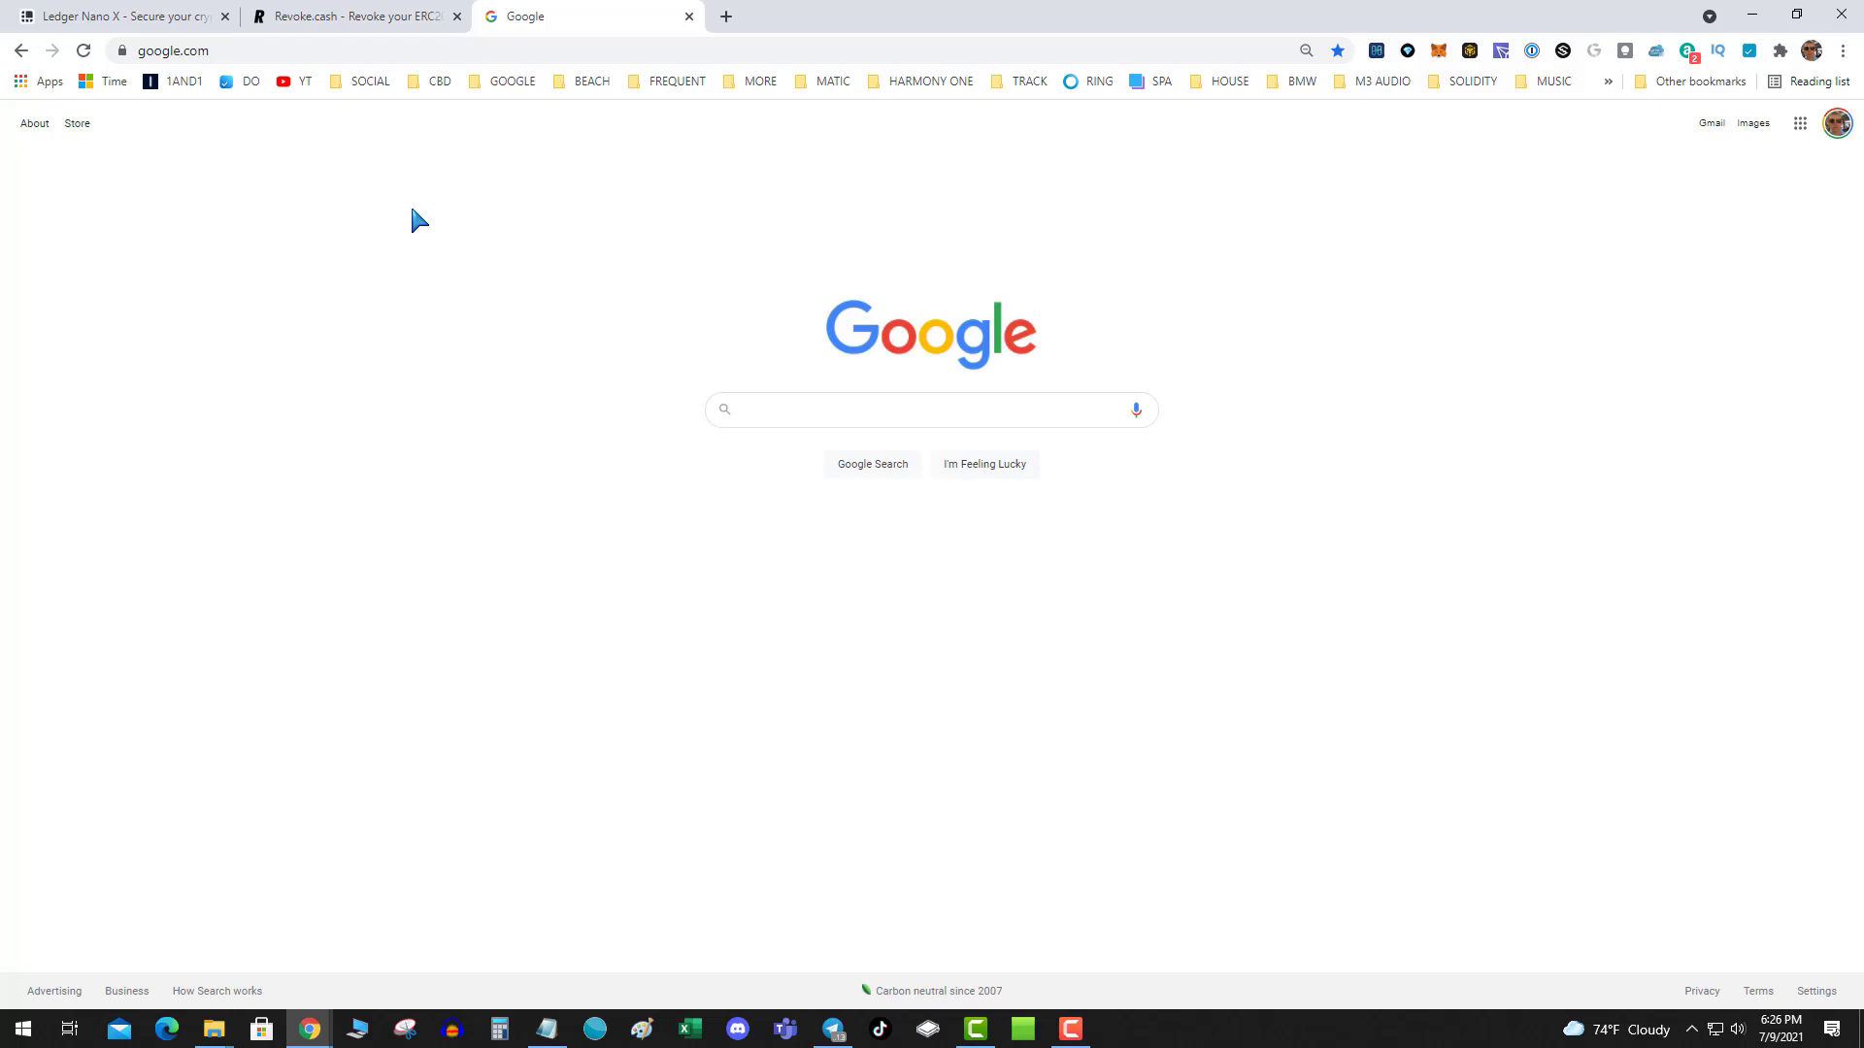
- Browse the MORE bookmarks folder and its submenus, then close all the bookmark menus
{"action": "left_click", "coordinate": [743, 85]}
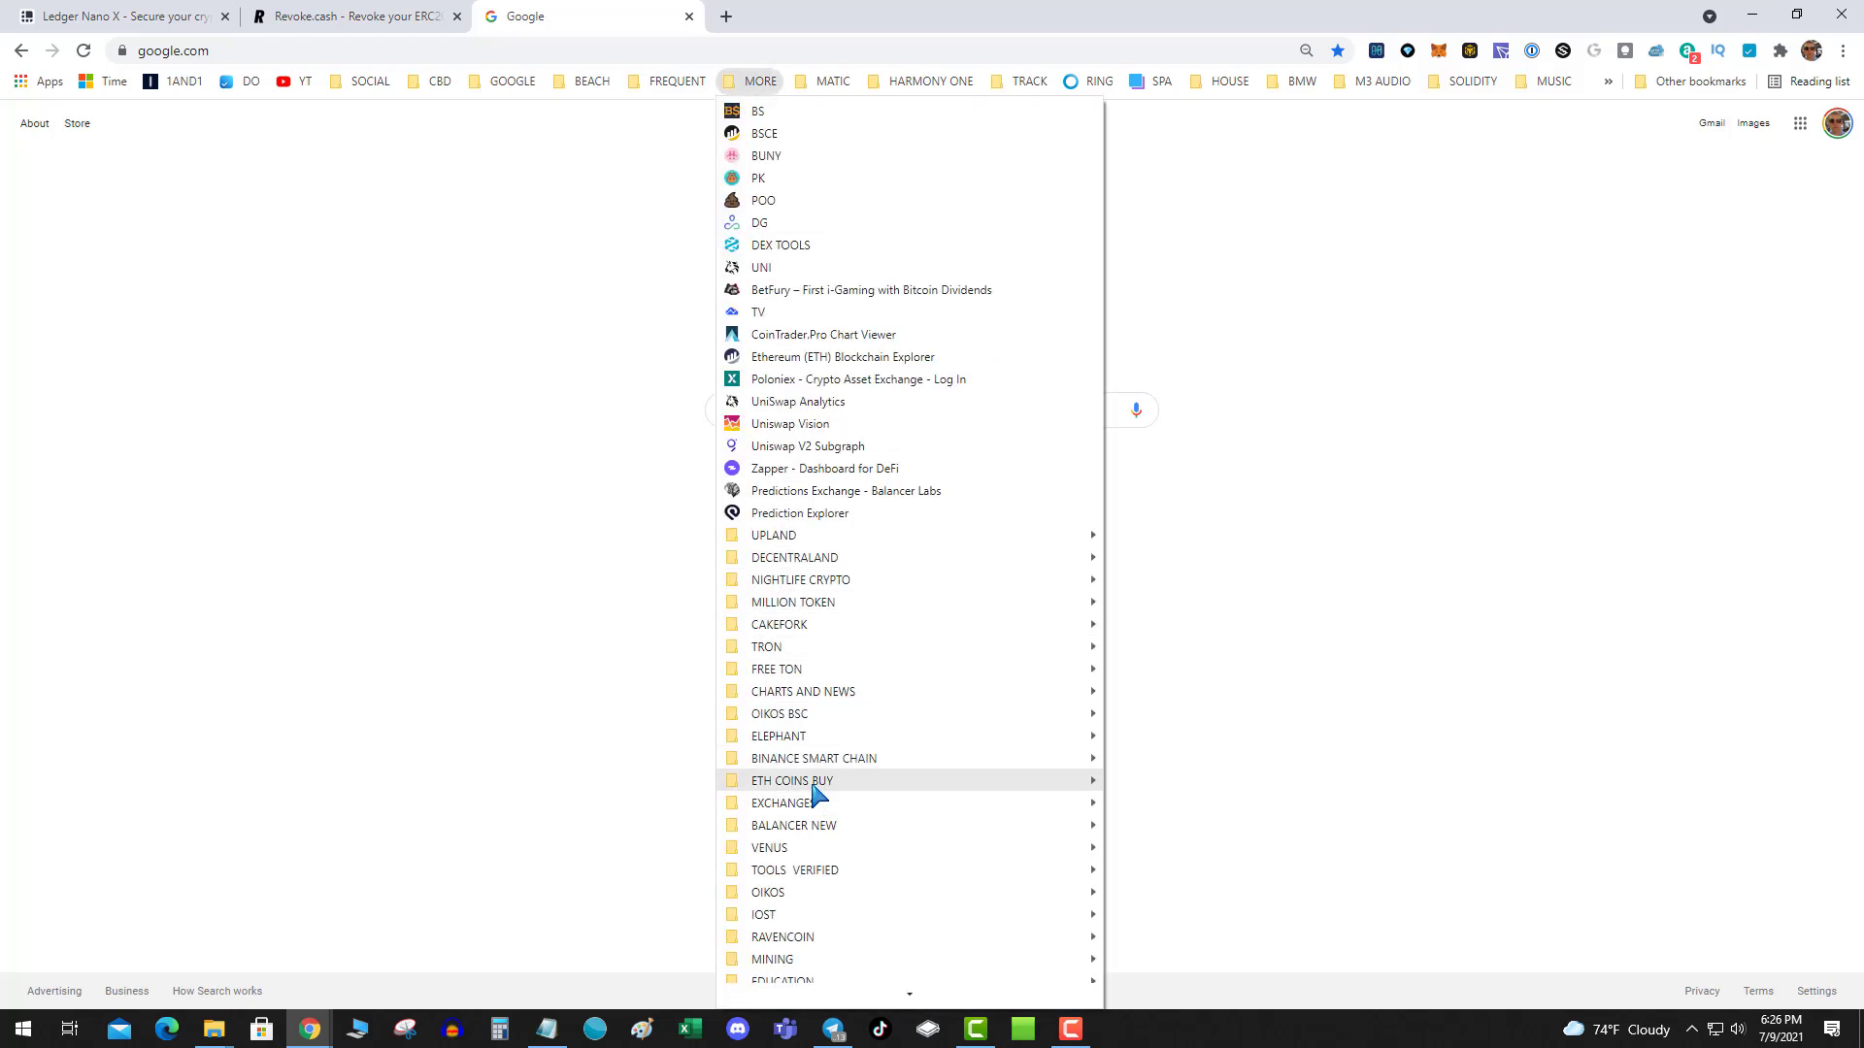
{"action": "mouse_move", "coordinate": [825, 782]}
{"action": "mouse_move", "coordinate": [1252, 708]}
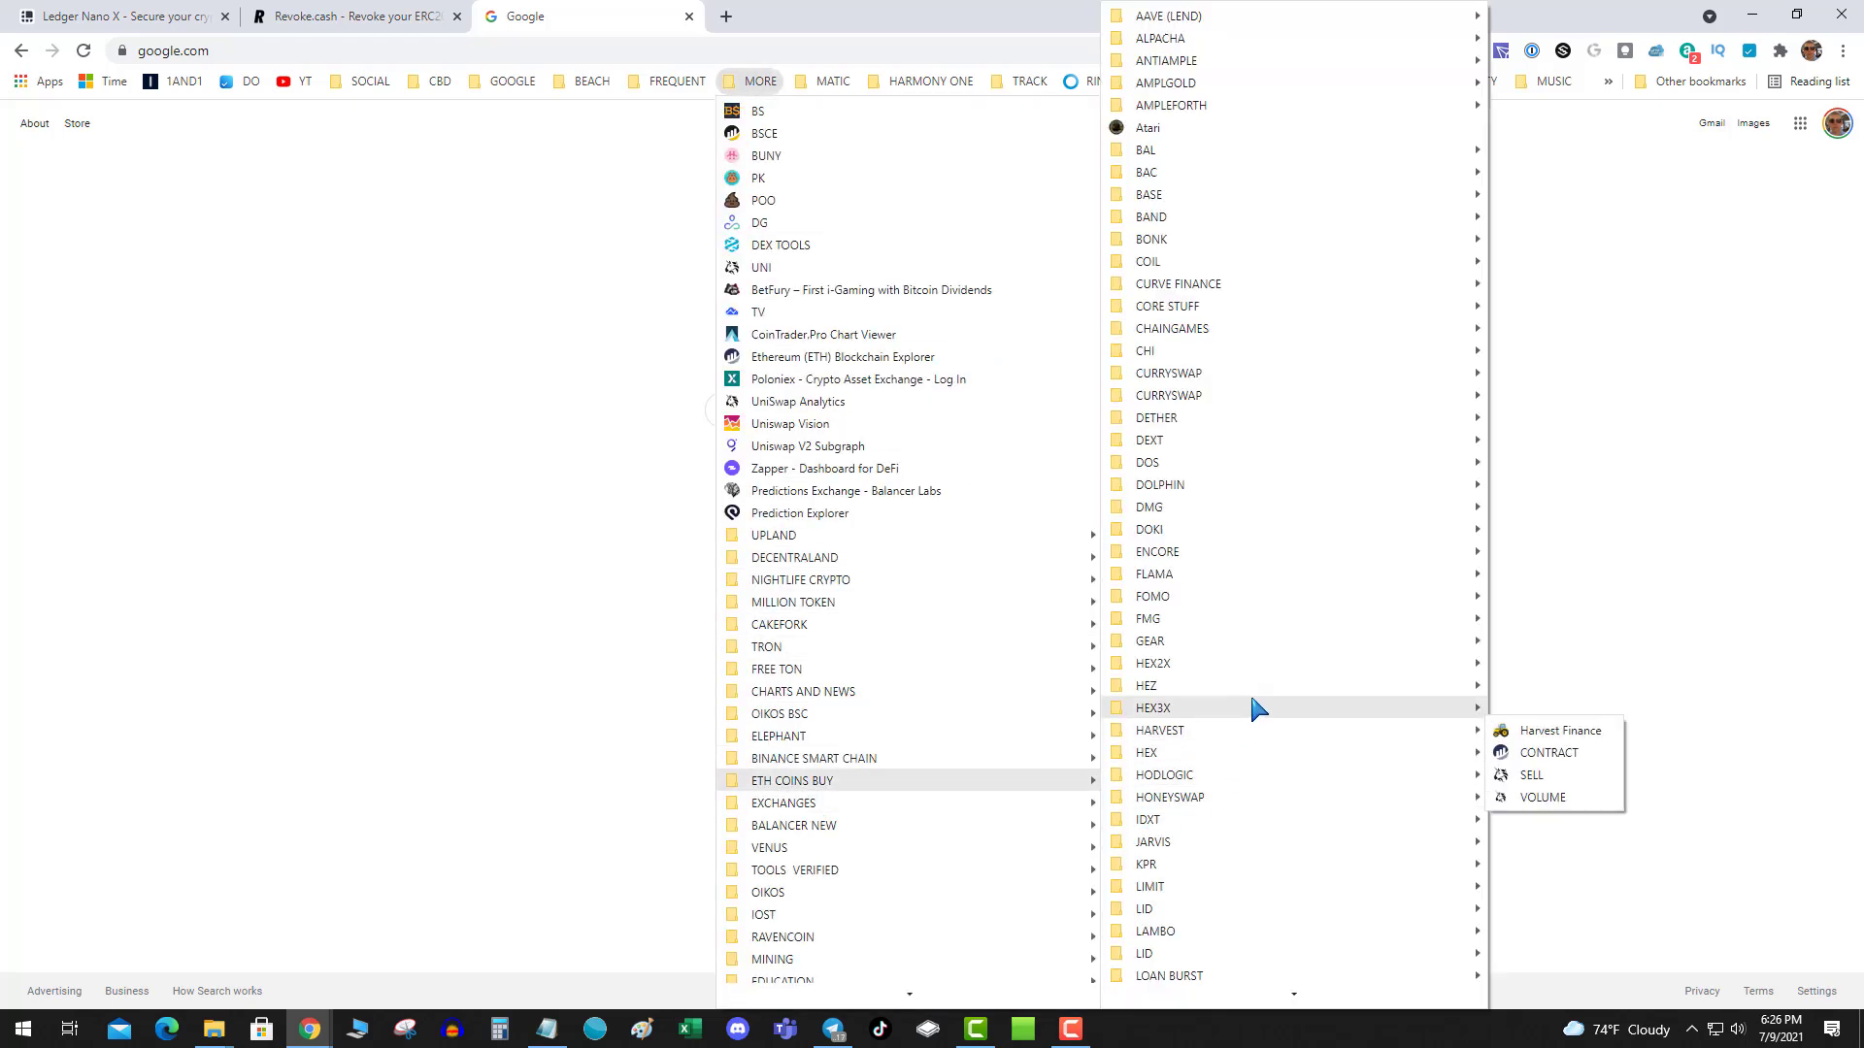
{"action": "mouse_move", "coordinate": [1226, 626]}
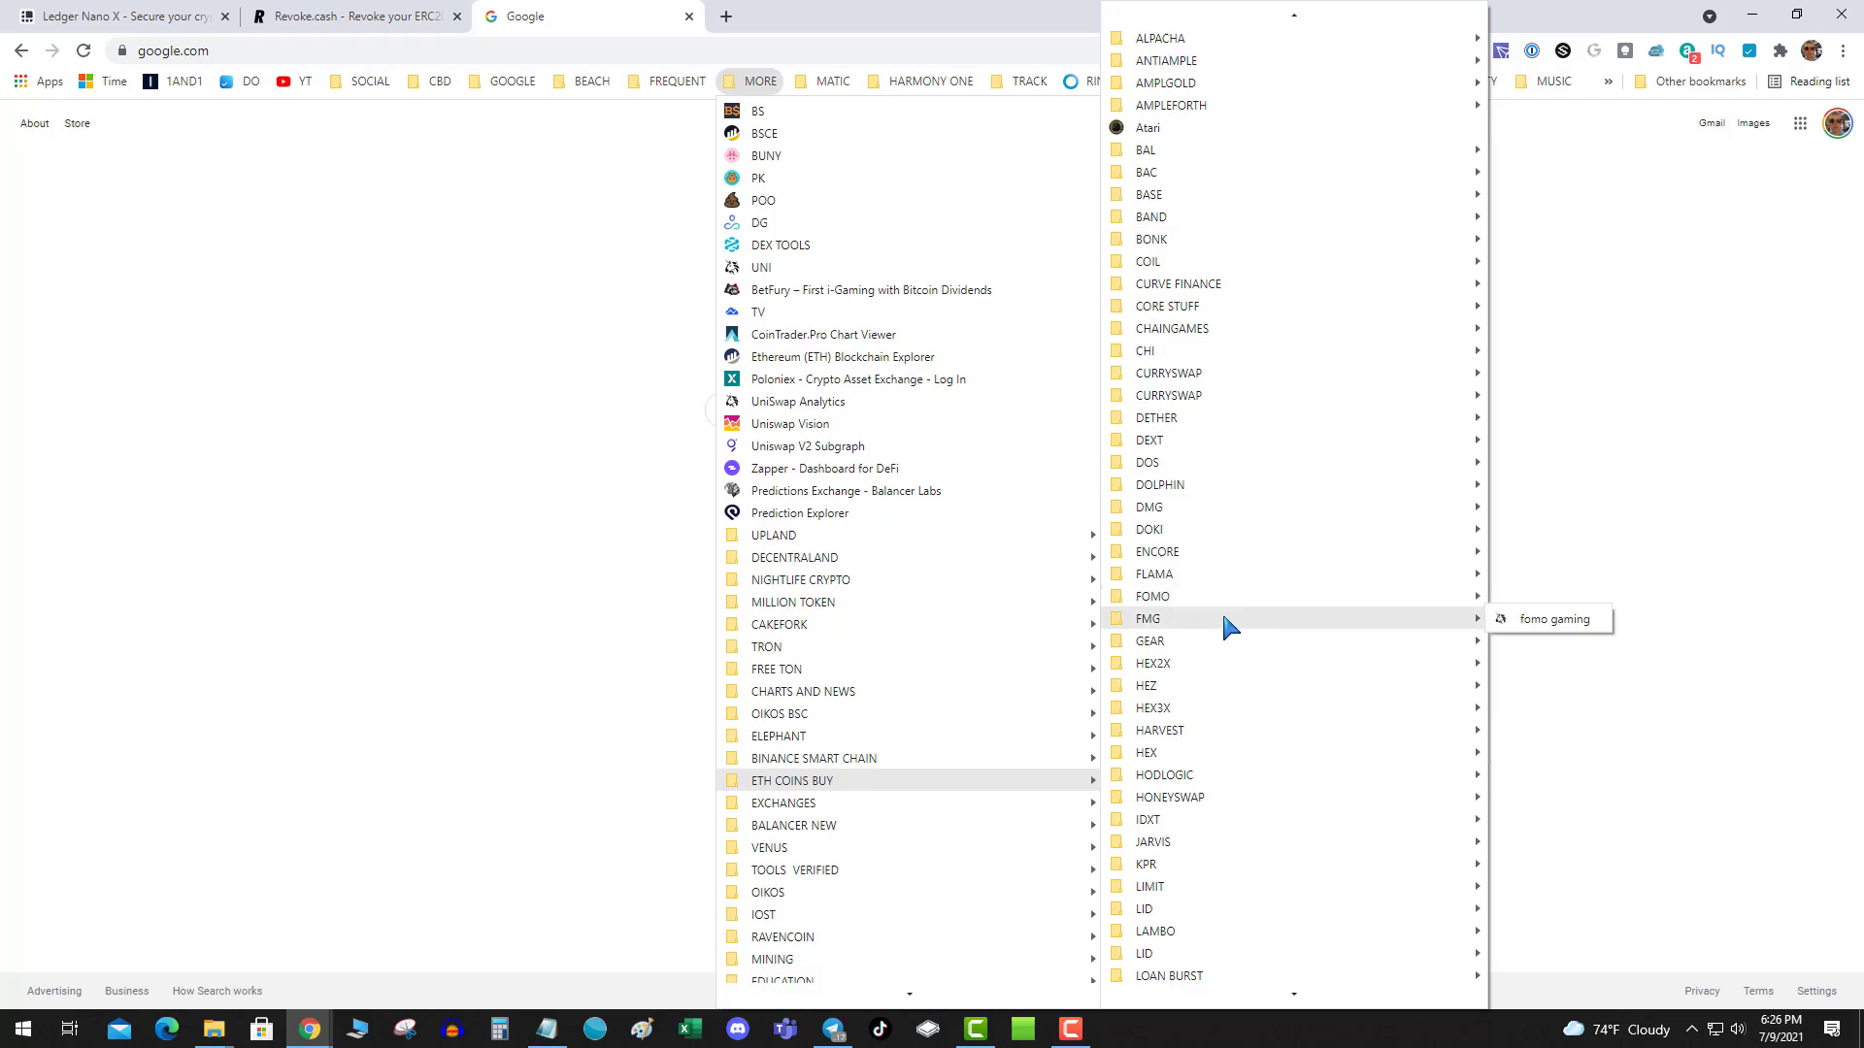
{"action": "scroll", "coordinate": [1242, 680], "scroll_direction": "down", "scroll_amount": 5}
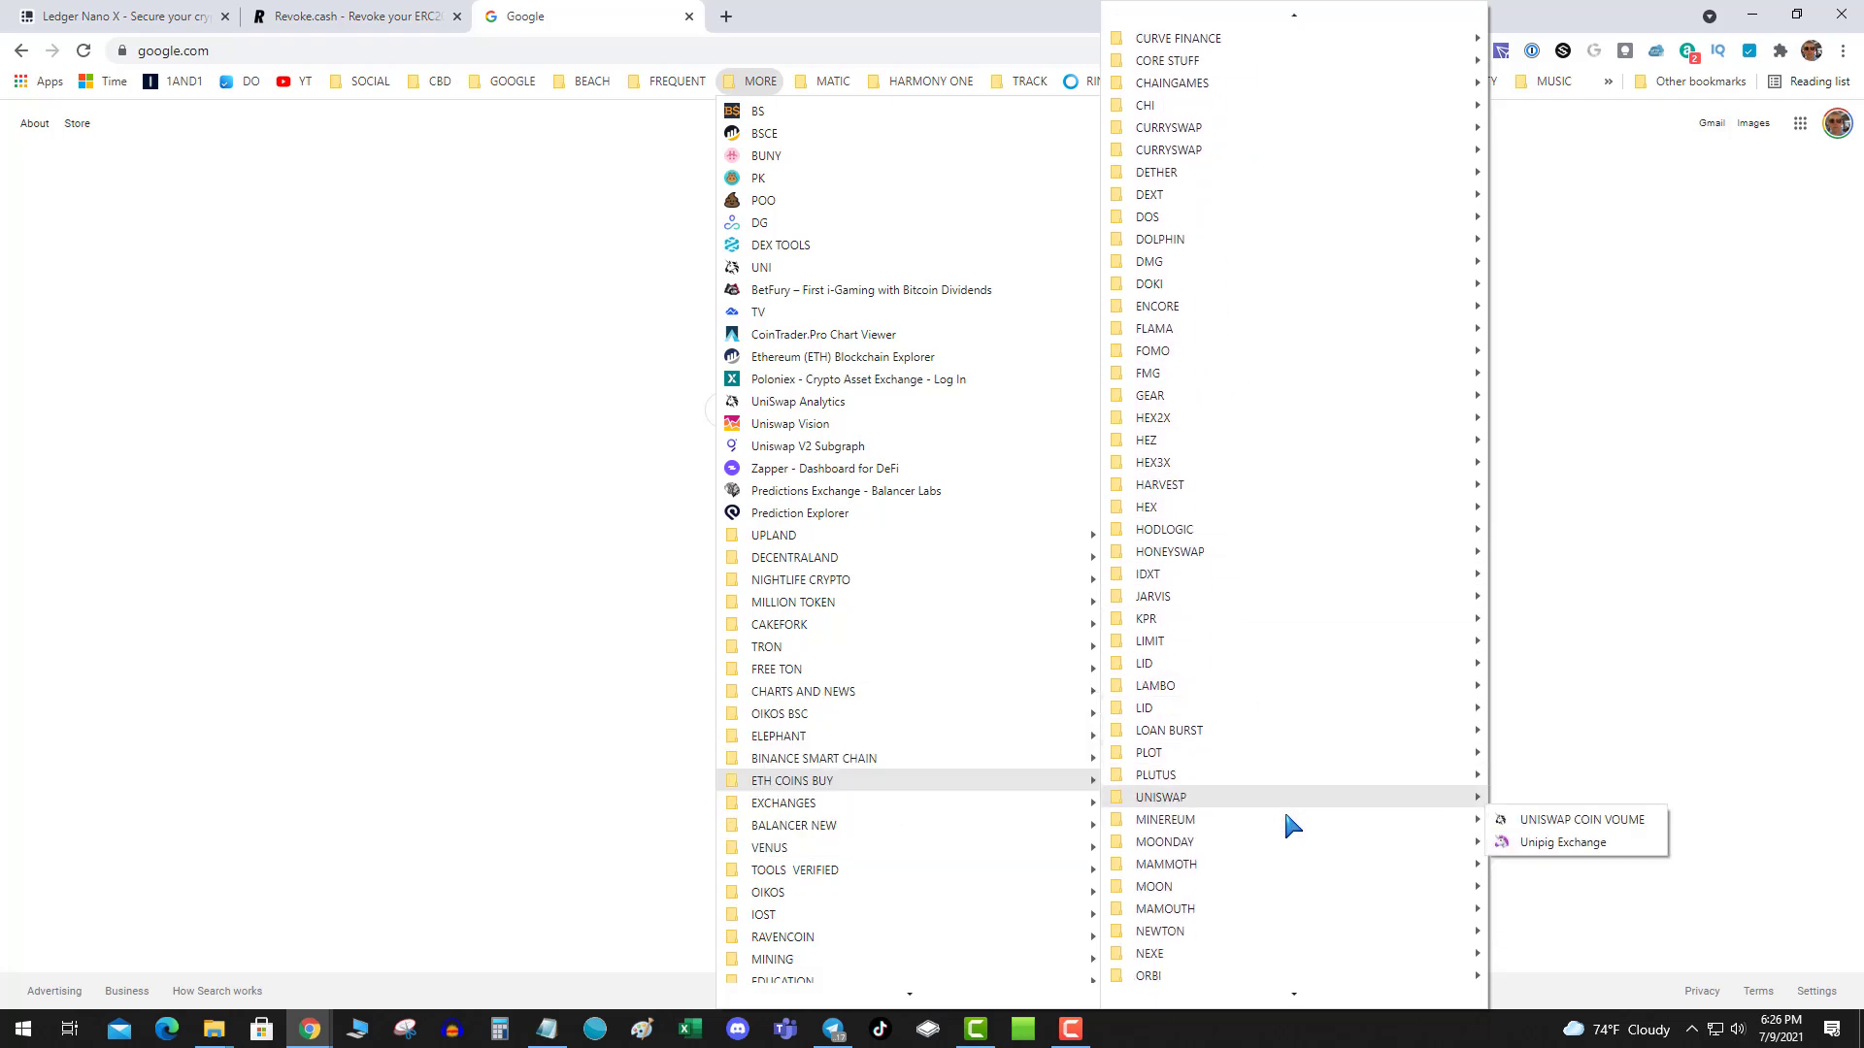
{"action": "scroll", "coordinate": [1291, 825], "scroll_direction": "down", "scroll_amount": 1}
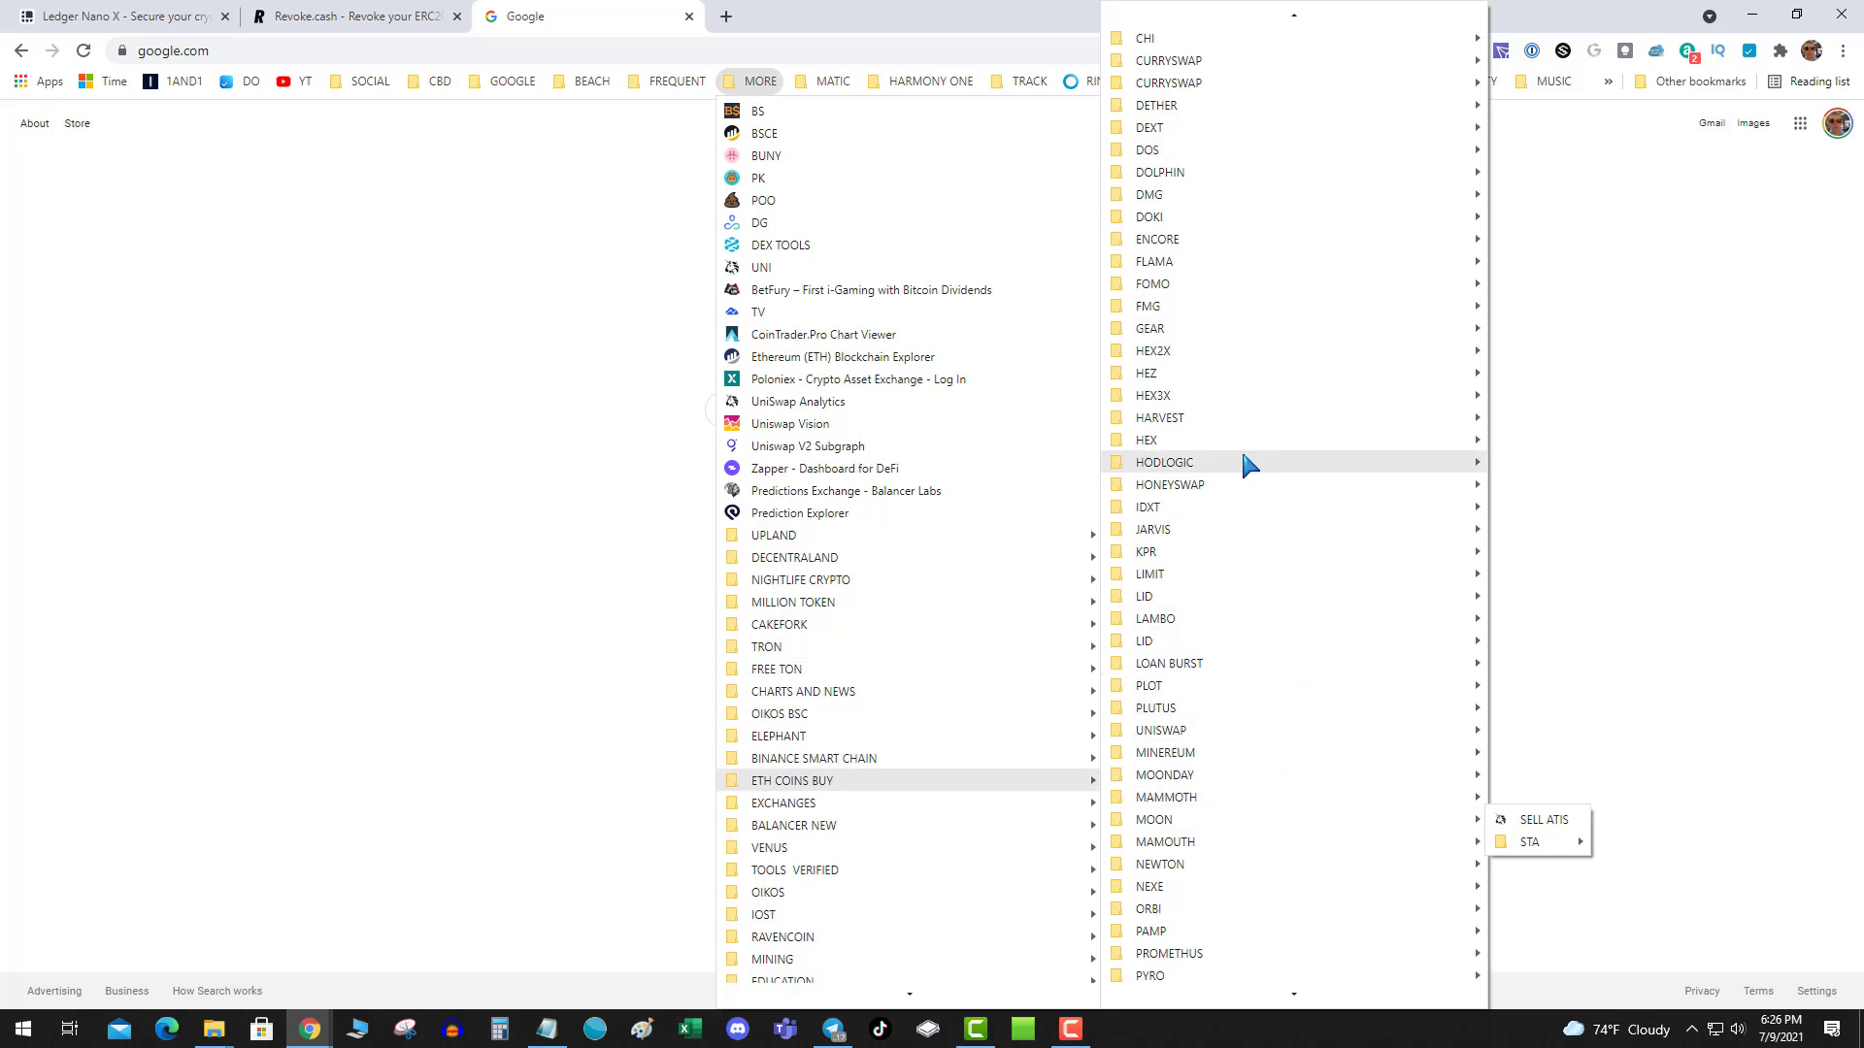
{"action": "mouse_move", "coordinate": [1284, 442]}
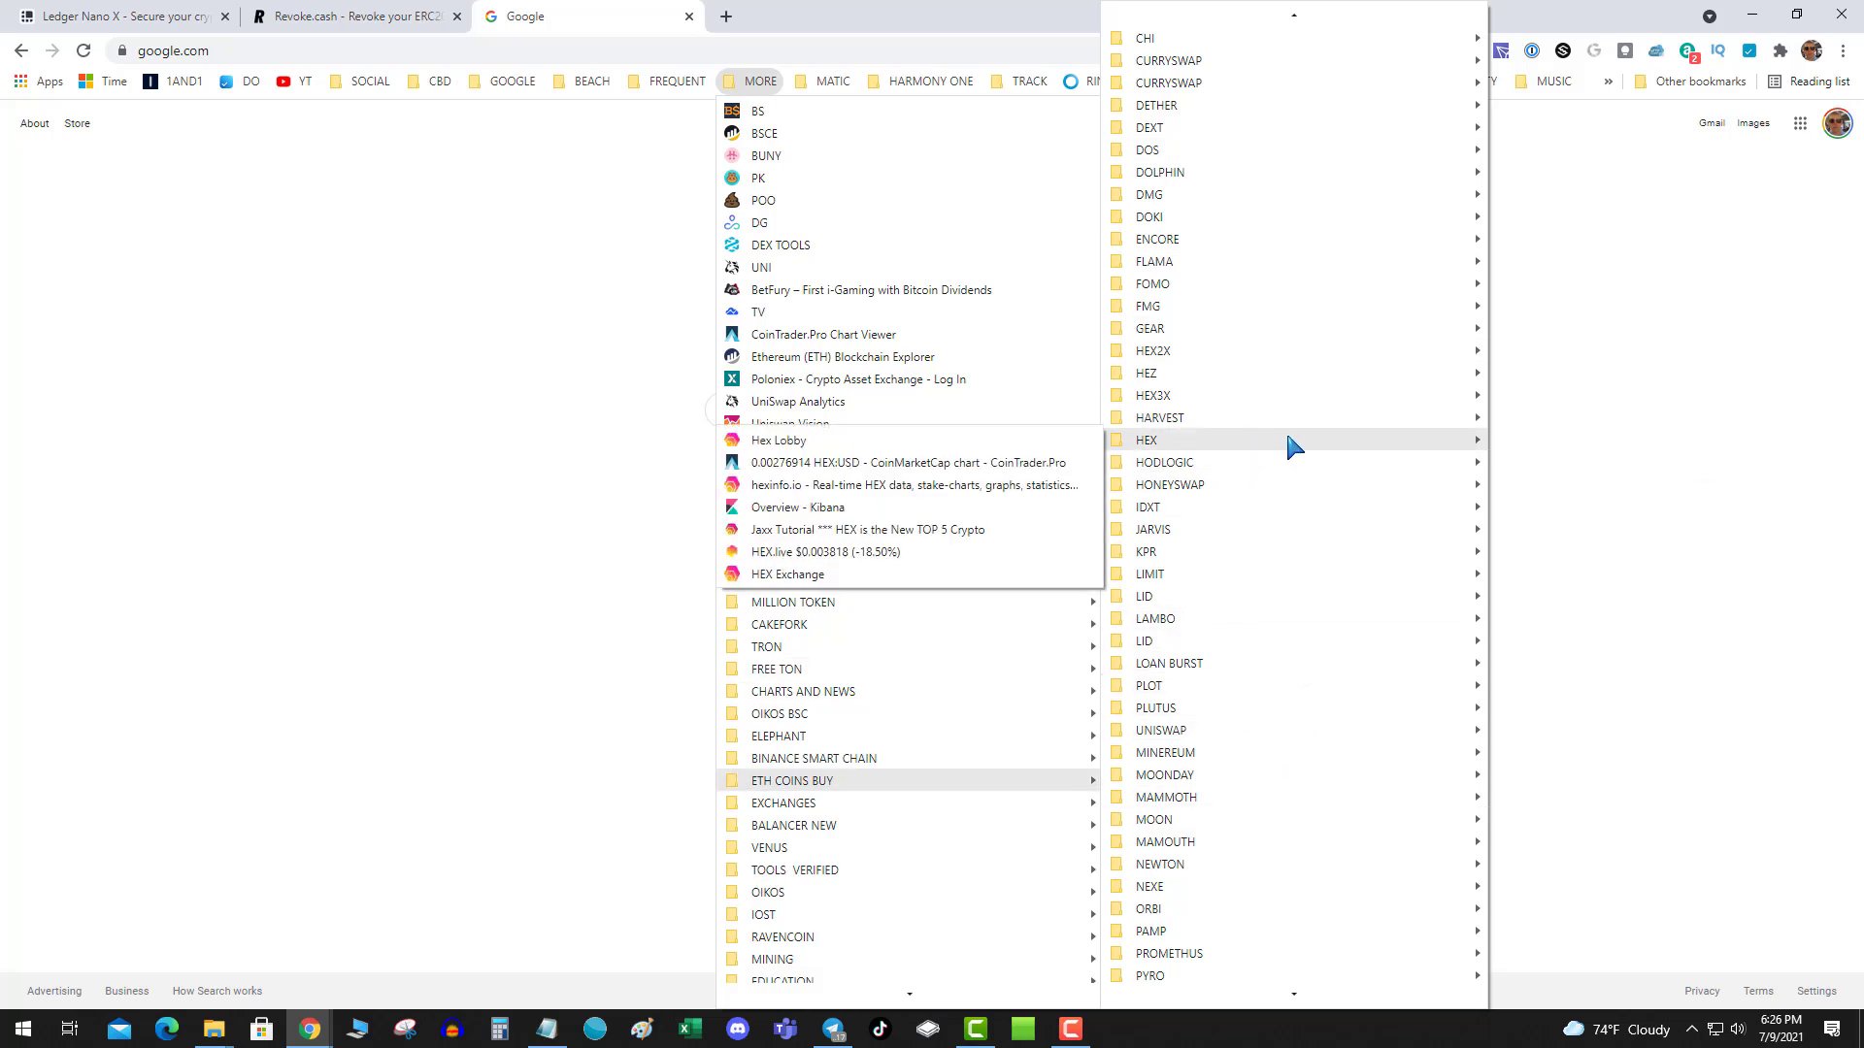
{"action": "left_click", "coordinate": [520, 406]}
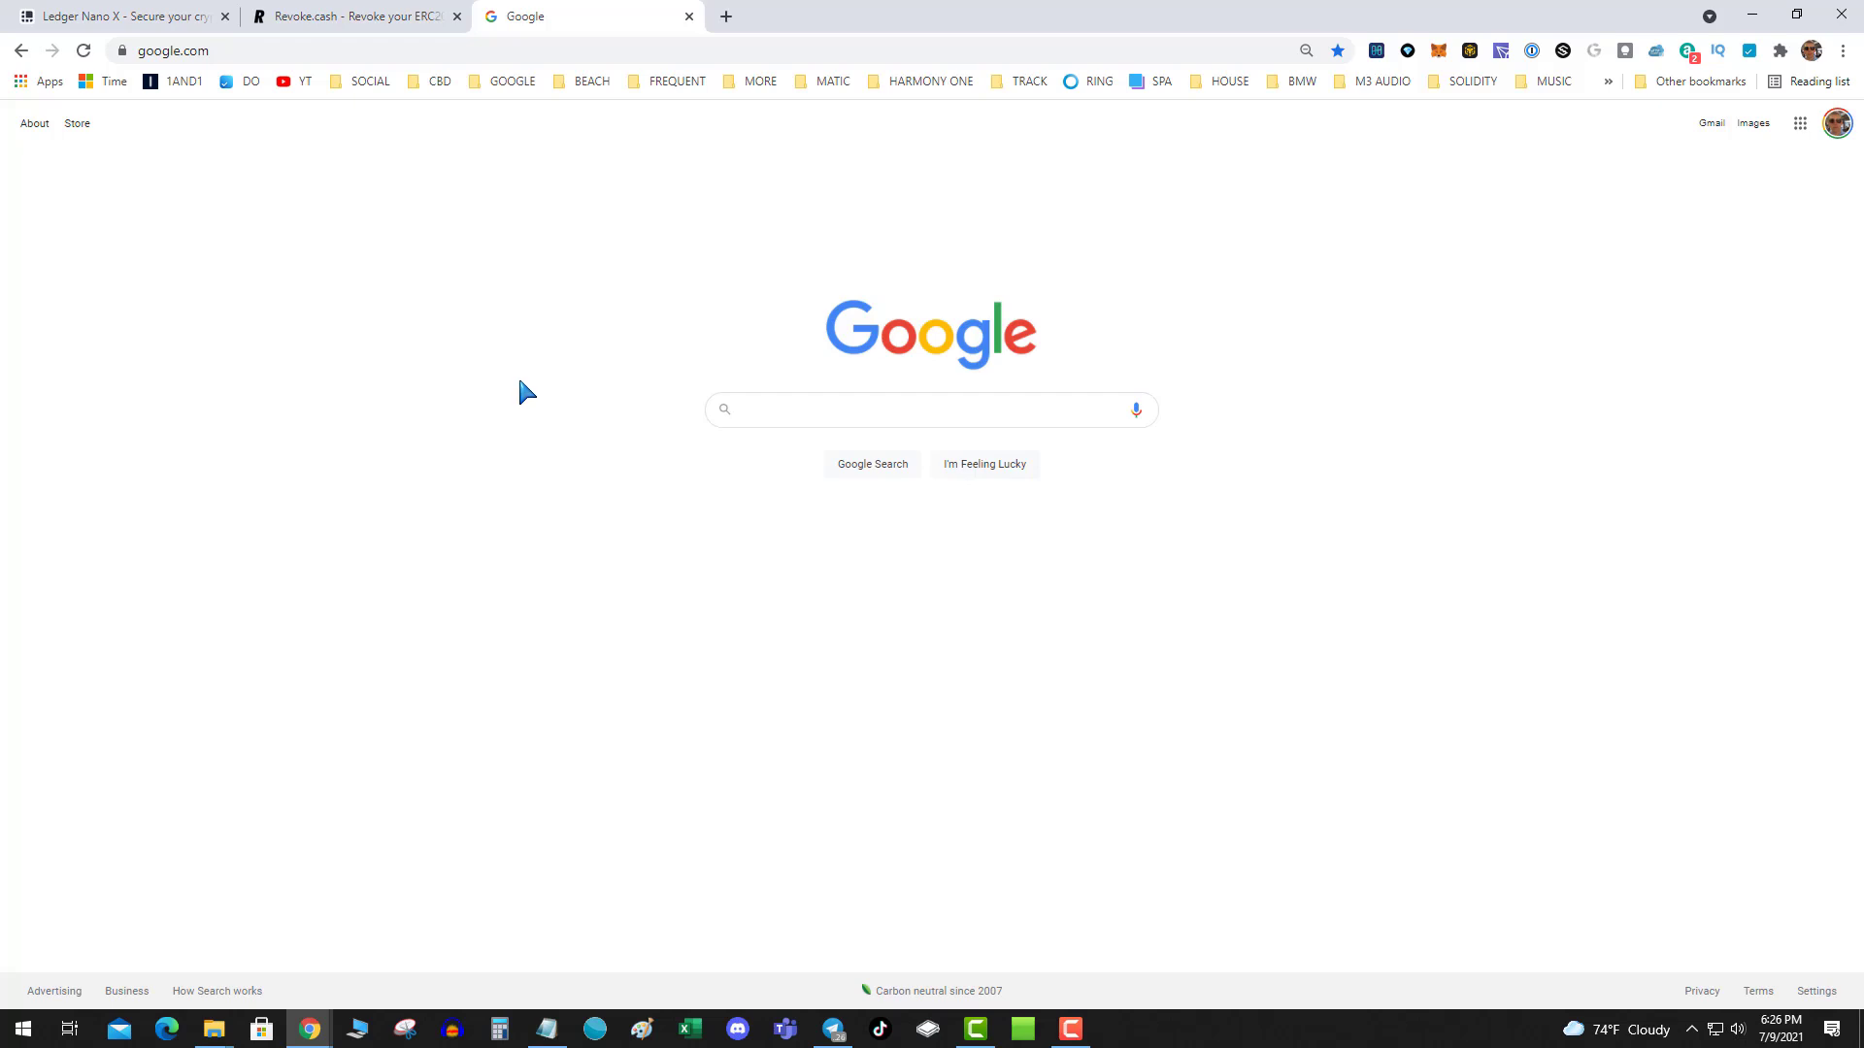
- Open the MetaMask popup, scroll through the My Accounts list, then close it
{"action": "left_click", "coordinate": [1440, 57]}
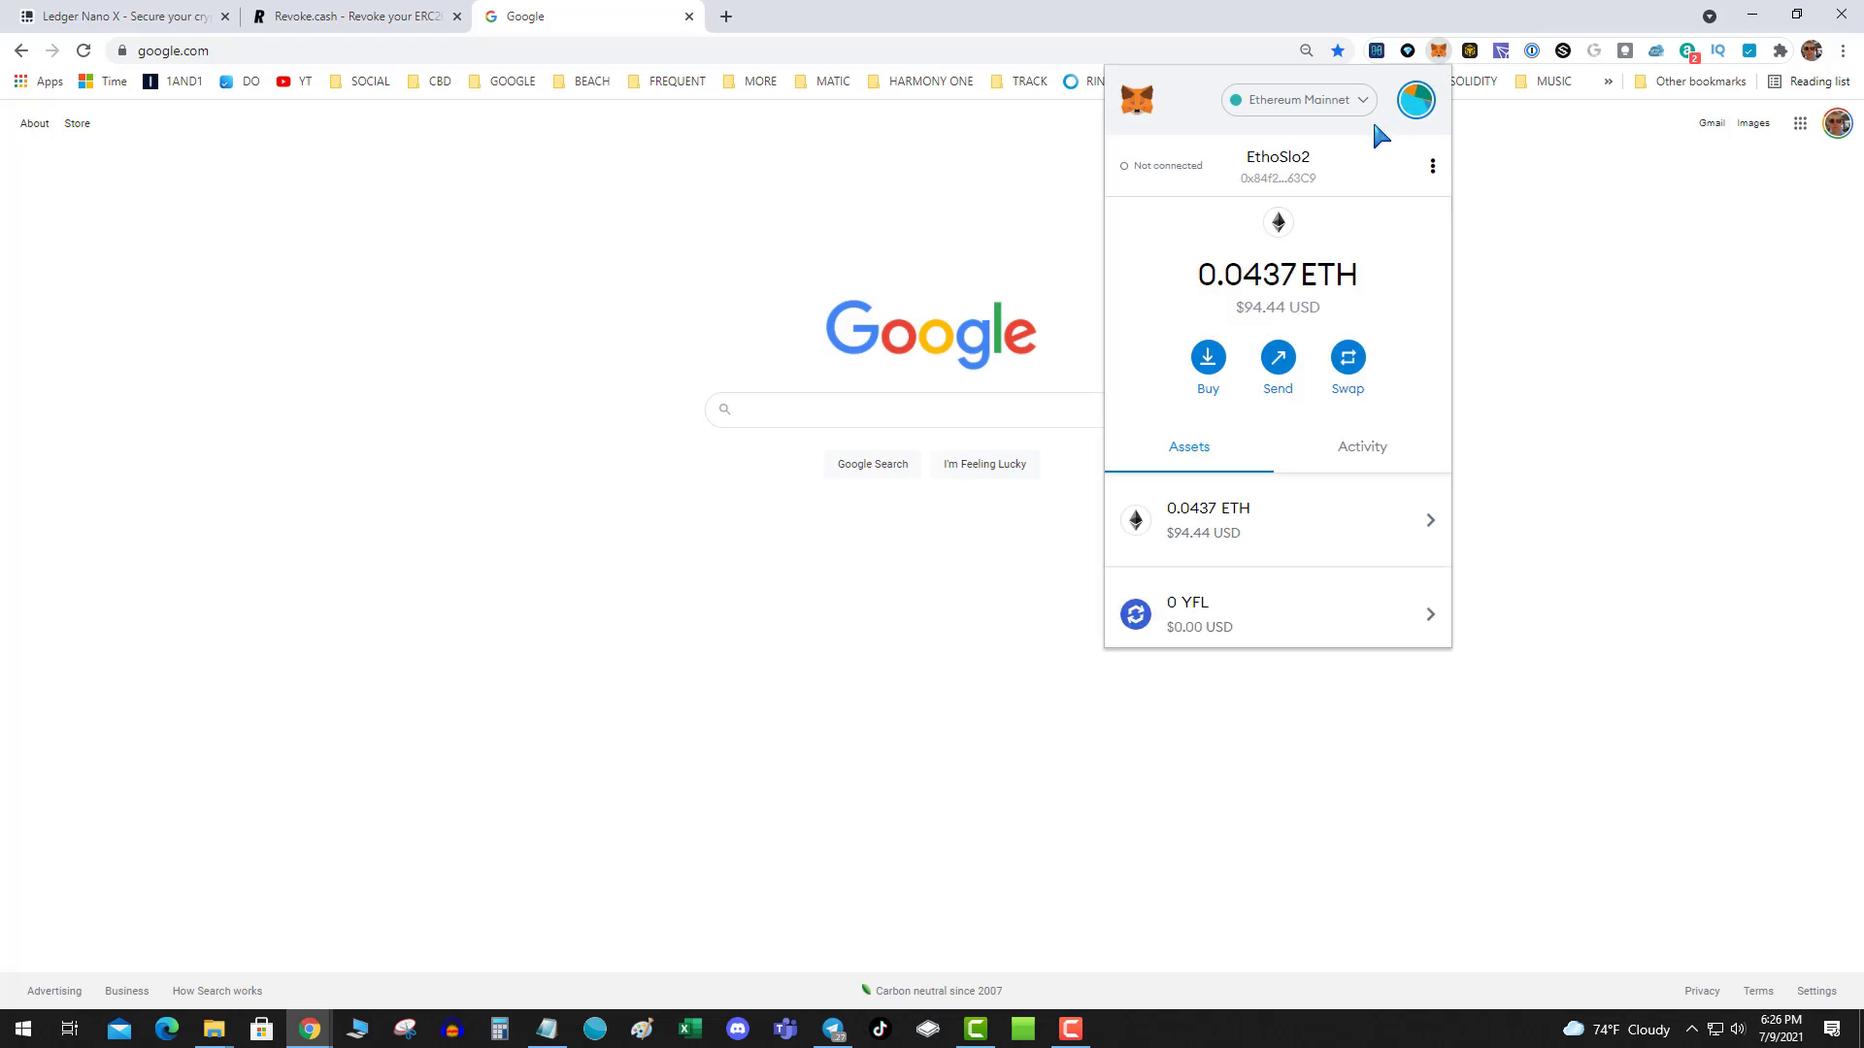
{"action": "left_click", "coordinate": [1419, 101]}
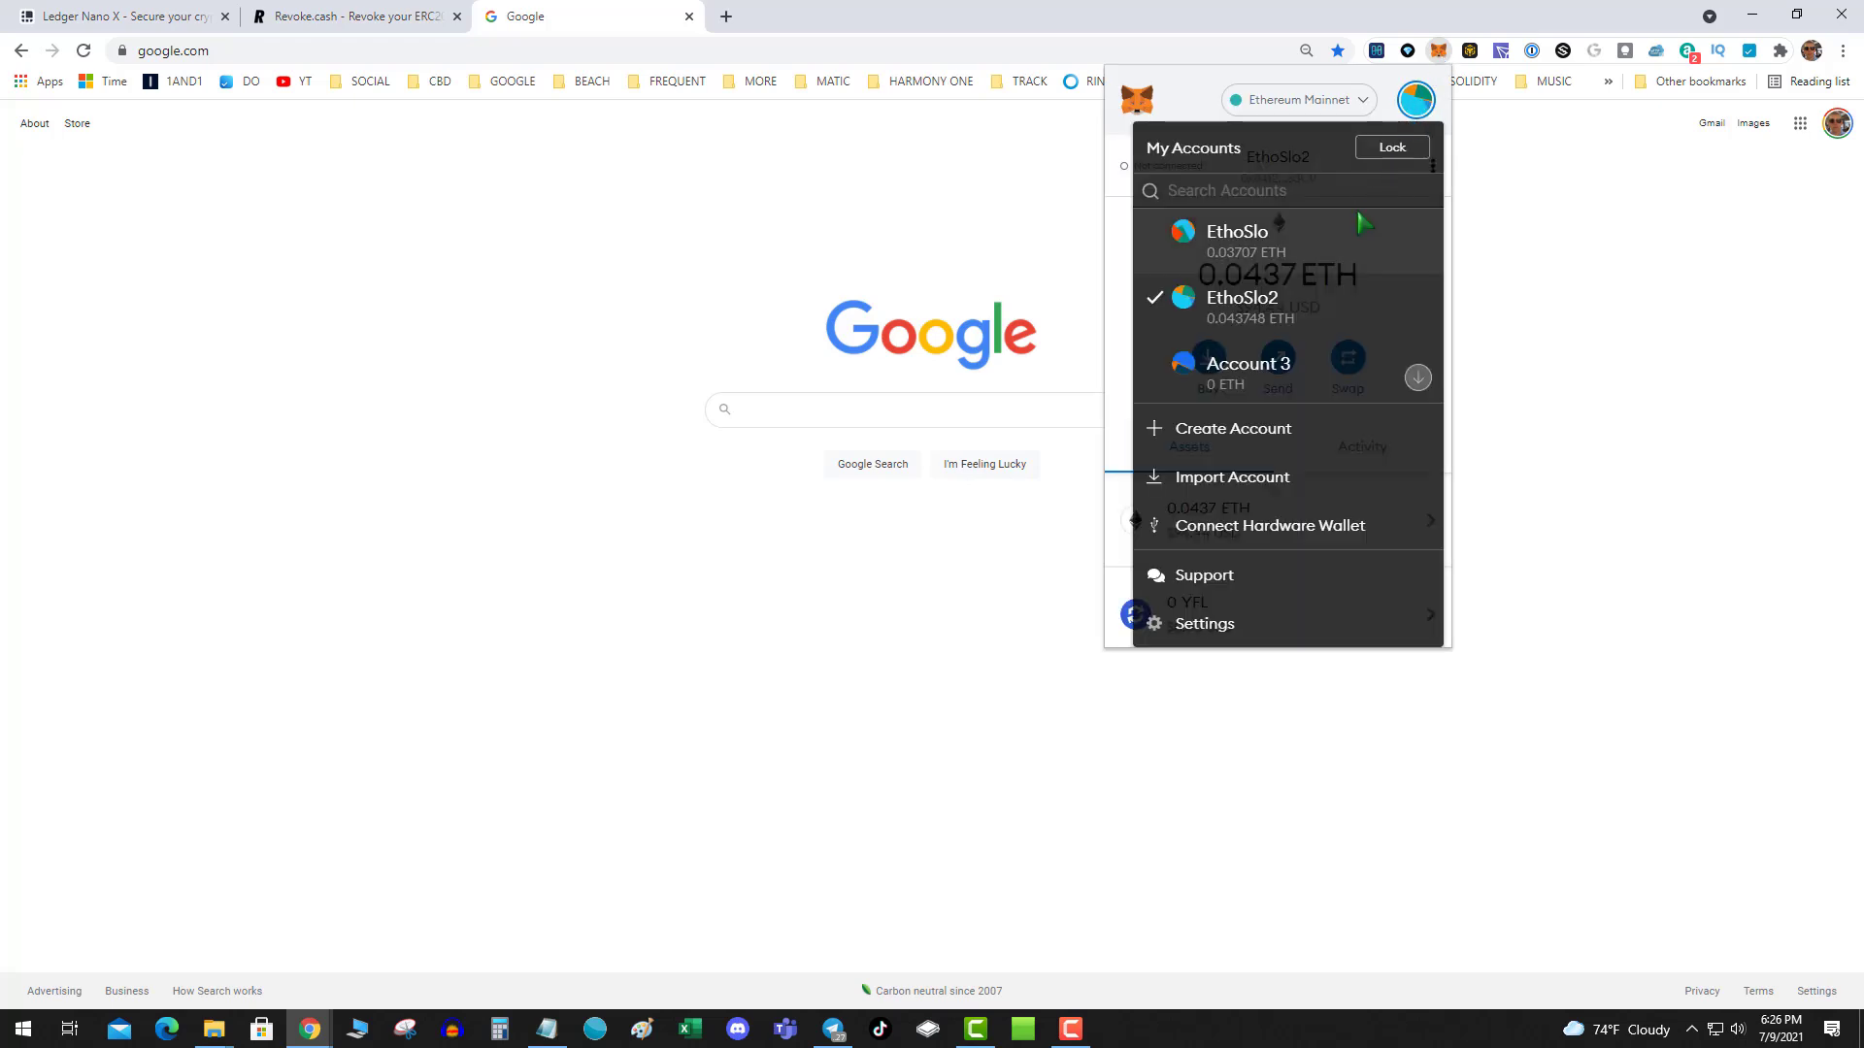
{"action": "scroll", "coordinate": [1338, 330], "scroll_direction": "down", "scroll_amount": 3}
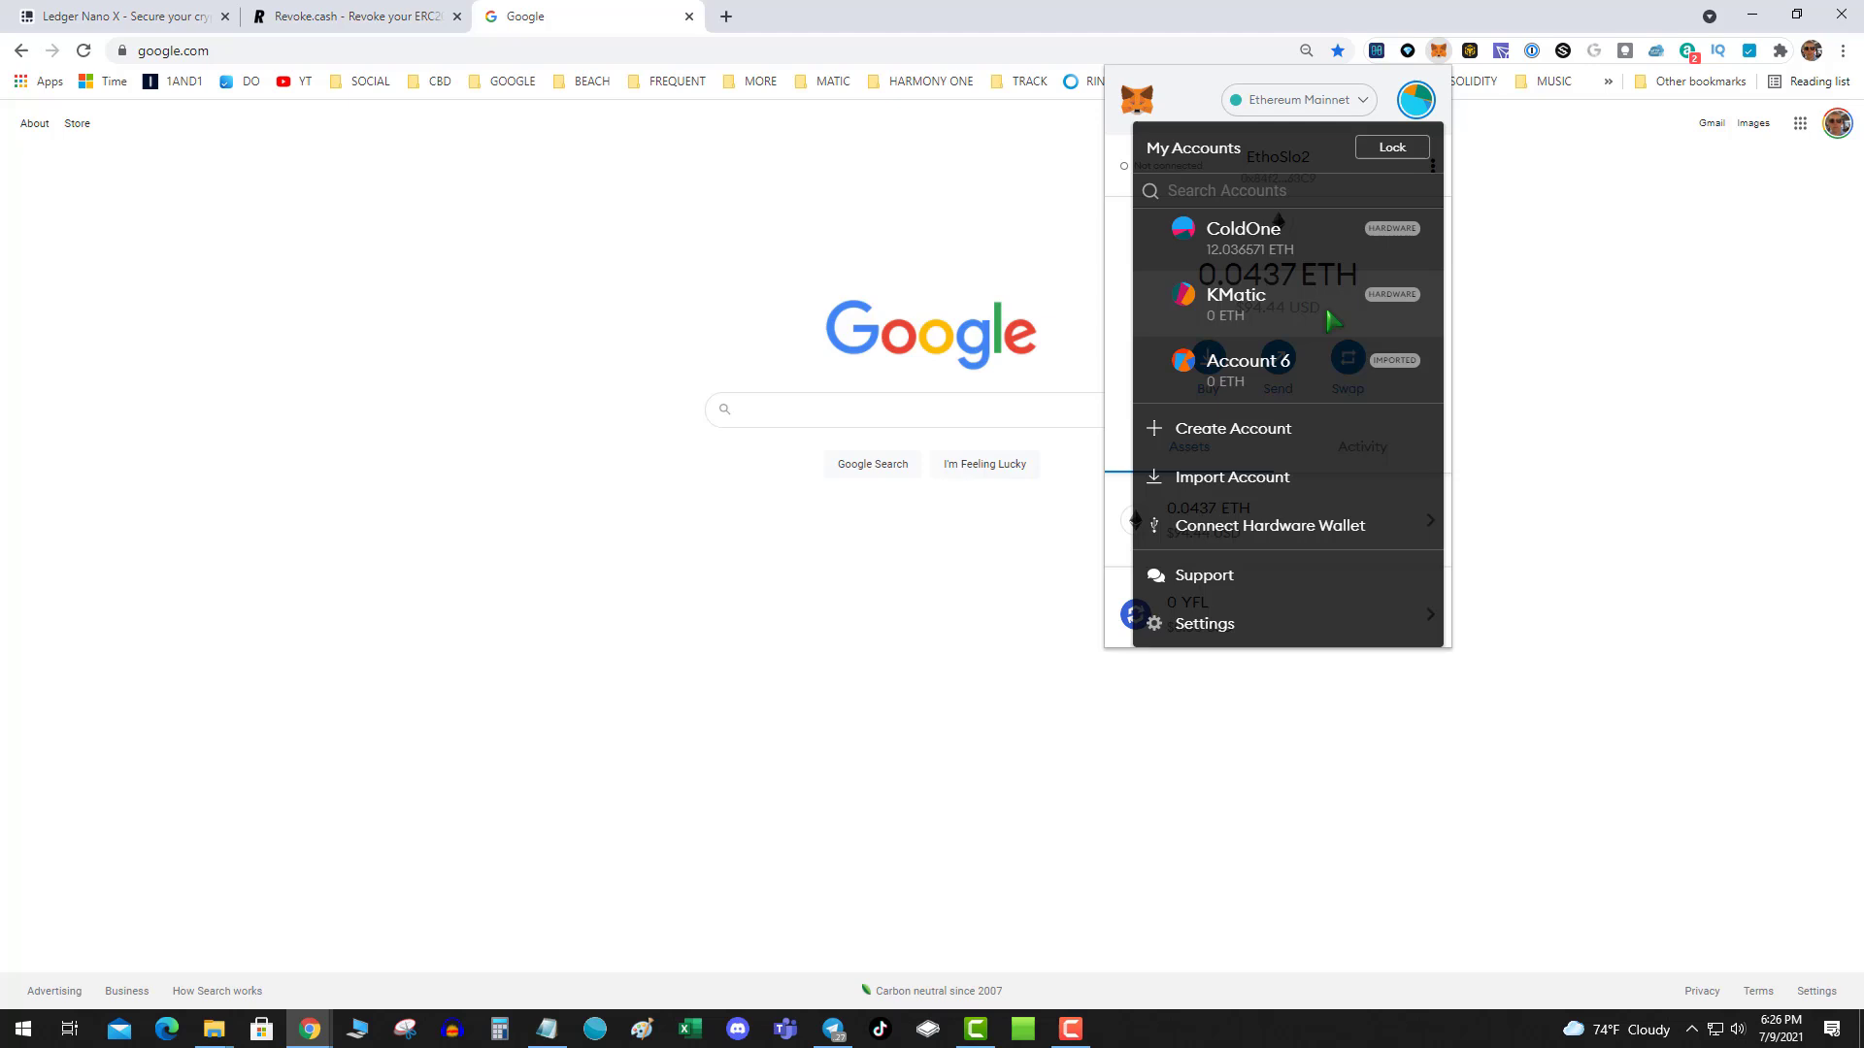
{"action": "scroll", "coordinate": [1335, 310], "scroll_direction": "up", "scroll_amount": 3}
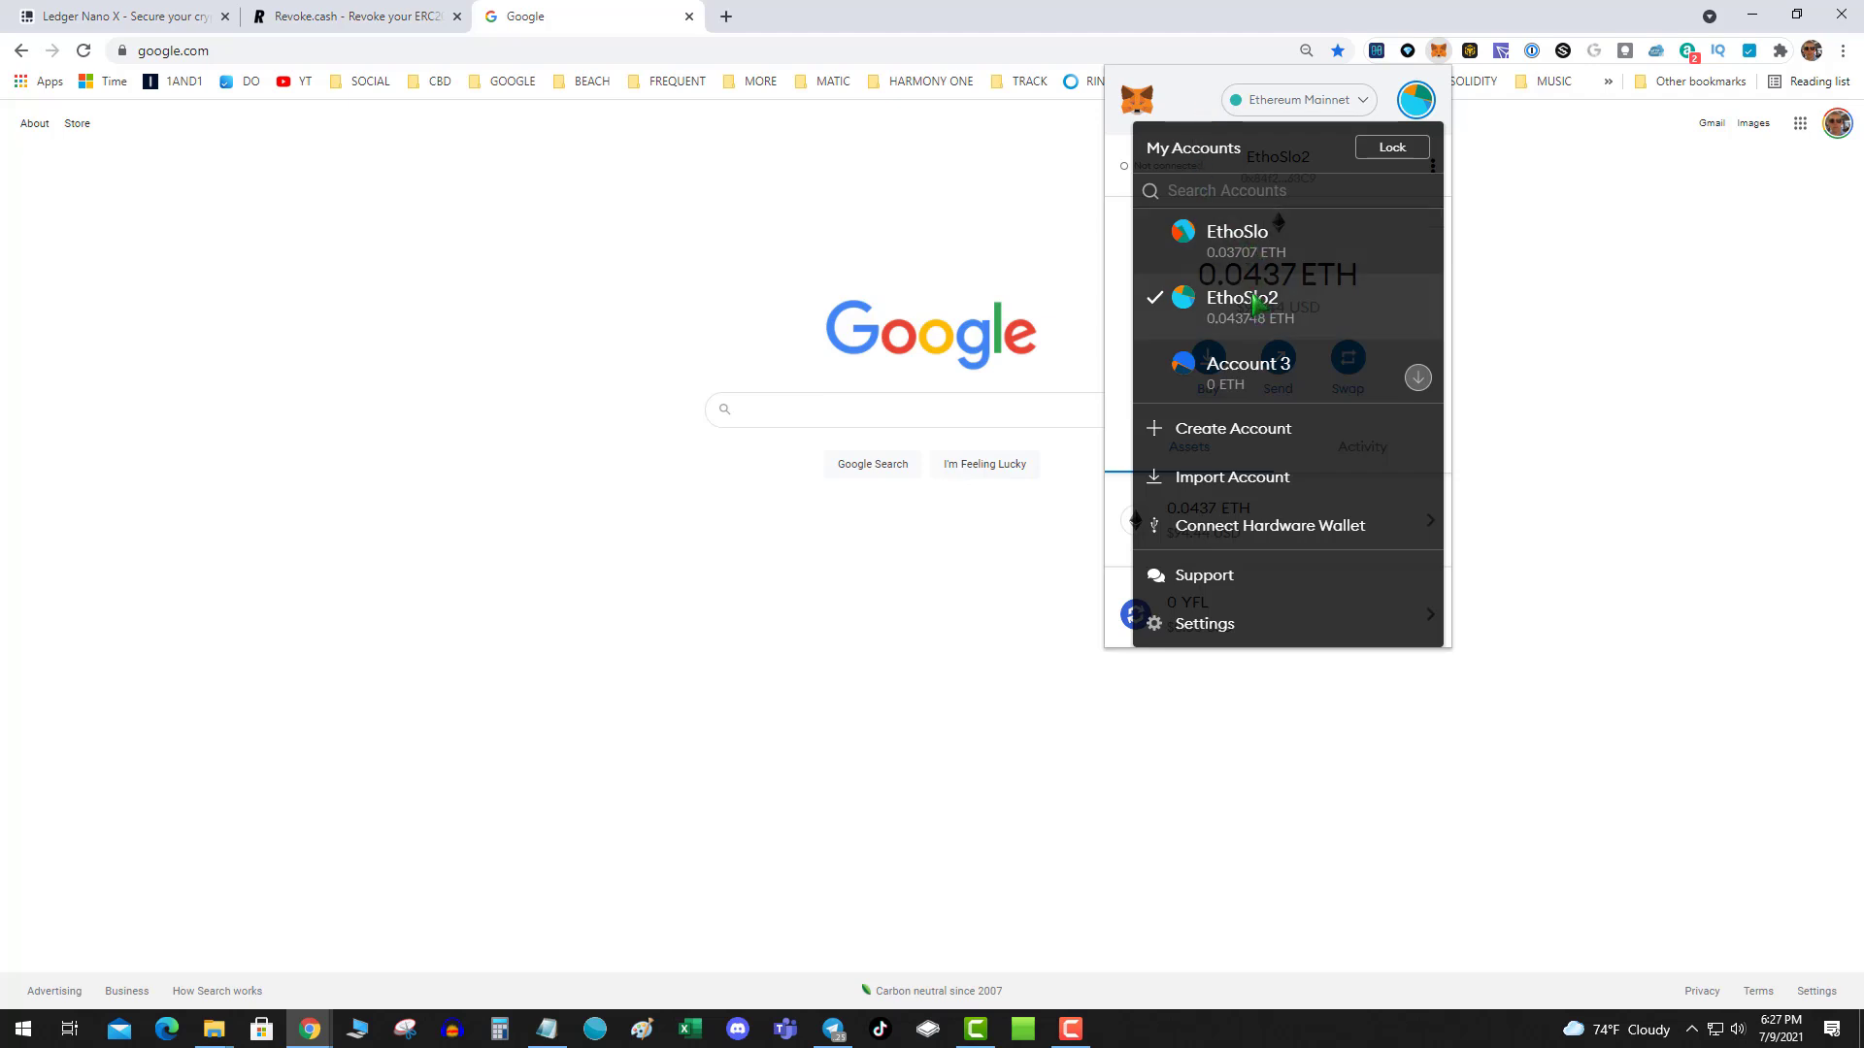
{"action": "left_click", "coordinate": [1173, 104]}
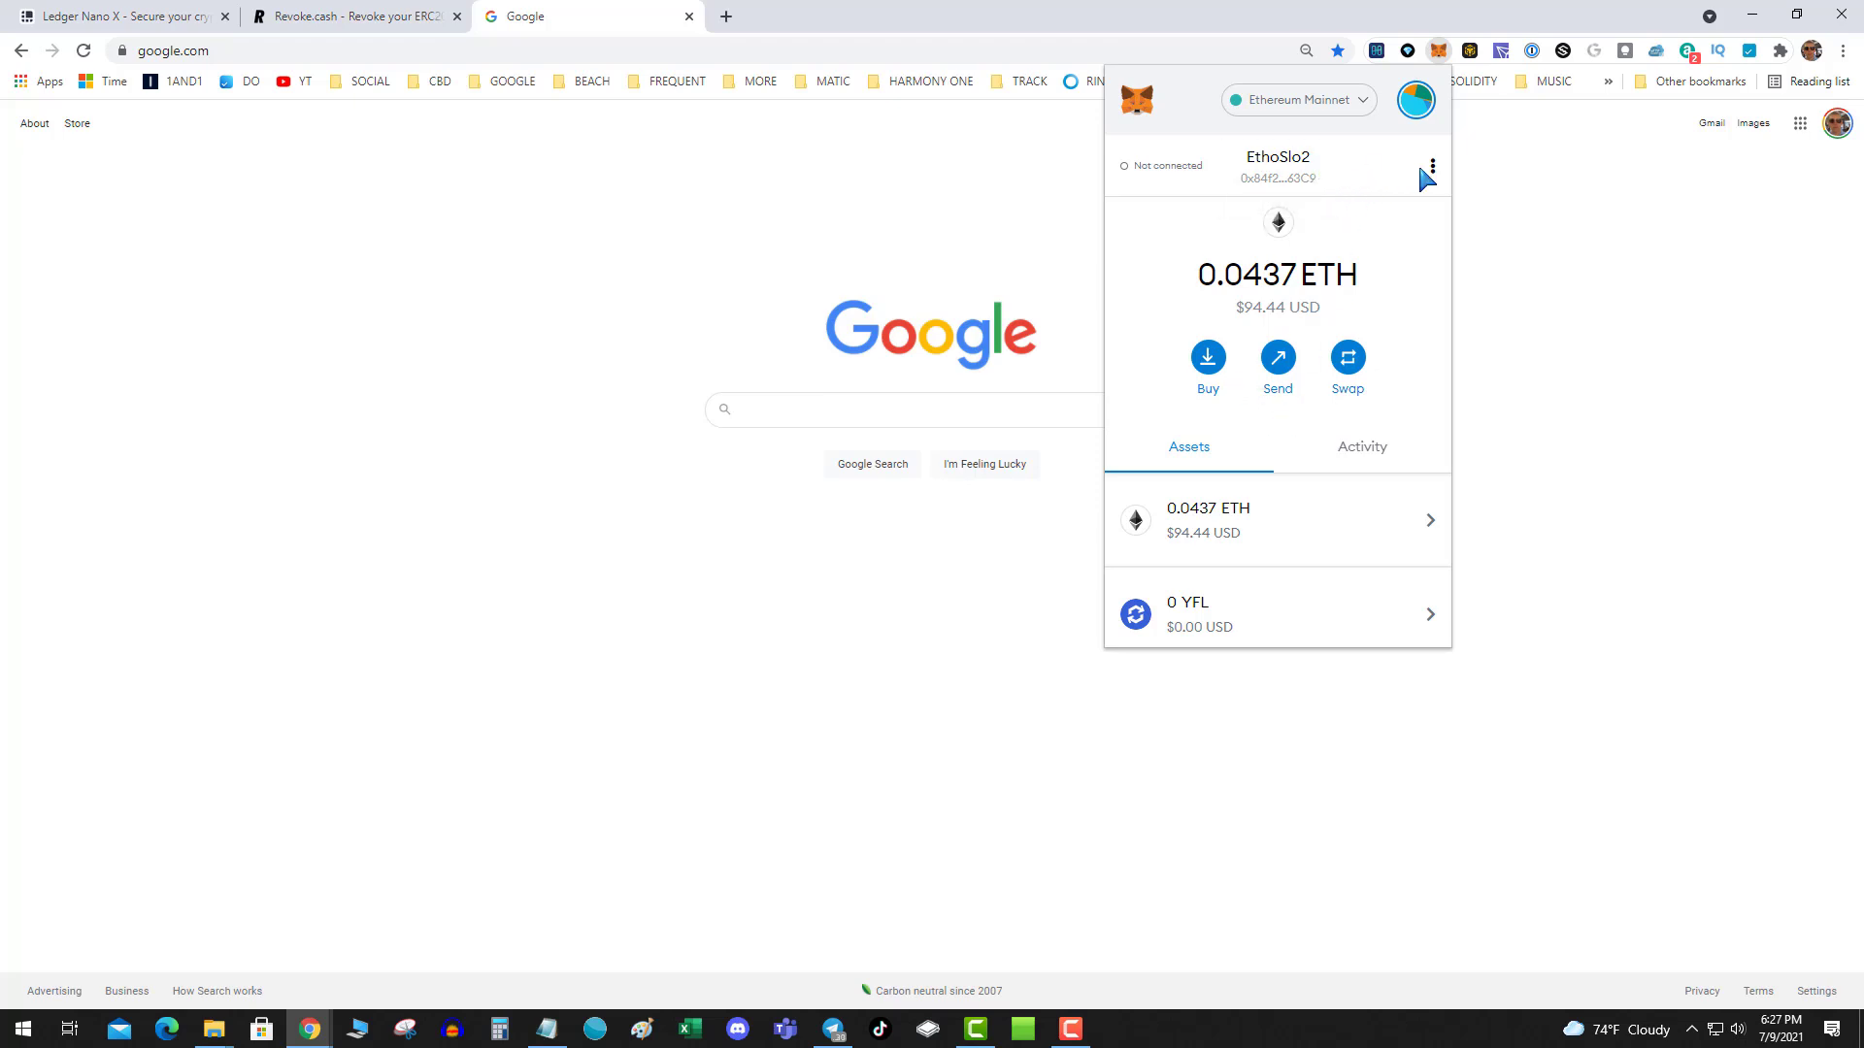
- Reopen the My Accounts list, then dismiss it to return to the 0.0437 ETH overview
{"action": "left_click", "coordinate": [1405, 103]}
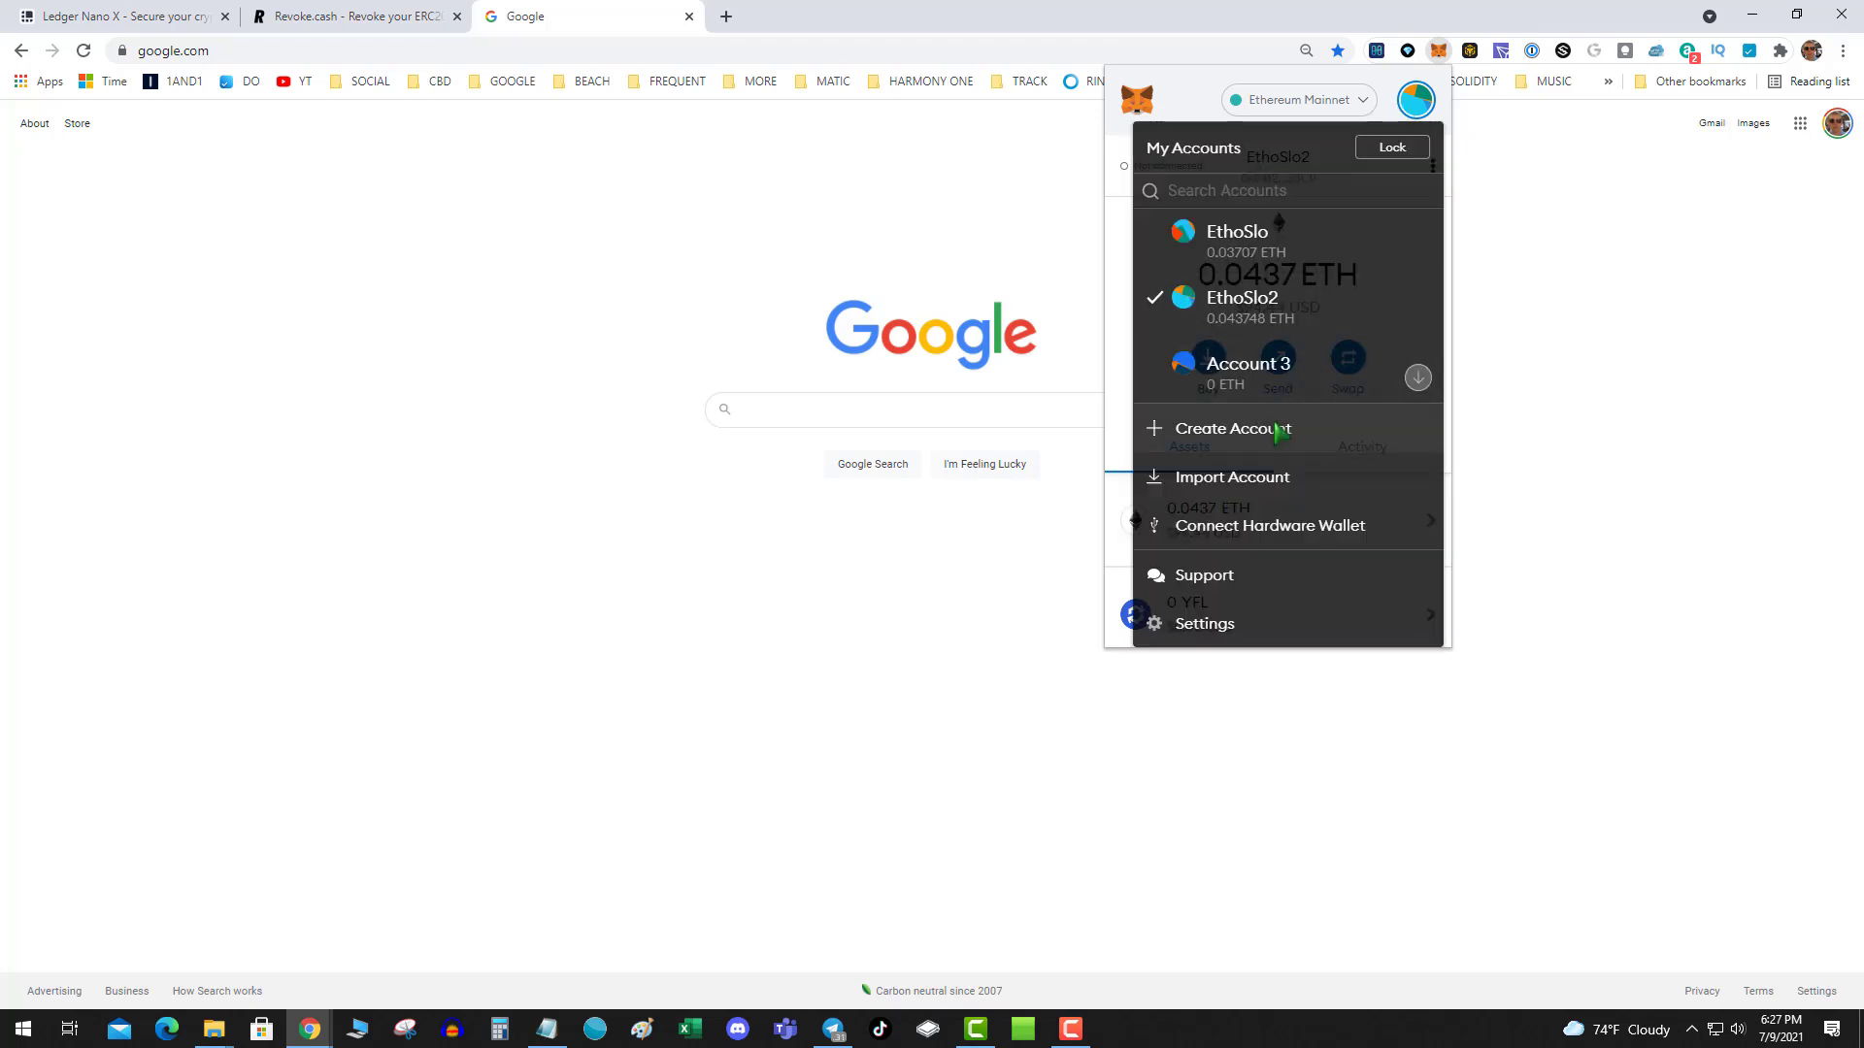
{"action": "left_click", "coordinate": [1130, 238]}
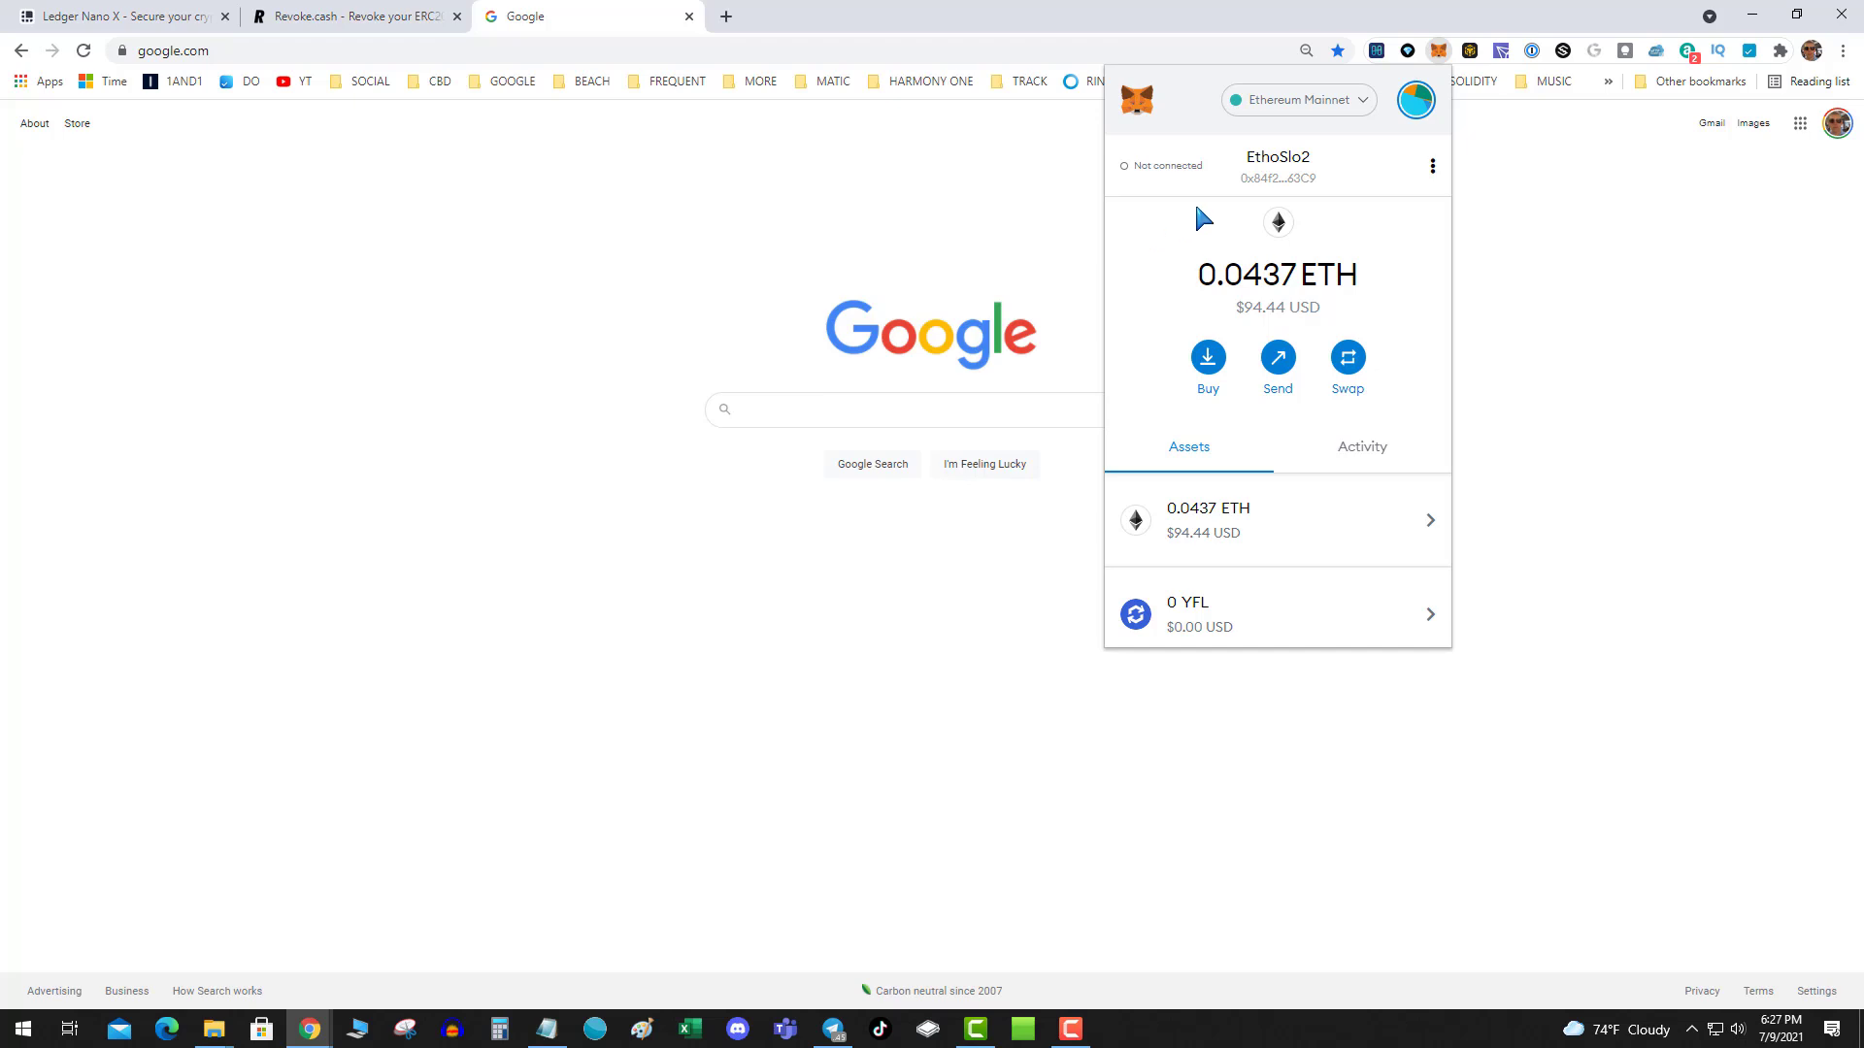
- Open Connected sites from the Account Options menu to see drip.community and revoke.cash
{"action": "left_click", "coordinate": [1433, 167]}
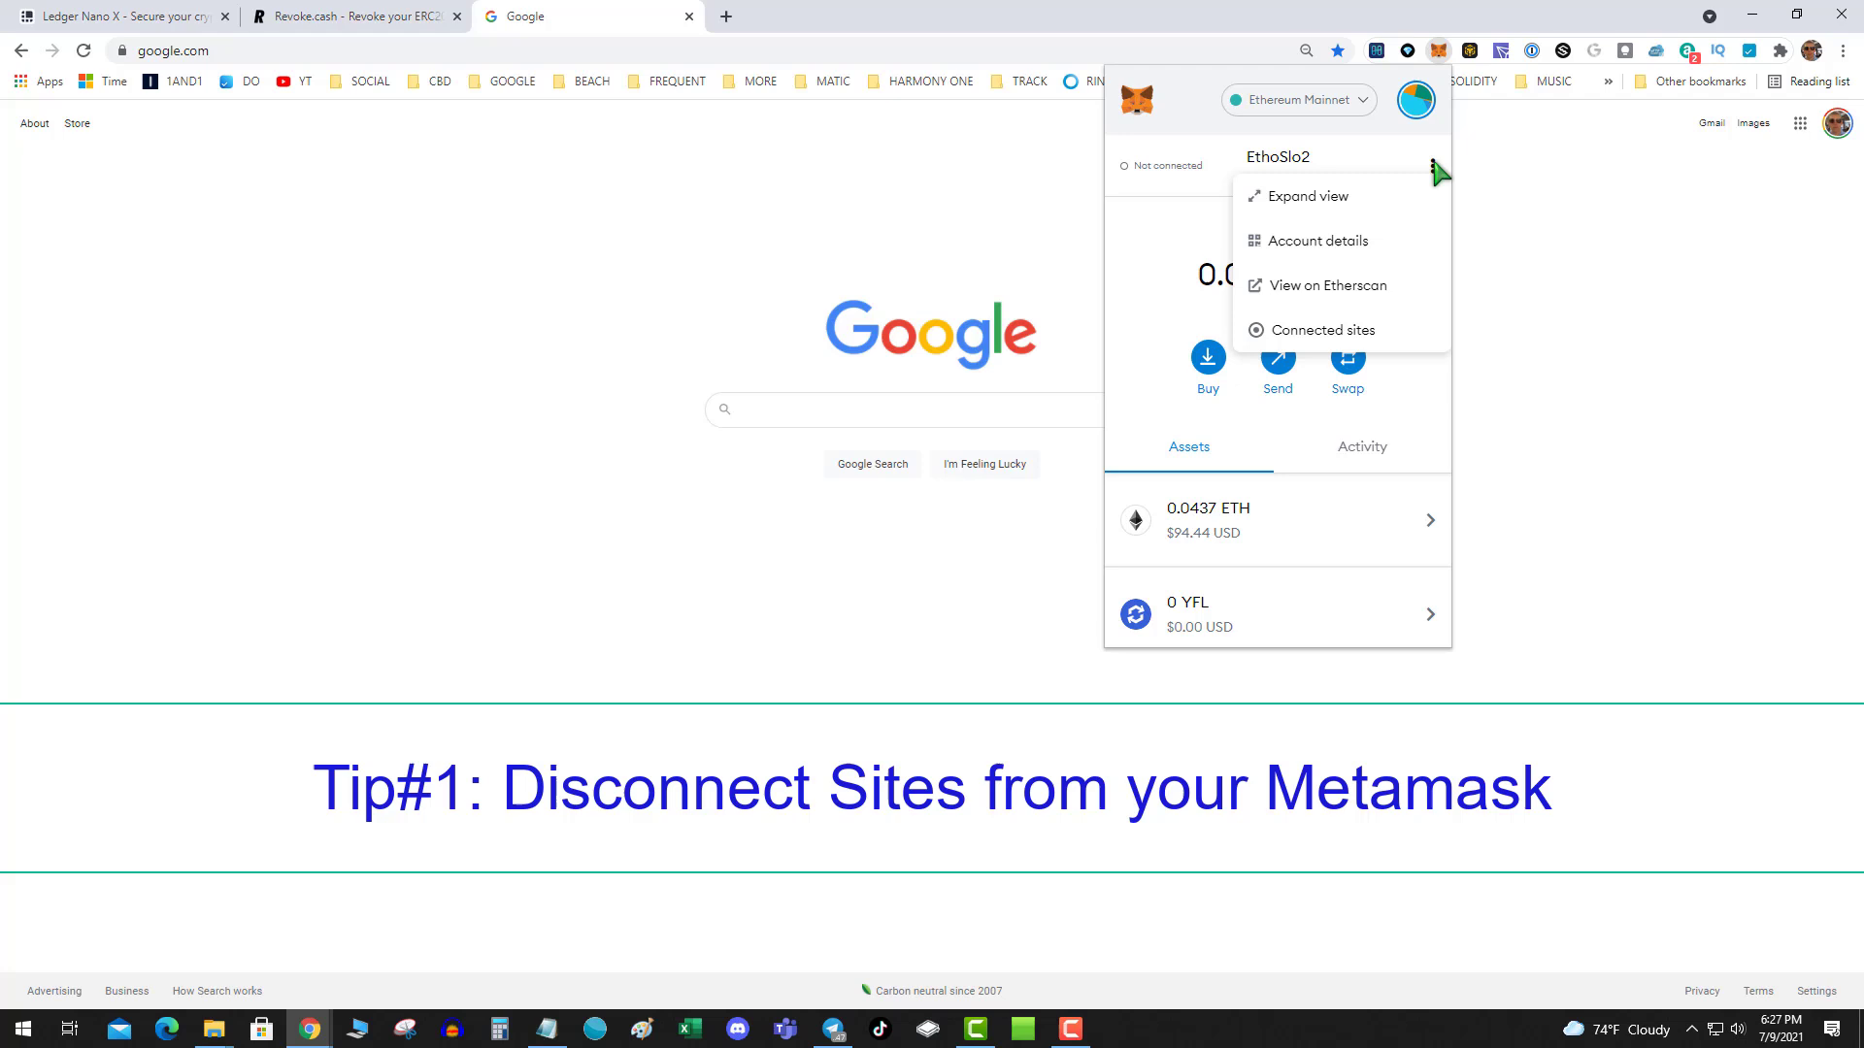
{"action": "left_click", "coordinate": [1382, 330]}
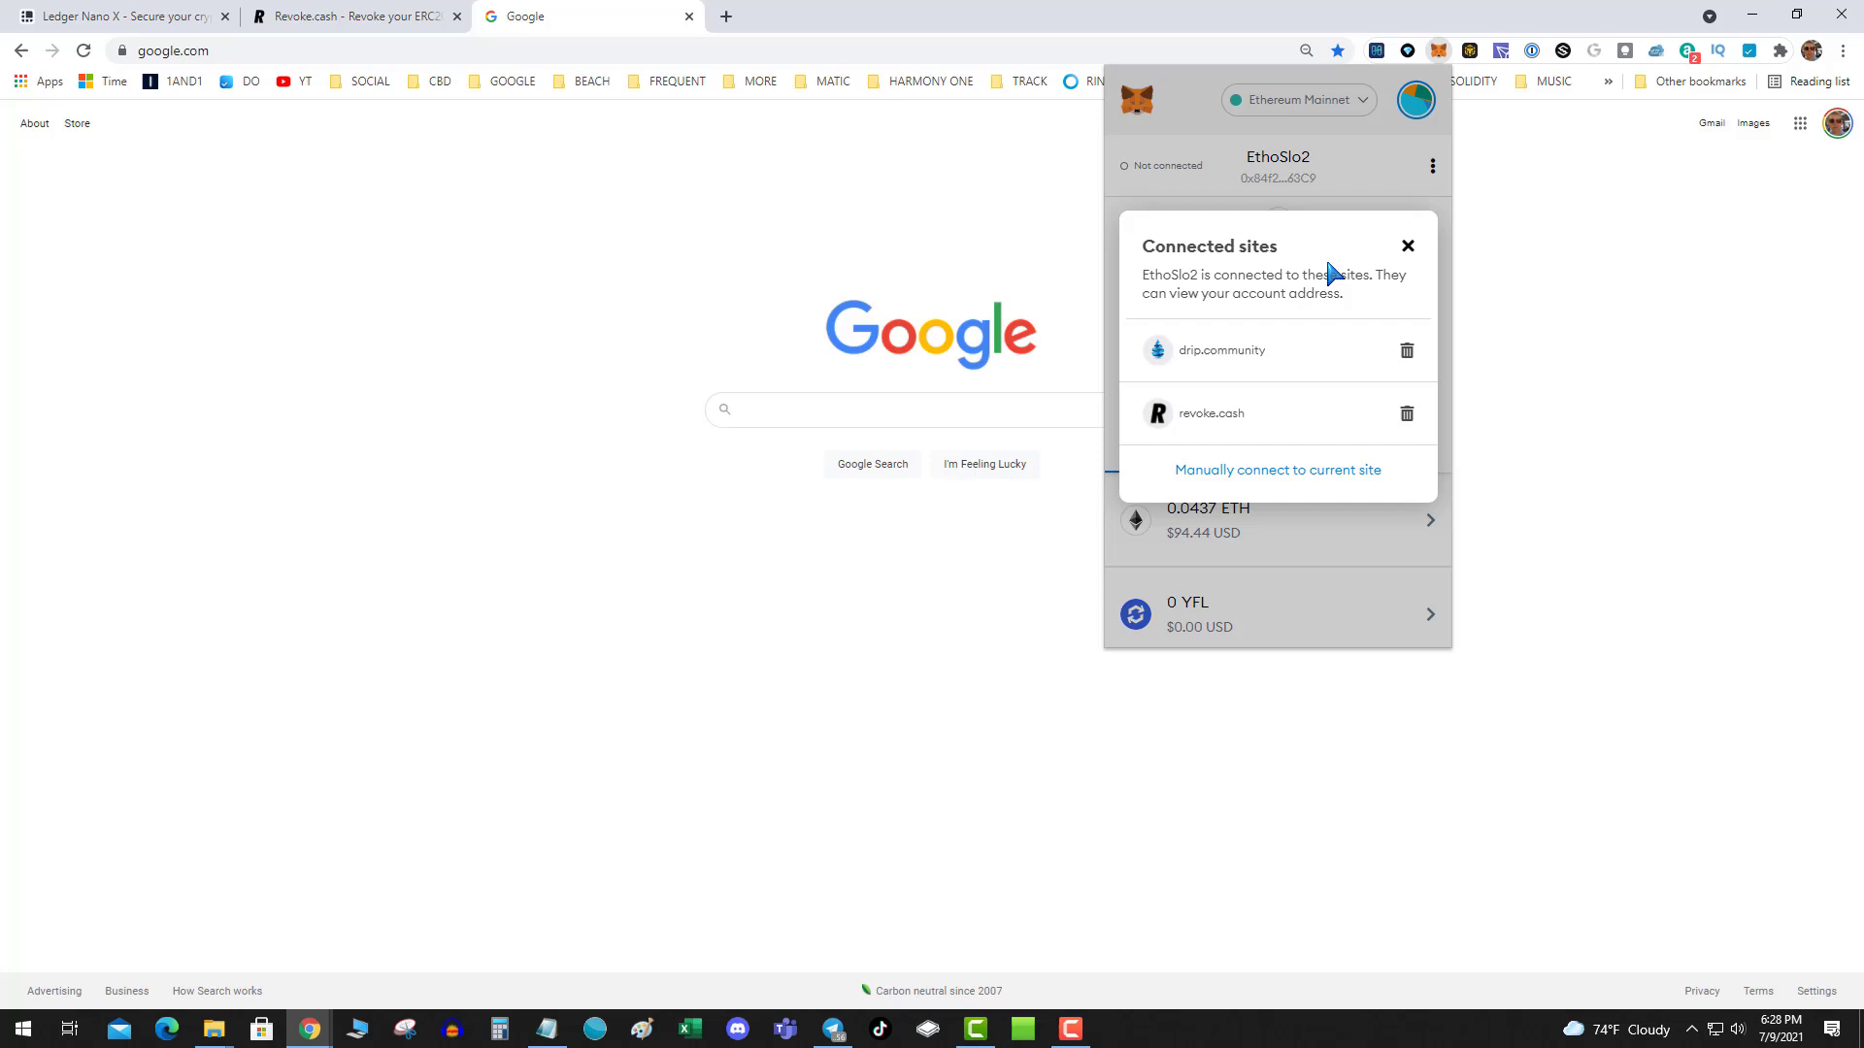
- Disconnect revoke.cash and then drip.community from this account
{"action": "left_click", "coordinate": [1407, 416]}
{"action": "left_click", "coordinate": [1372, 397]}
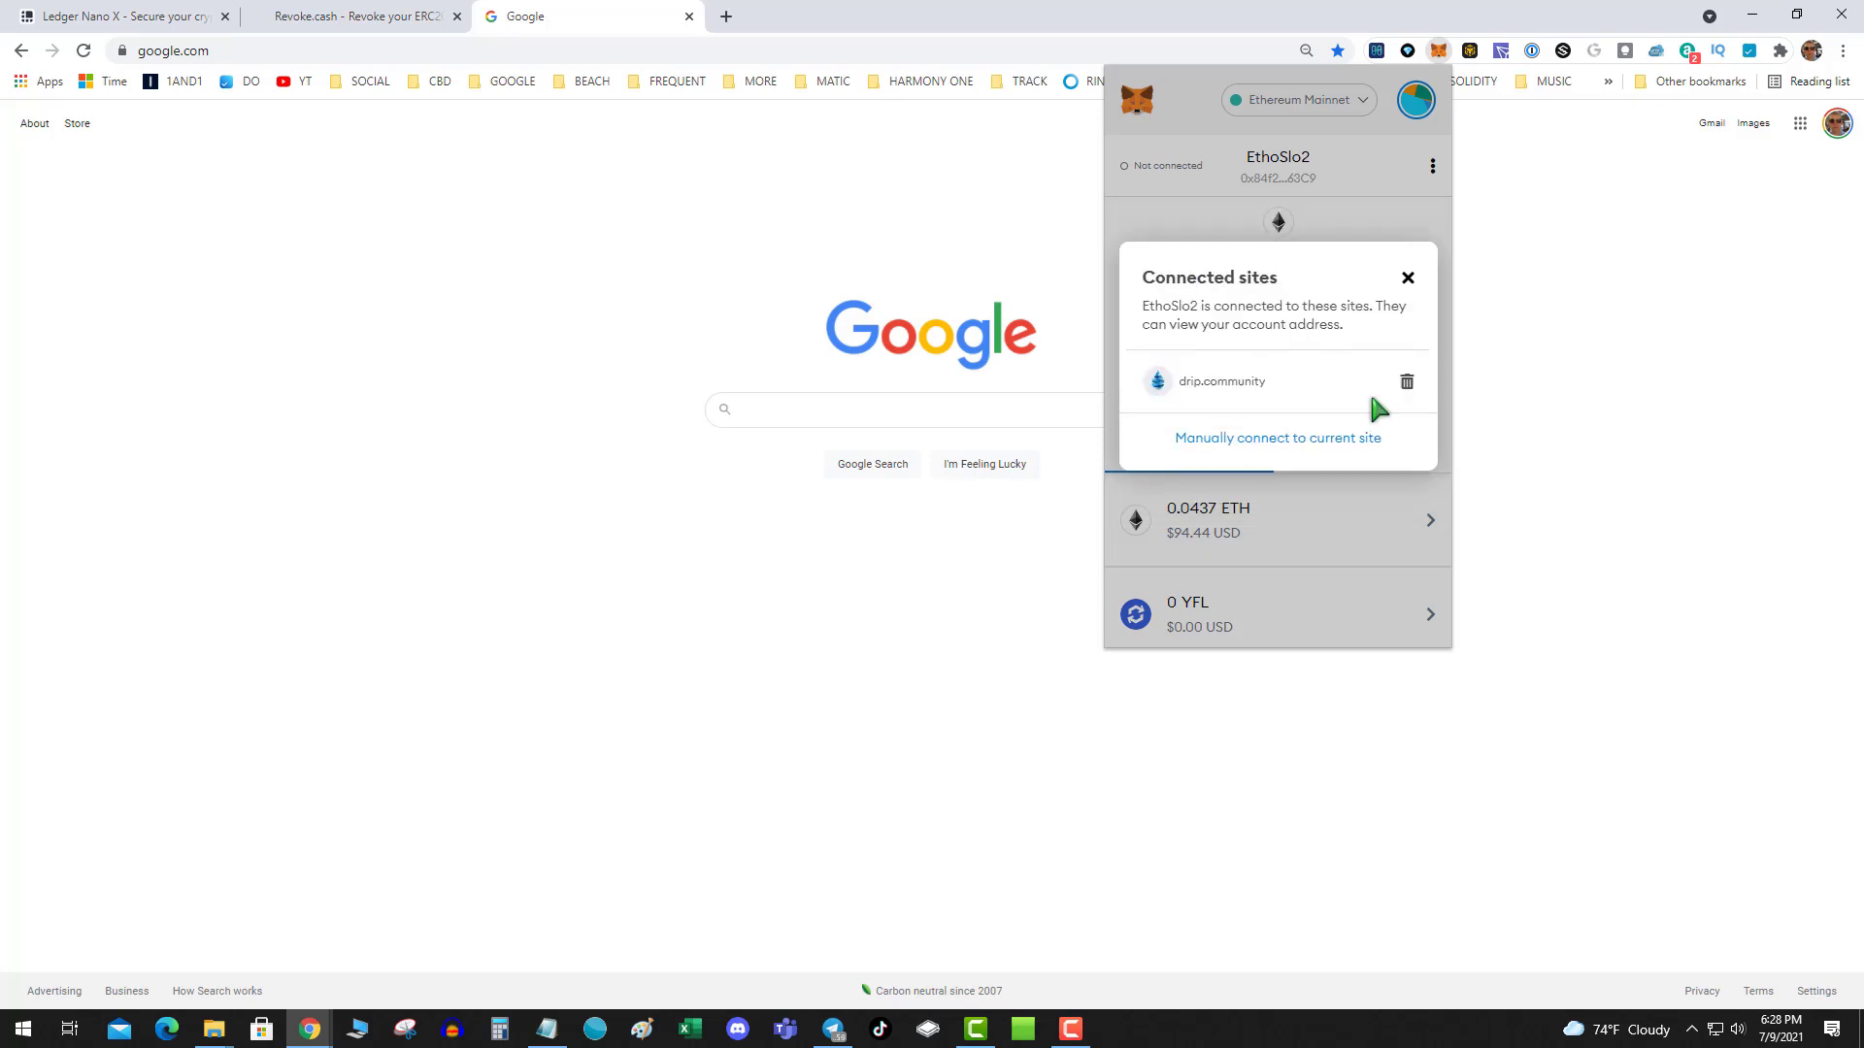
{"action": "left_click", "coordinate": [1406, 381]}
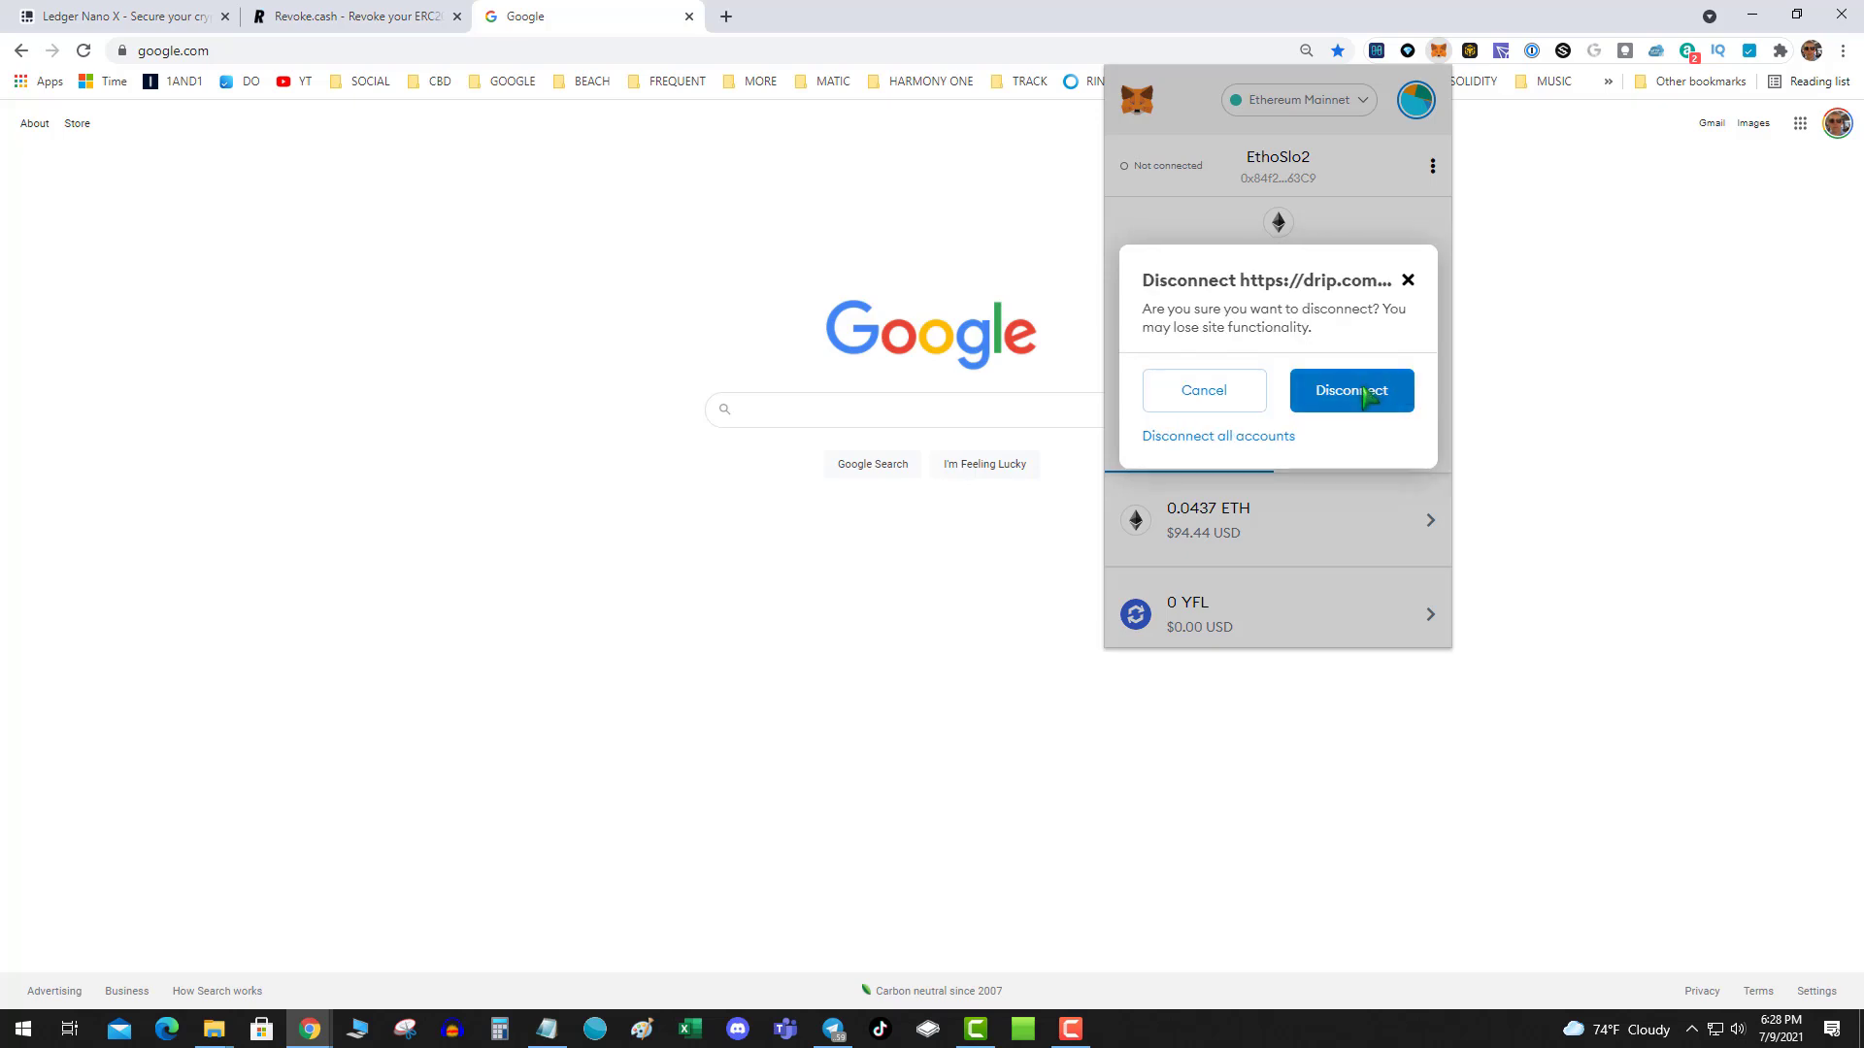
{"action": "left_click", "coordinate": [1369, 397]}
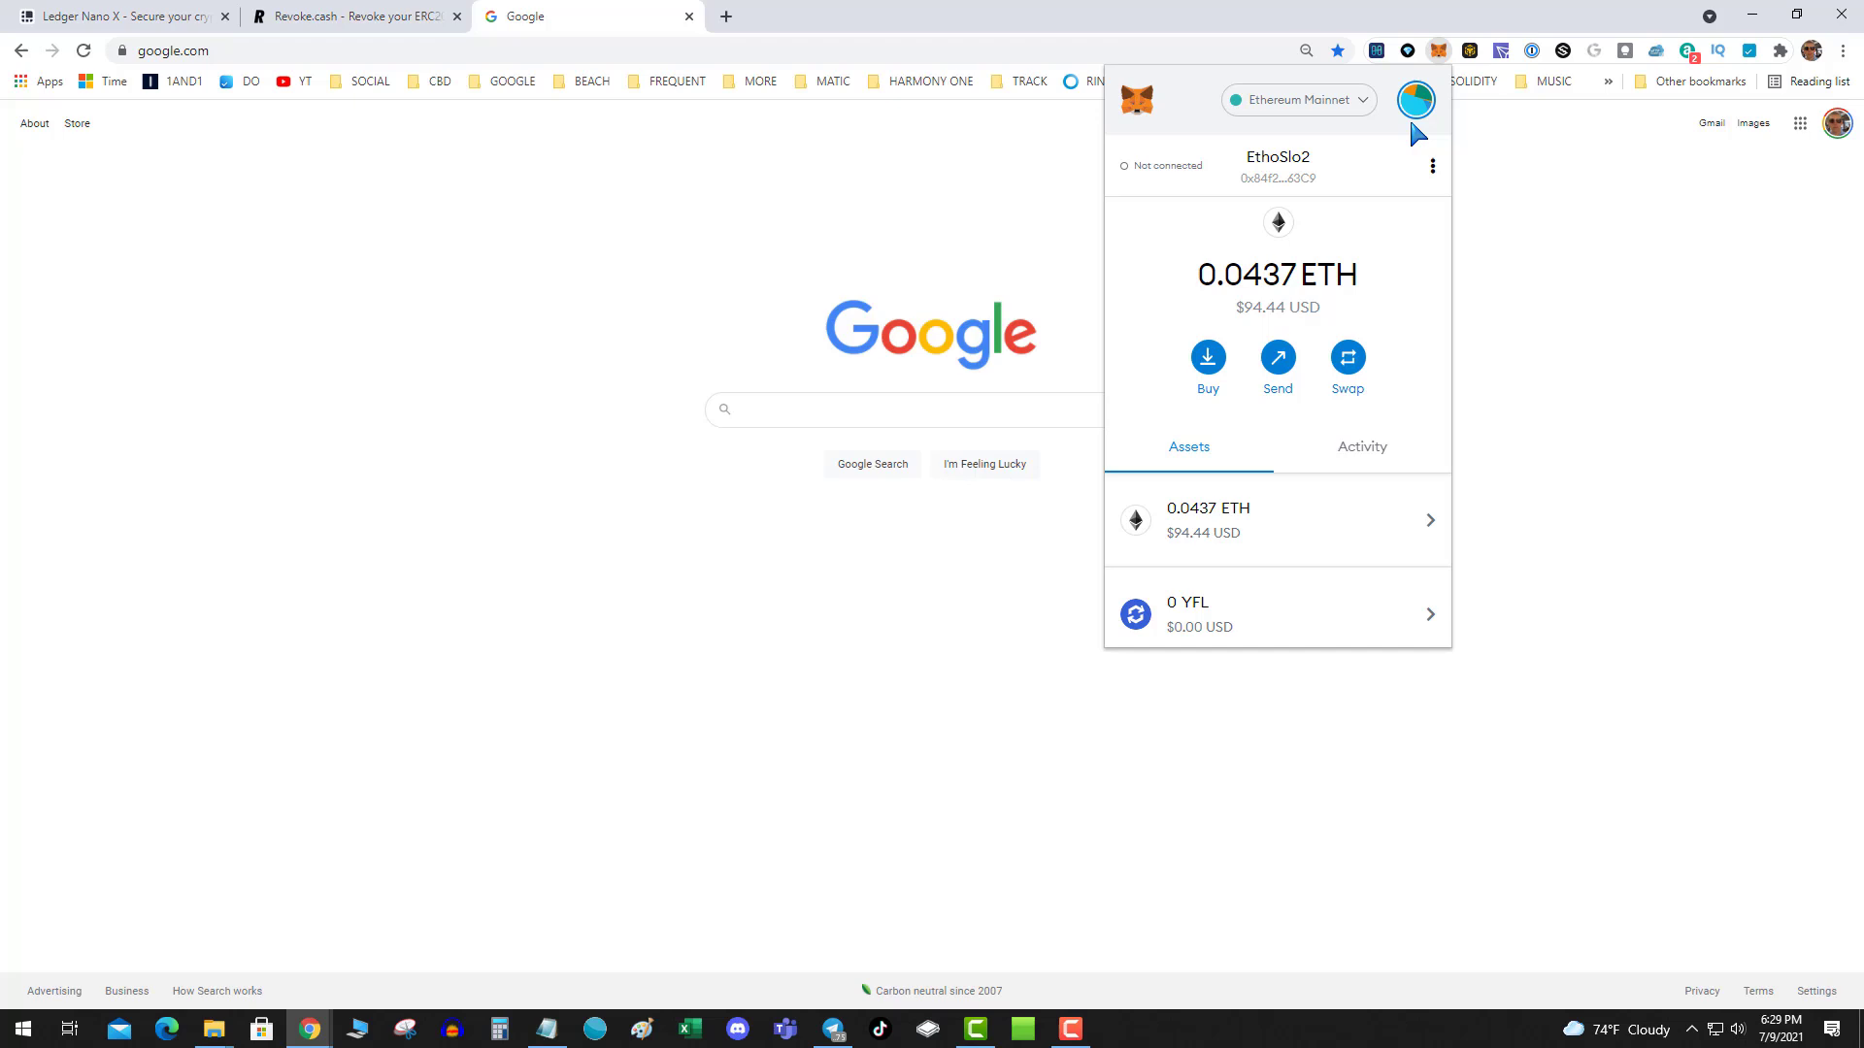
- Switch to the other wallet account and show its Connected sites list
{"action": "left_click", "coordinate": [1416, 100]}
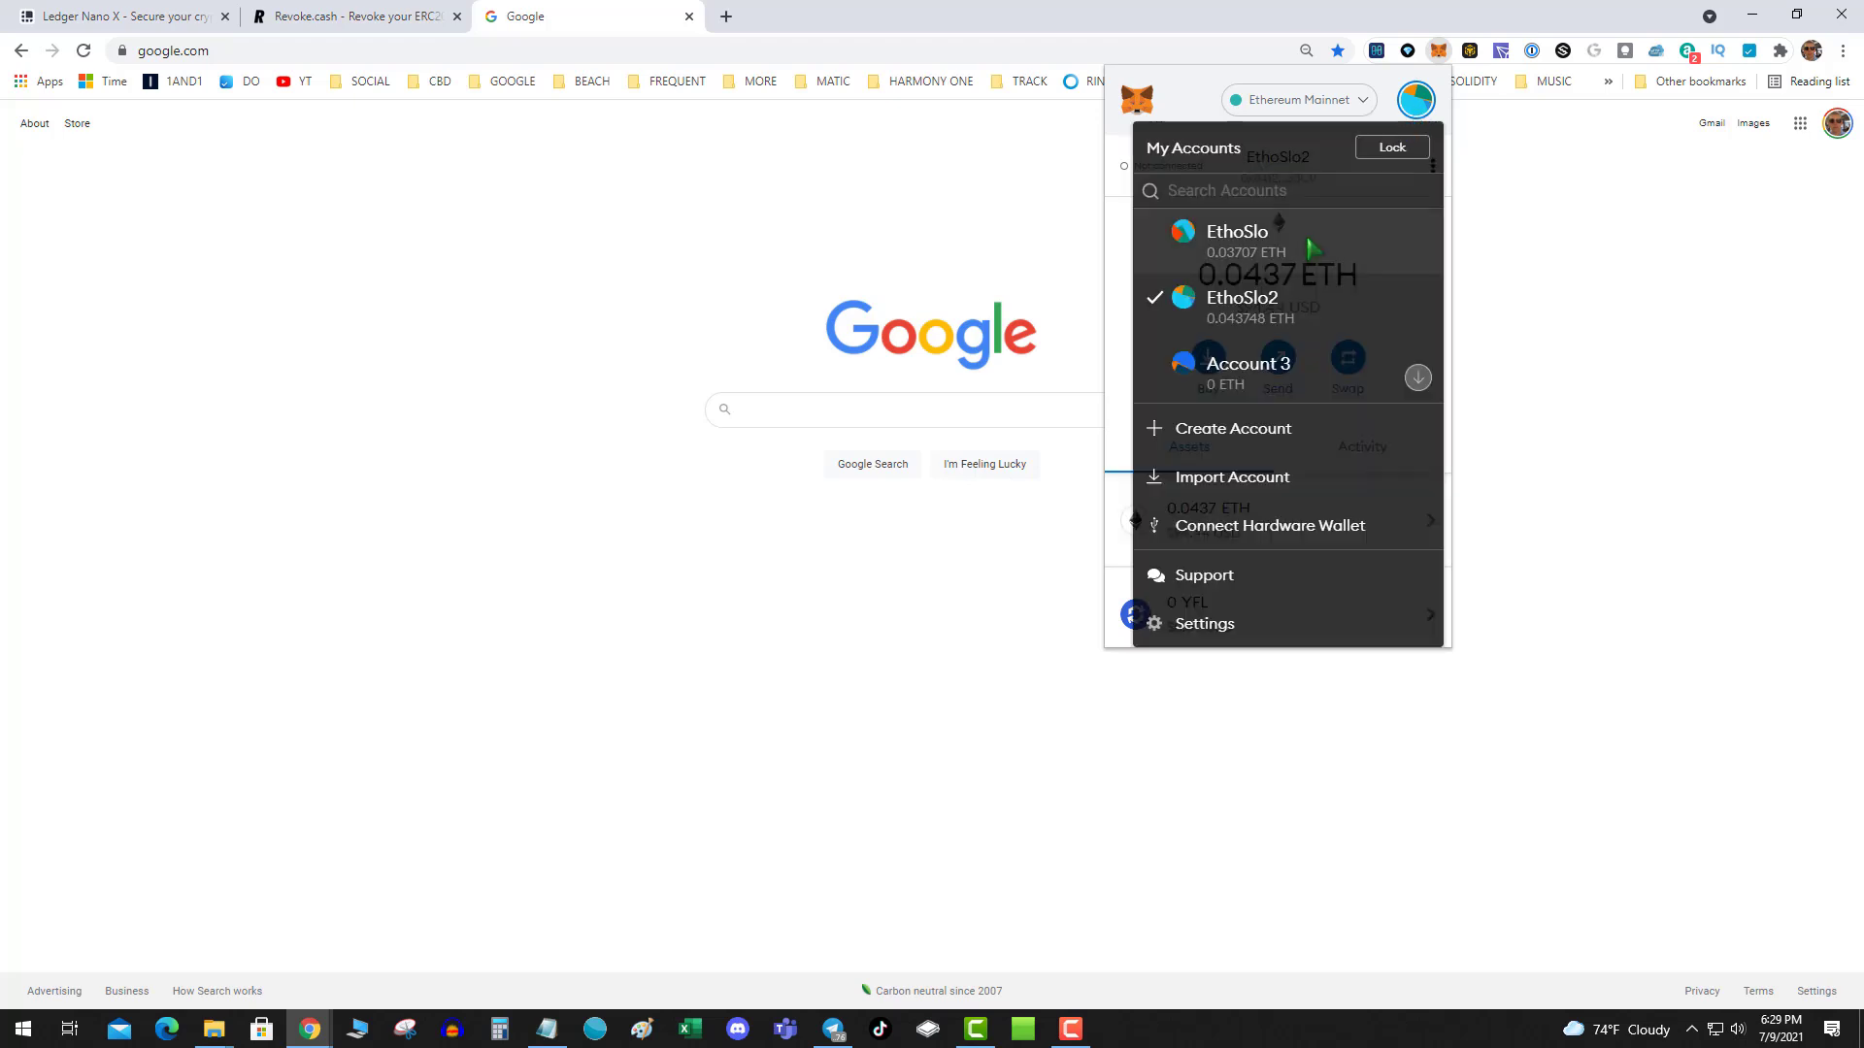
{"action": "left_click", "coordinate": [1306, 237]}
{"action": "left_click", "coordinate": [1432, 166]}
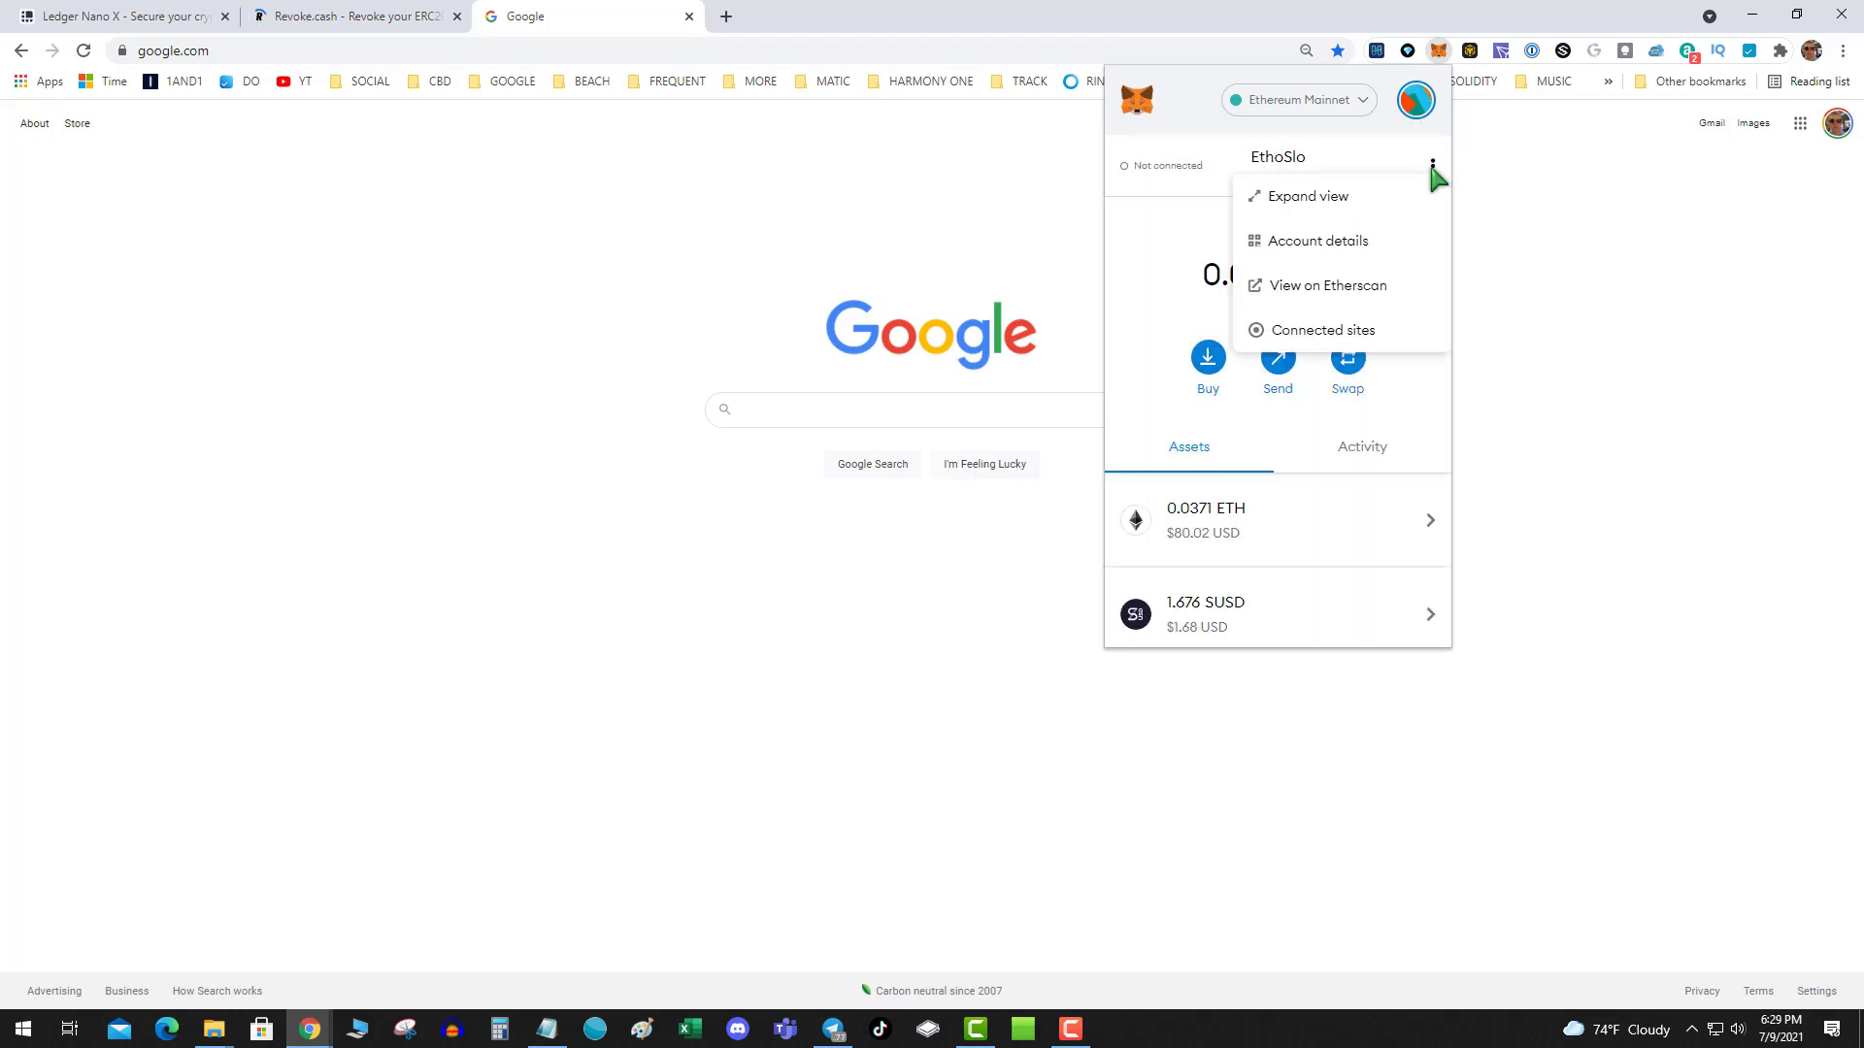
{"action": "left_click", "coordinate": [1338, 324]}
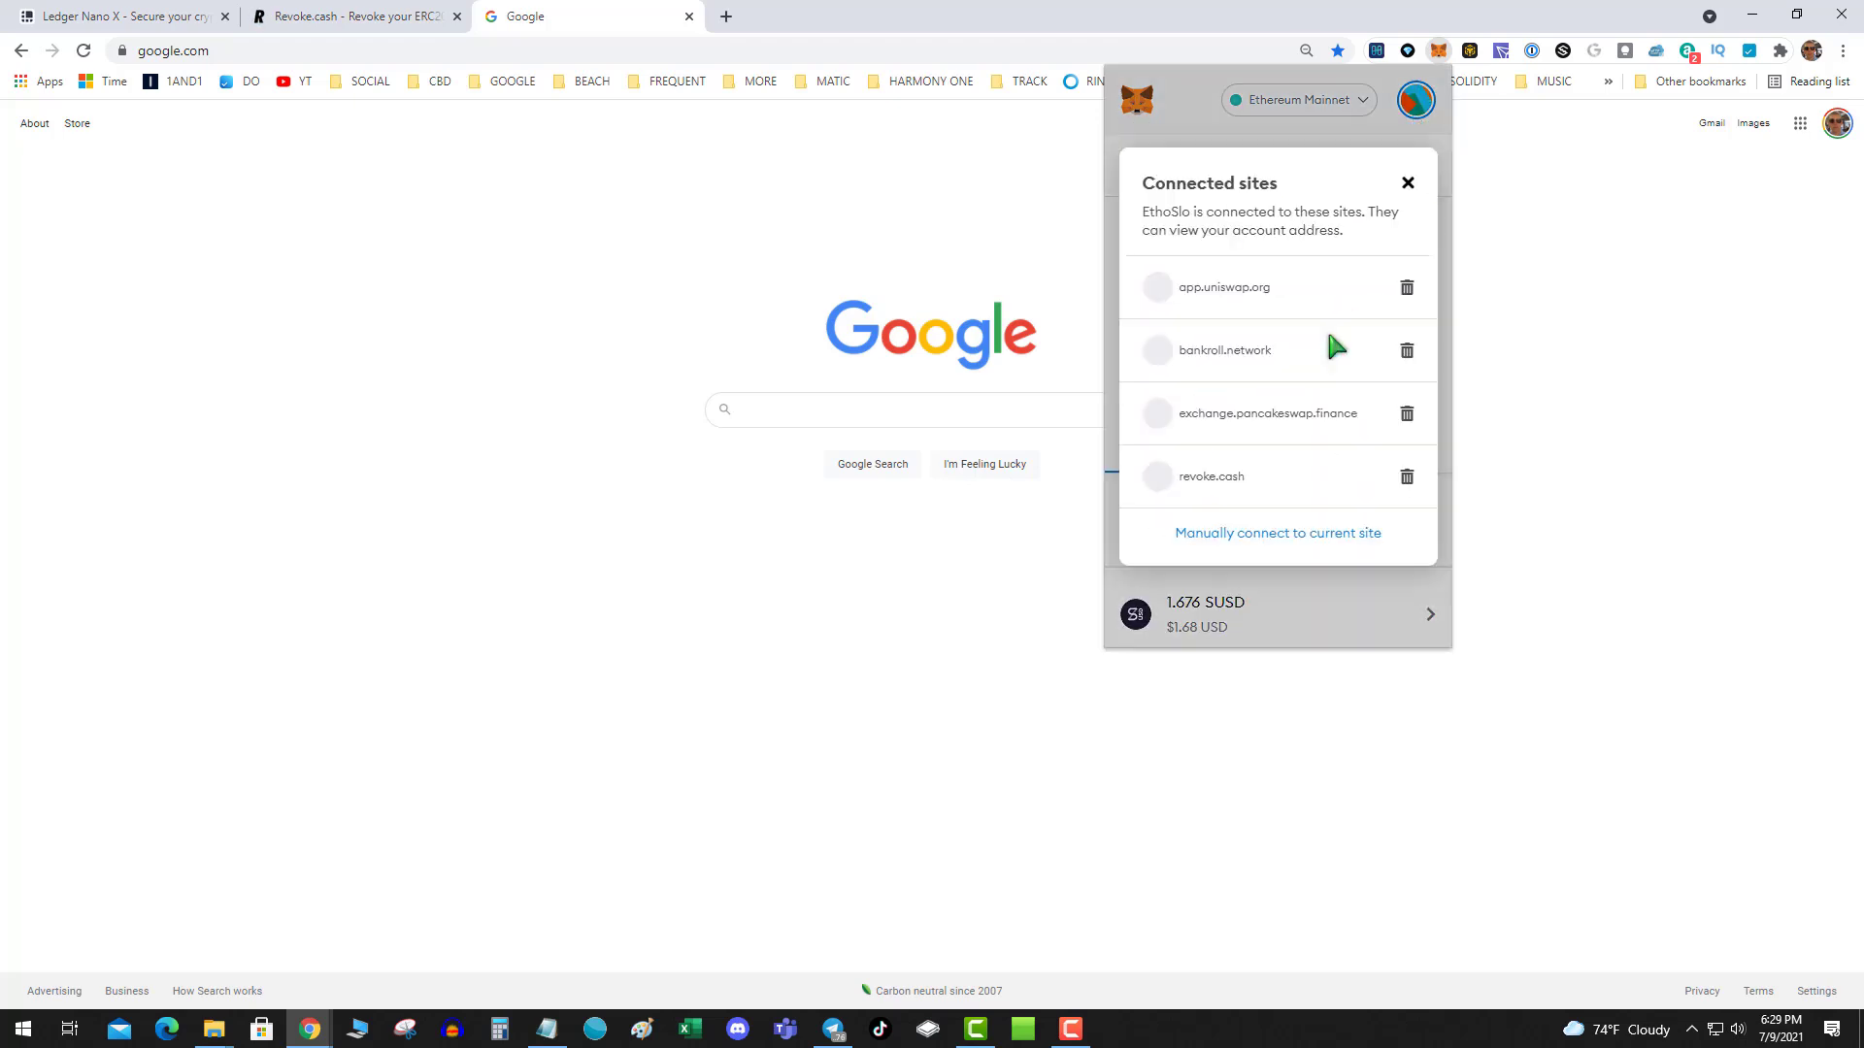
- Disconnect app.uniswap.org, bankroll.network, exchange.pancakeswap.finance and revoke.cash, then switch to the second account
{"action": "left_click", "coordinate": [1406, 290]}
{"action": "left_click", "coordinate": [1335, 408]}
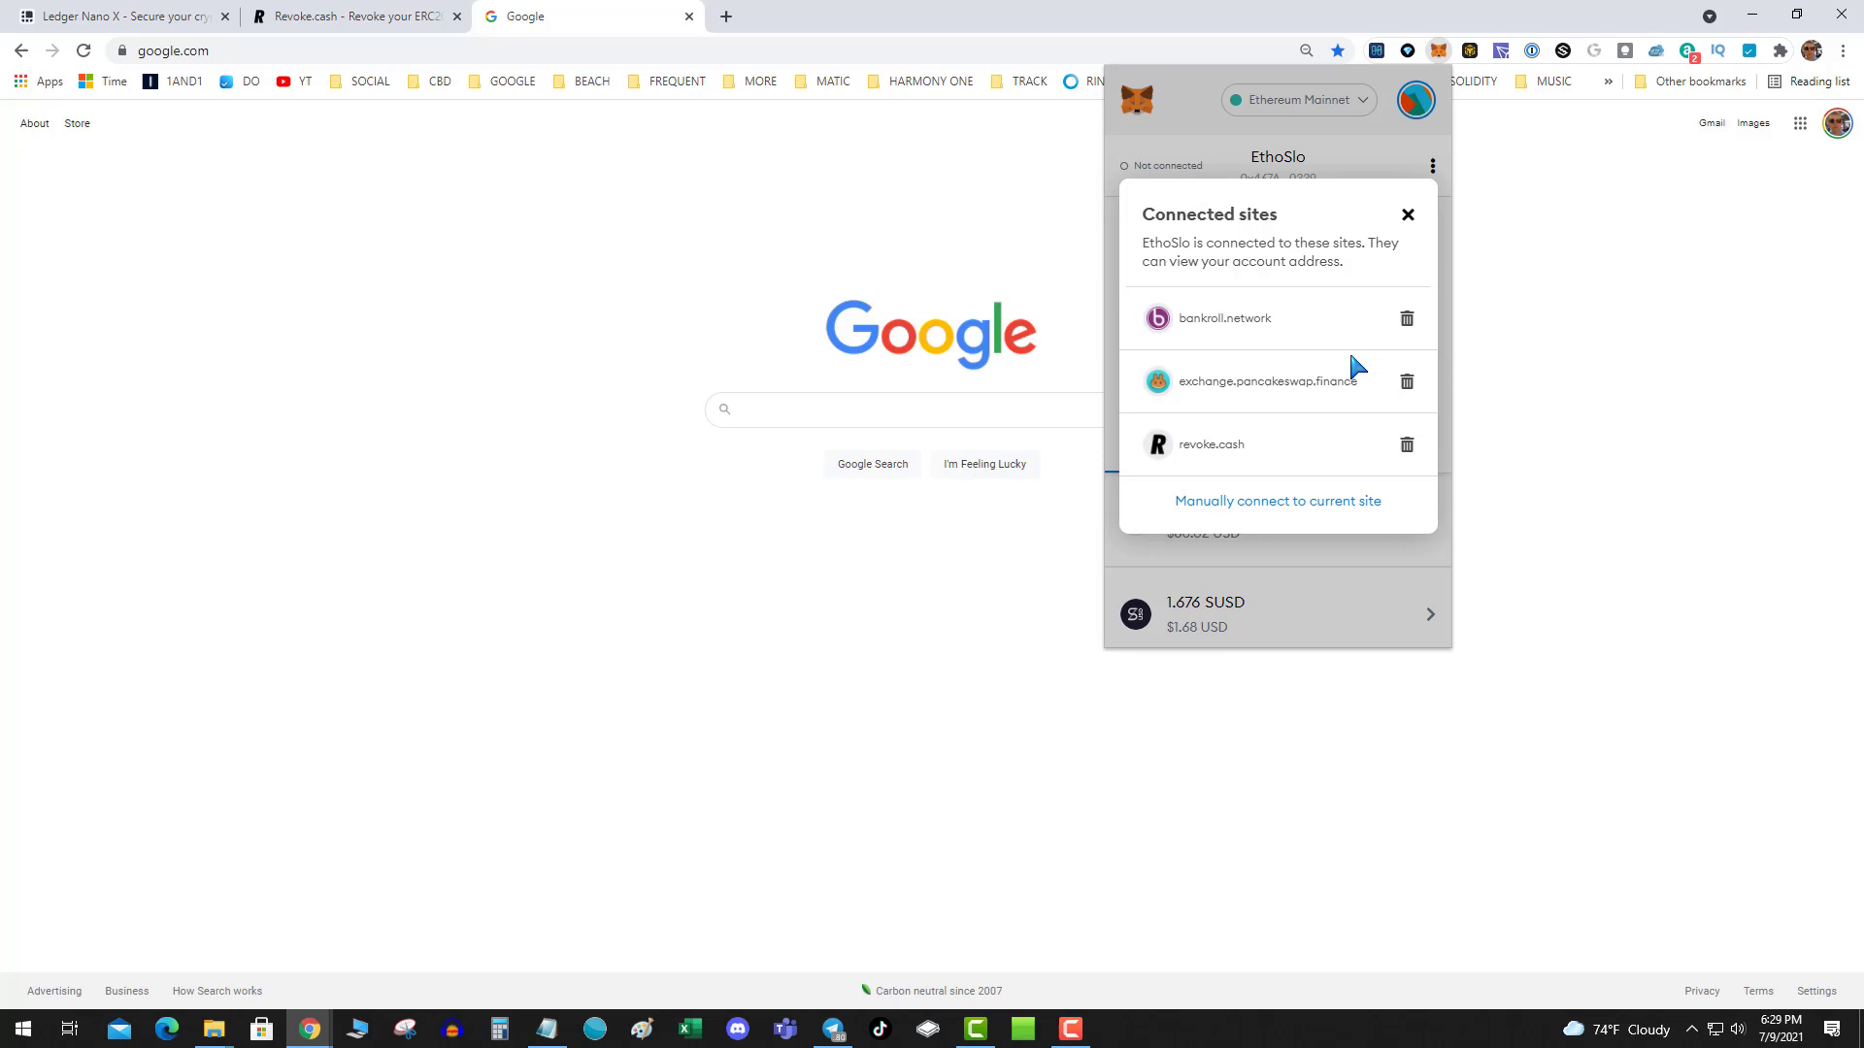
{"action": "left_click", "coordinate": [1406, 320]}
{"action": "left_click", "coordinate": [1357, 389]}
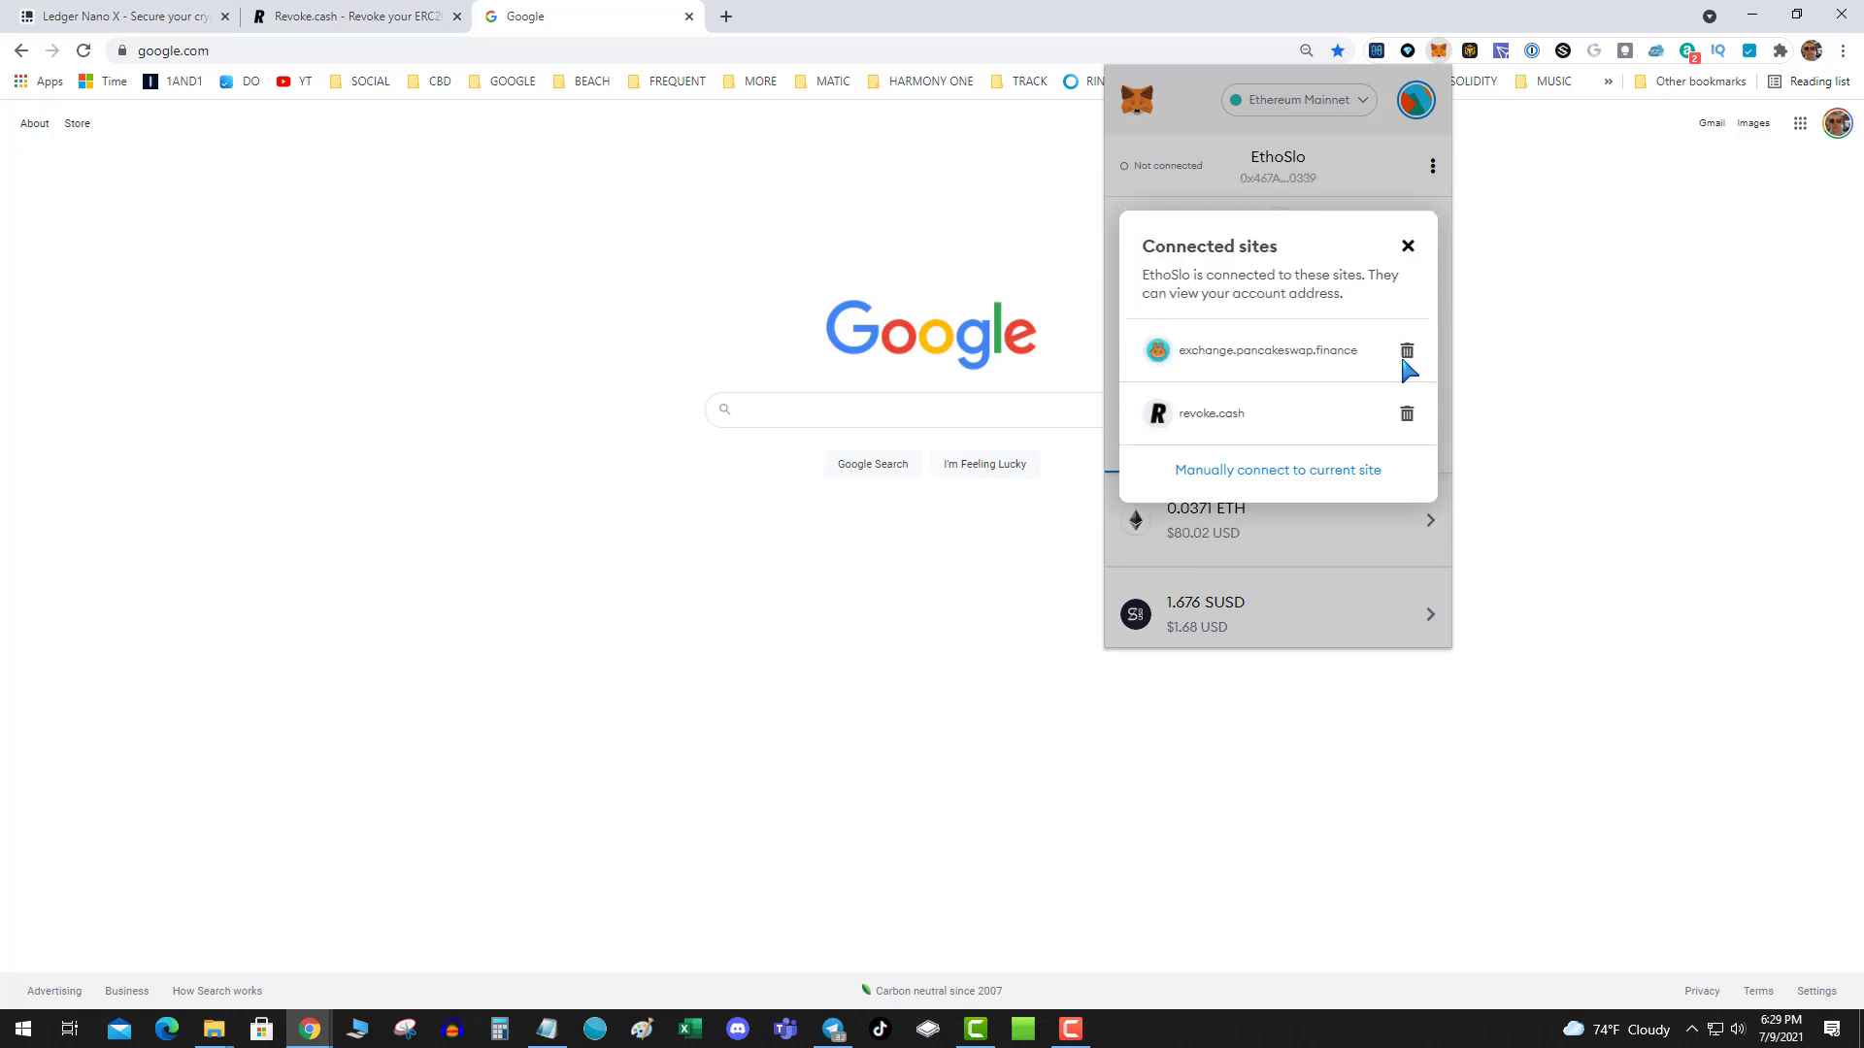
{"action": "left_click", "coordinate": [1407, 351]}
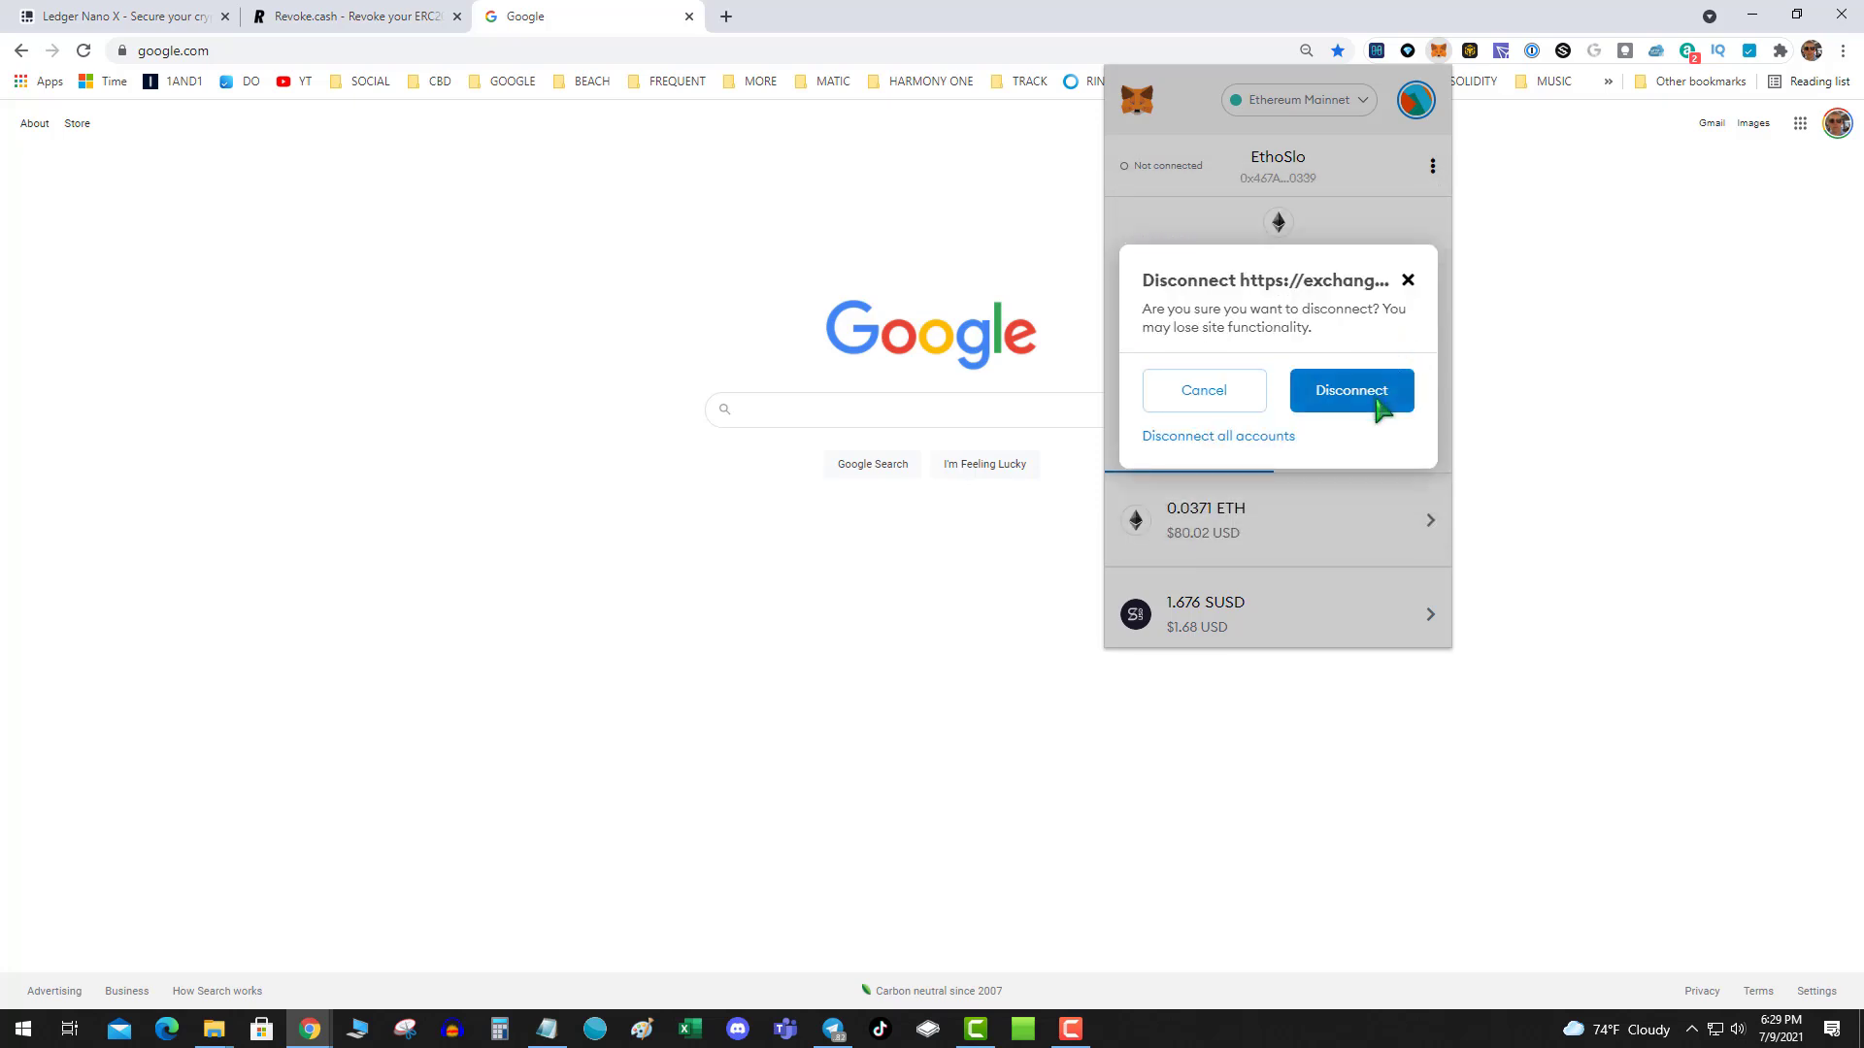
{"action": "left_click", "coordinate": [1376, 398]}
{"action": "left_click", "coordinate": [1407, 383]}
{"action": "left_click", "coordinate": [1369, 401]}
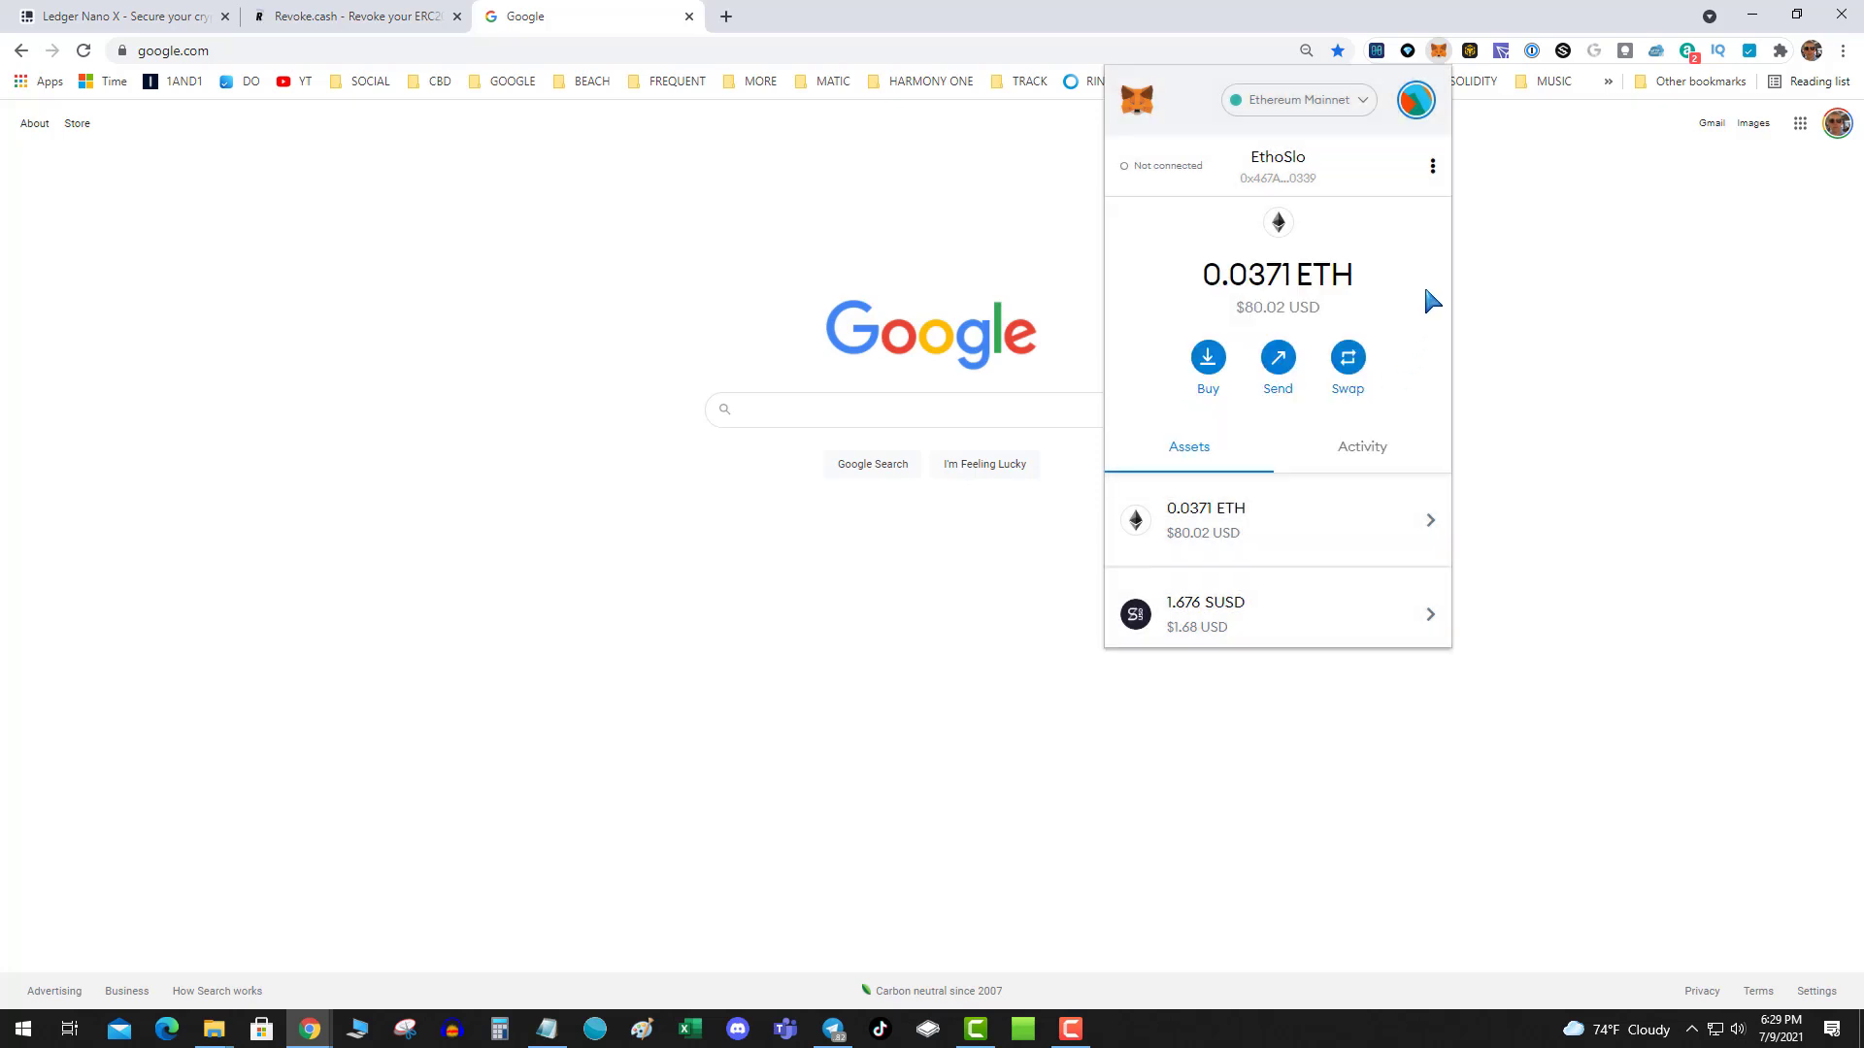
{"action": "left_click", "coordinate": [1410, 109]}
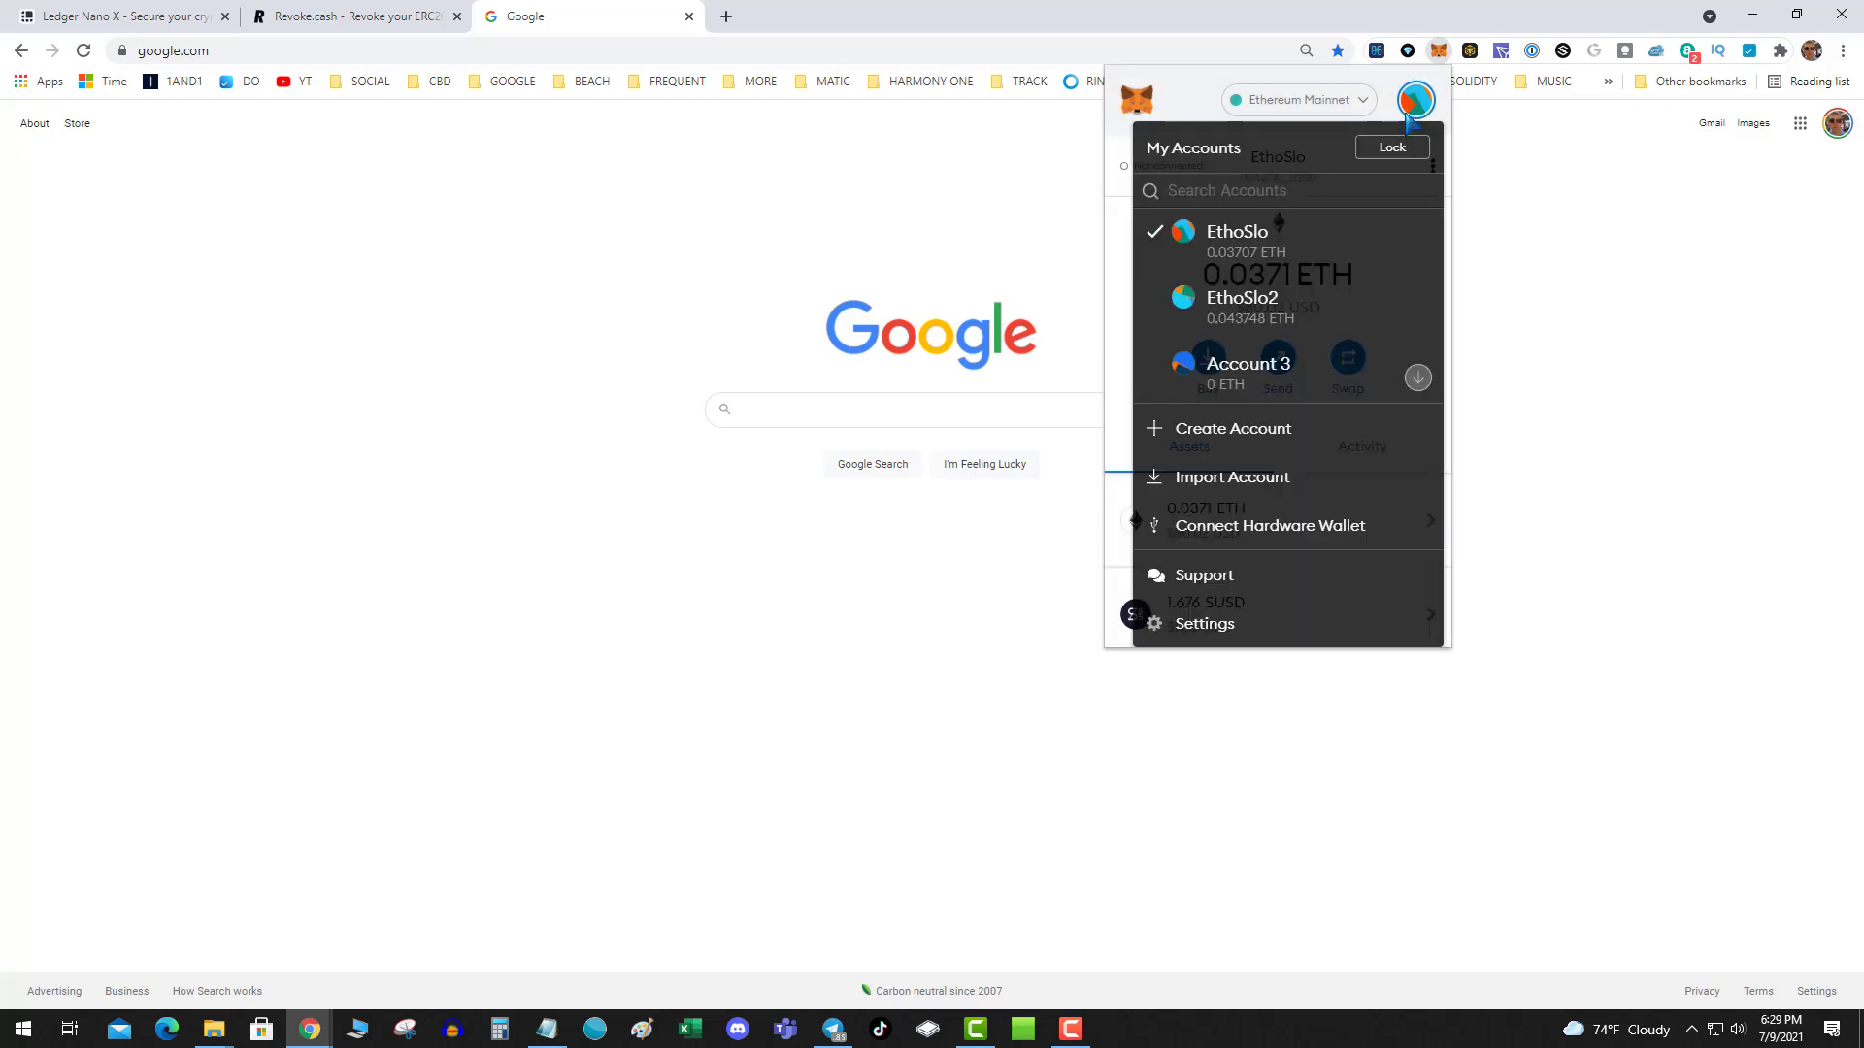
{"action": "left_click", "coordinate": [1290, 300]}
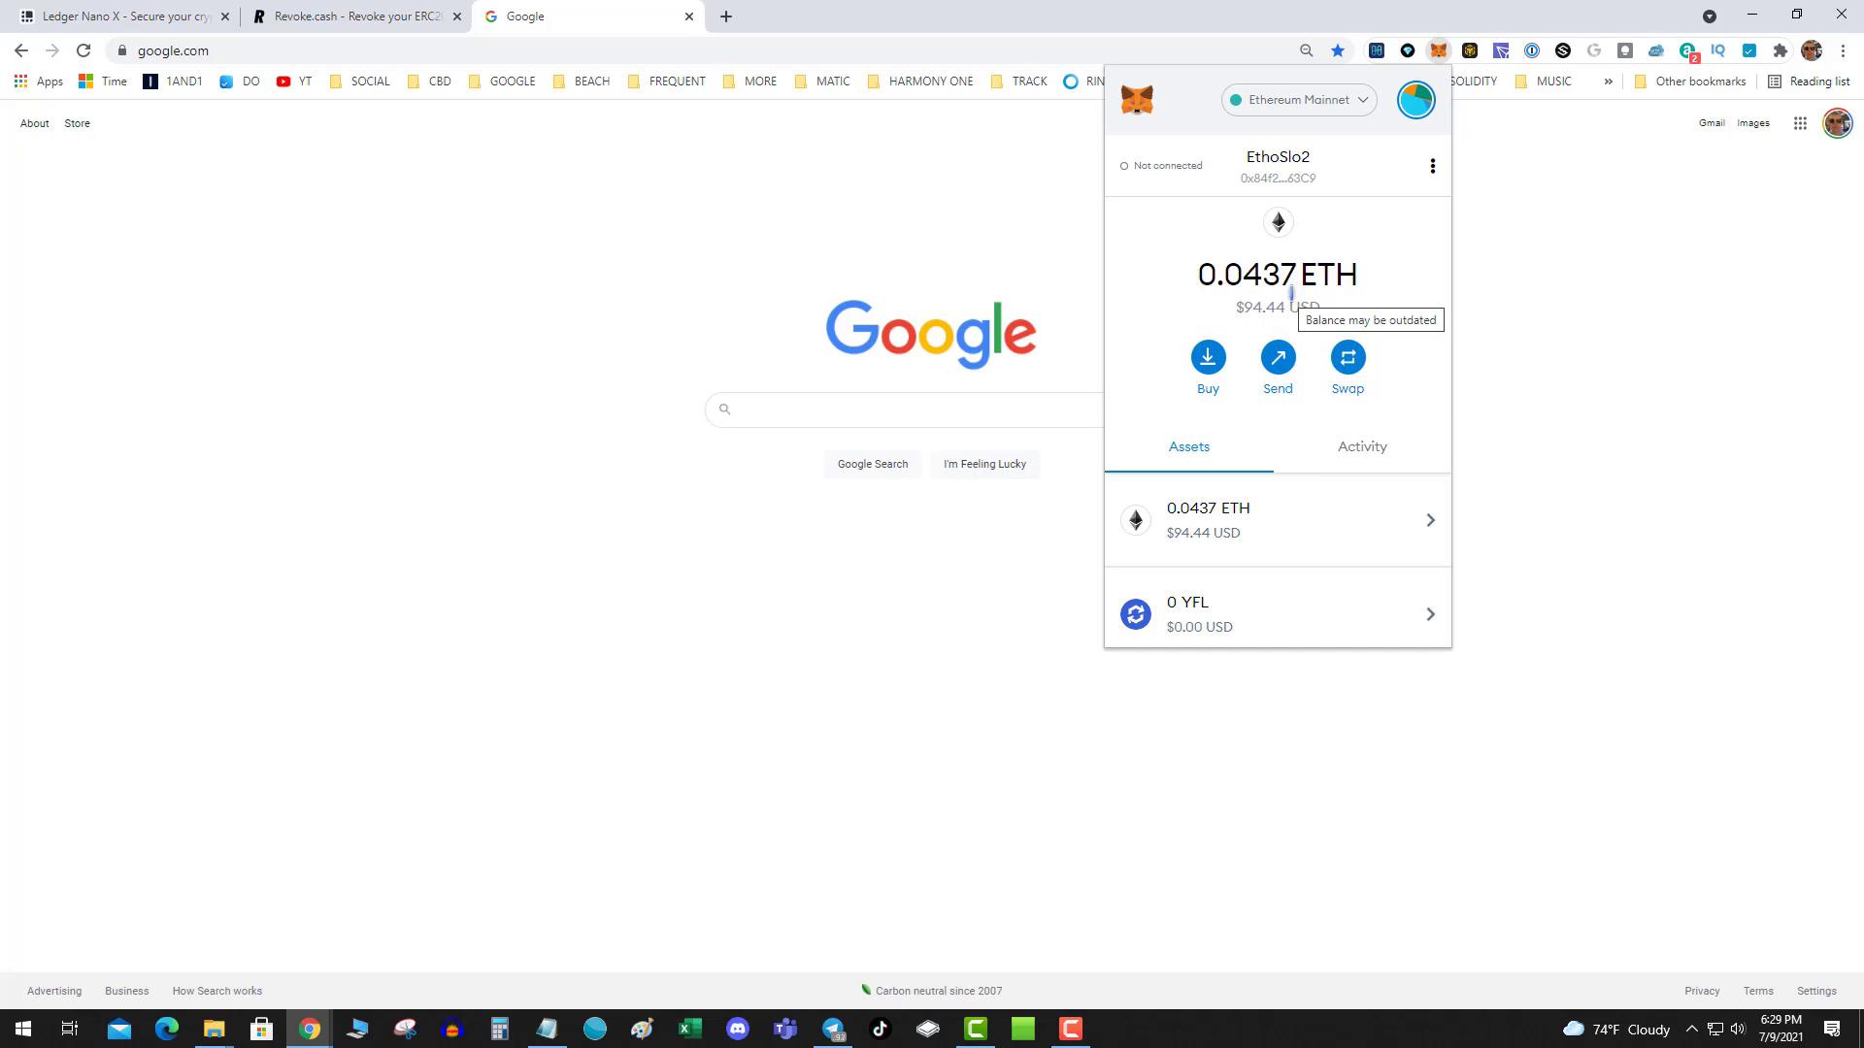
- Dismiss the MetaMask popup by clicking on the Google page
{"action": "left_click", "coordinate": [567, 254]}
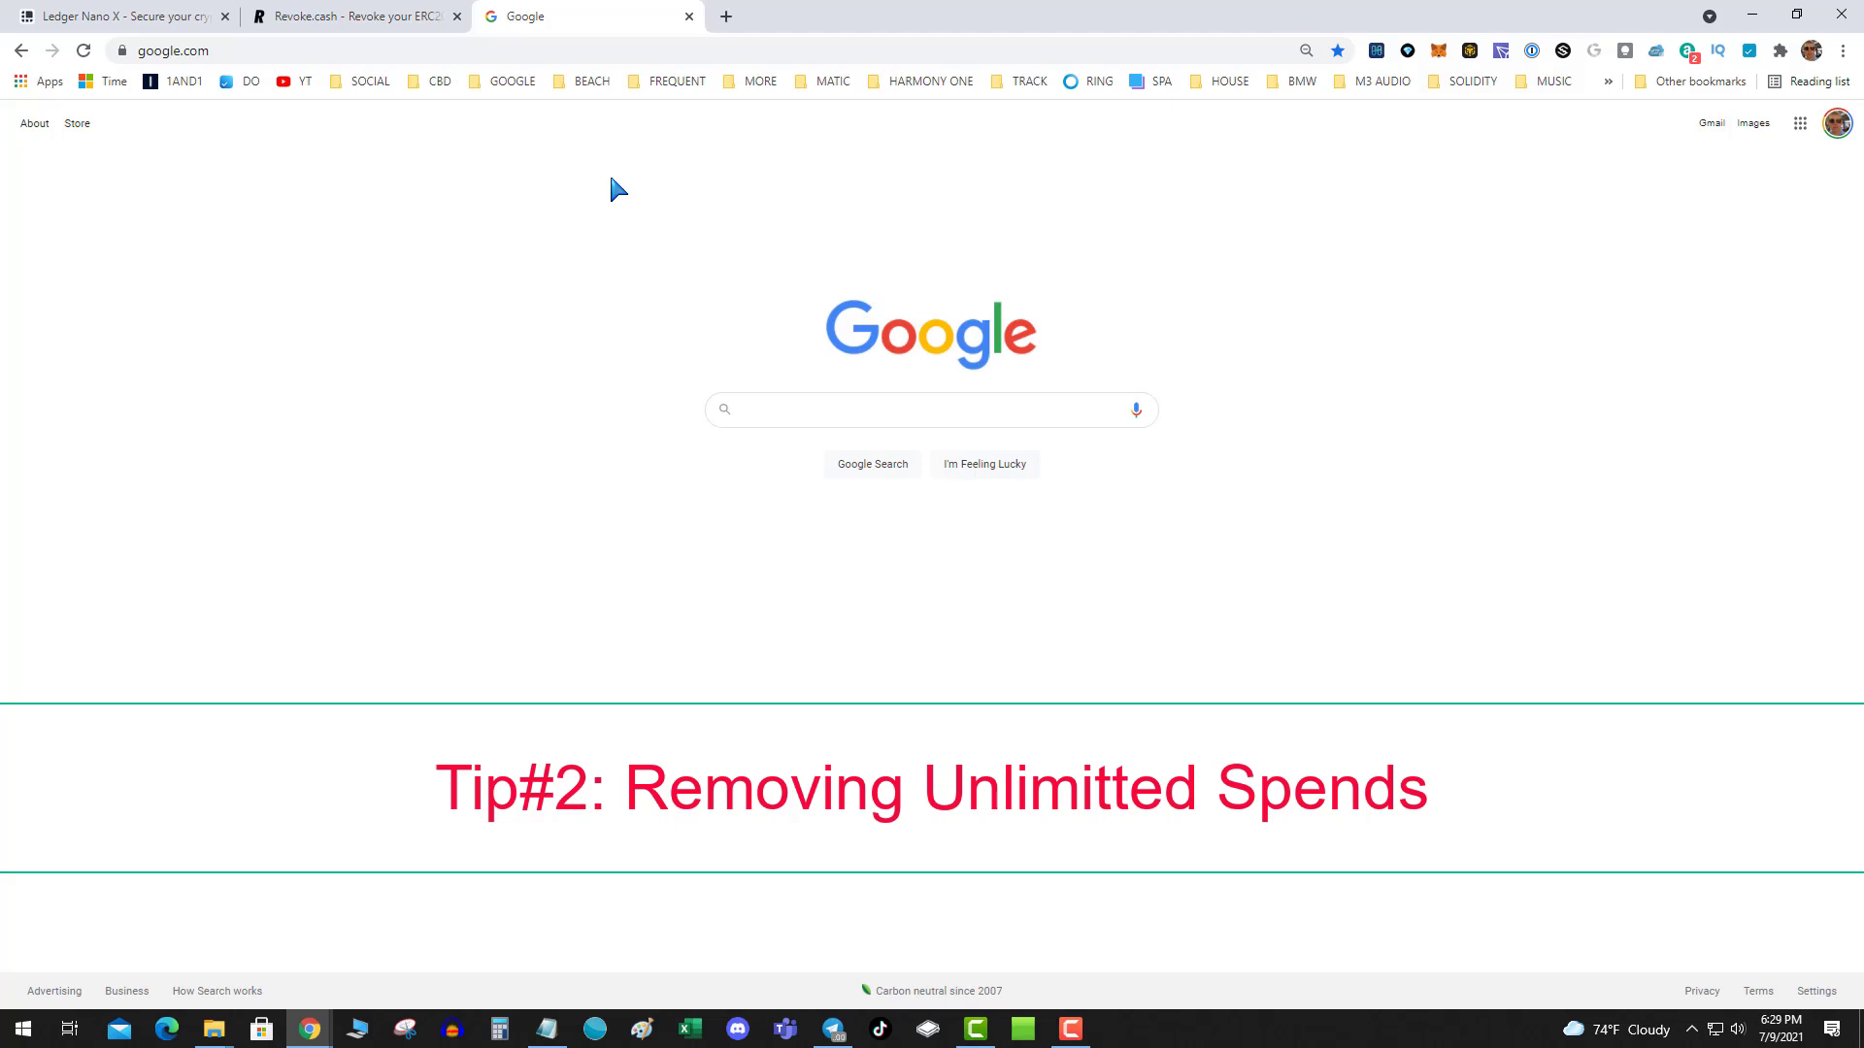
- On the revoke.cash tab, untick the zero-balance and unregistered-token filters
{"action": "left_click", "coordinate": [379, 28]}
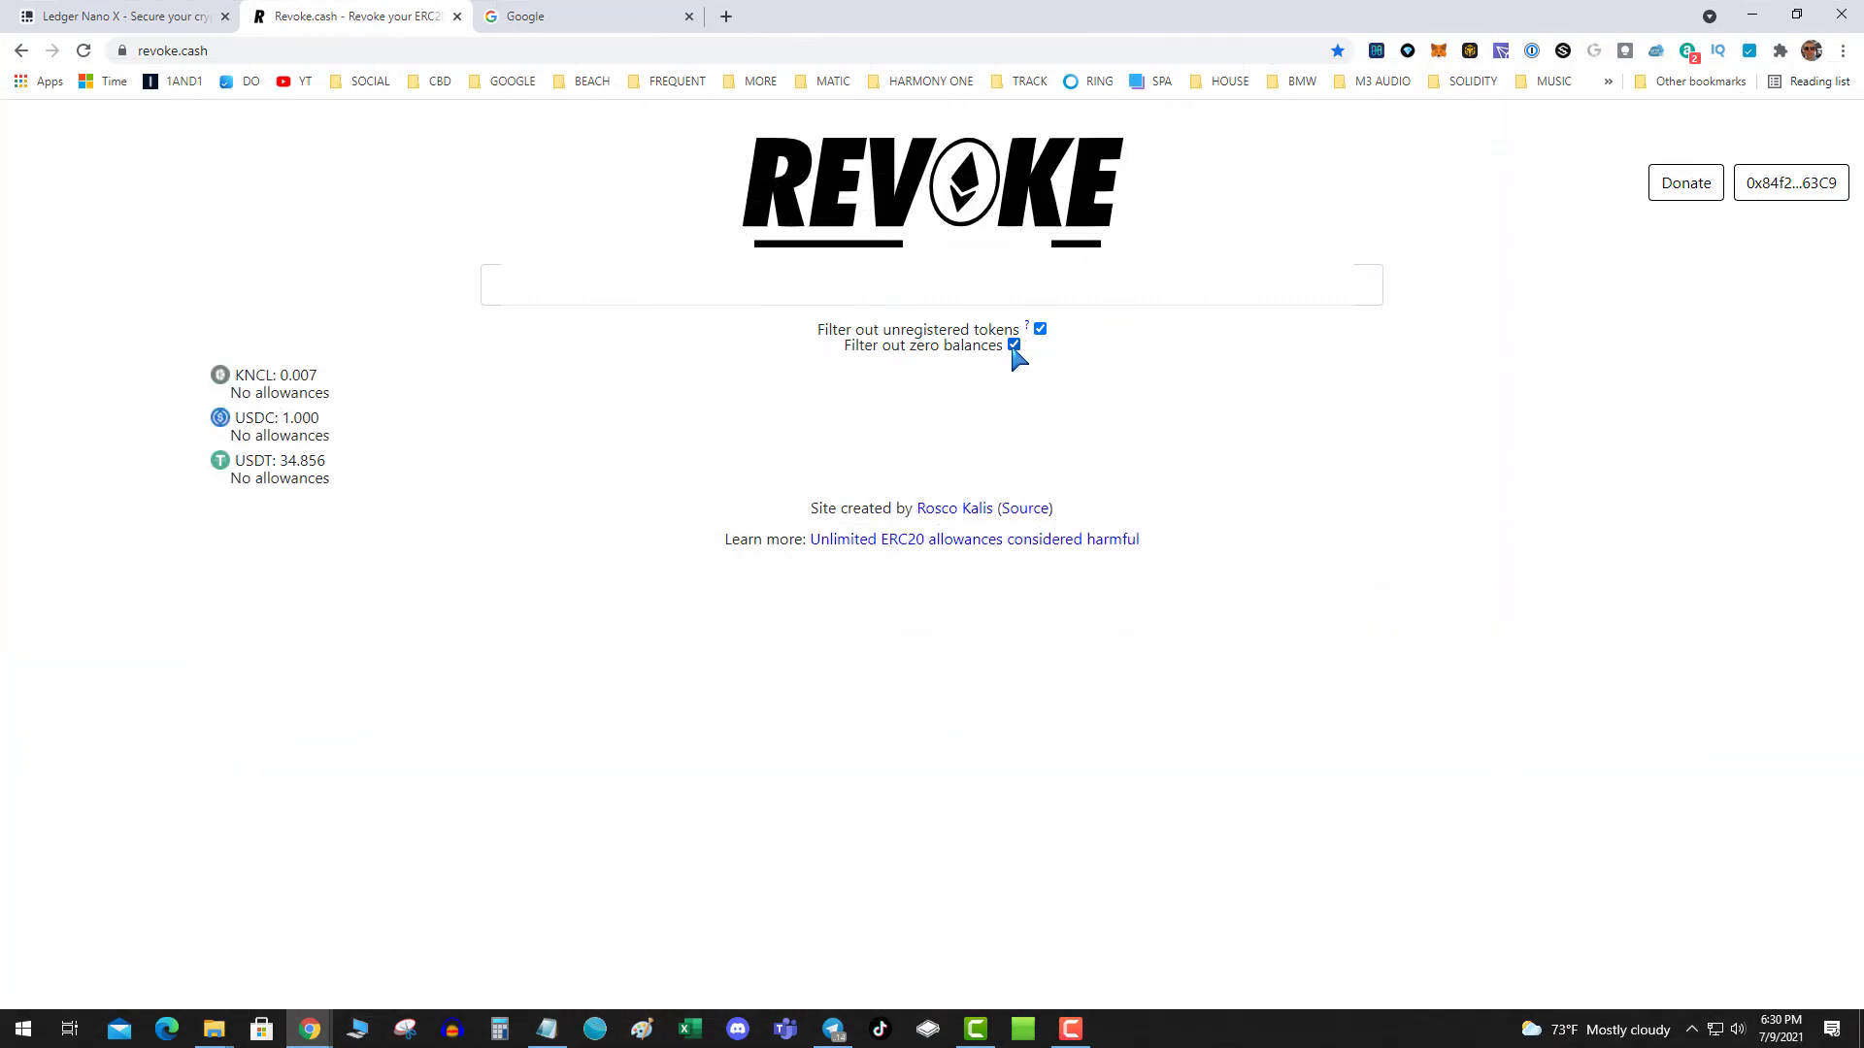
{"action": "left_click", "coordinate": [1013, 346]}
{"action": "left_click", "coordinate": [1039, 330]}
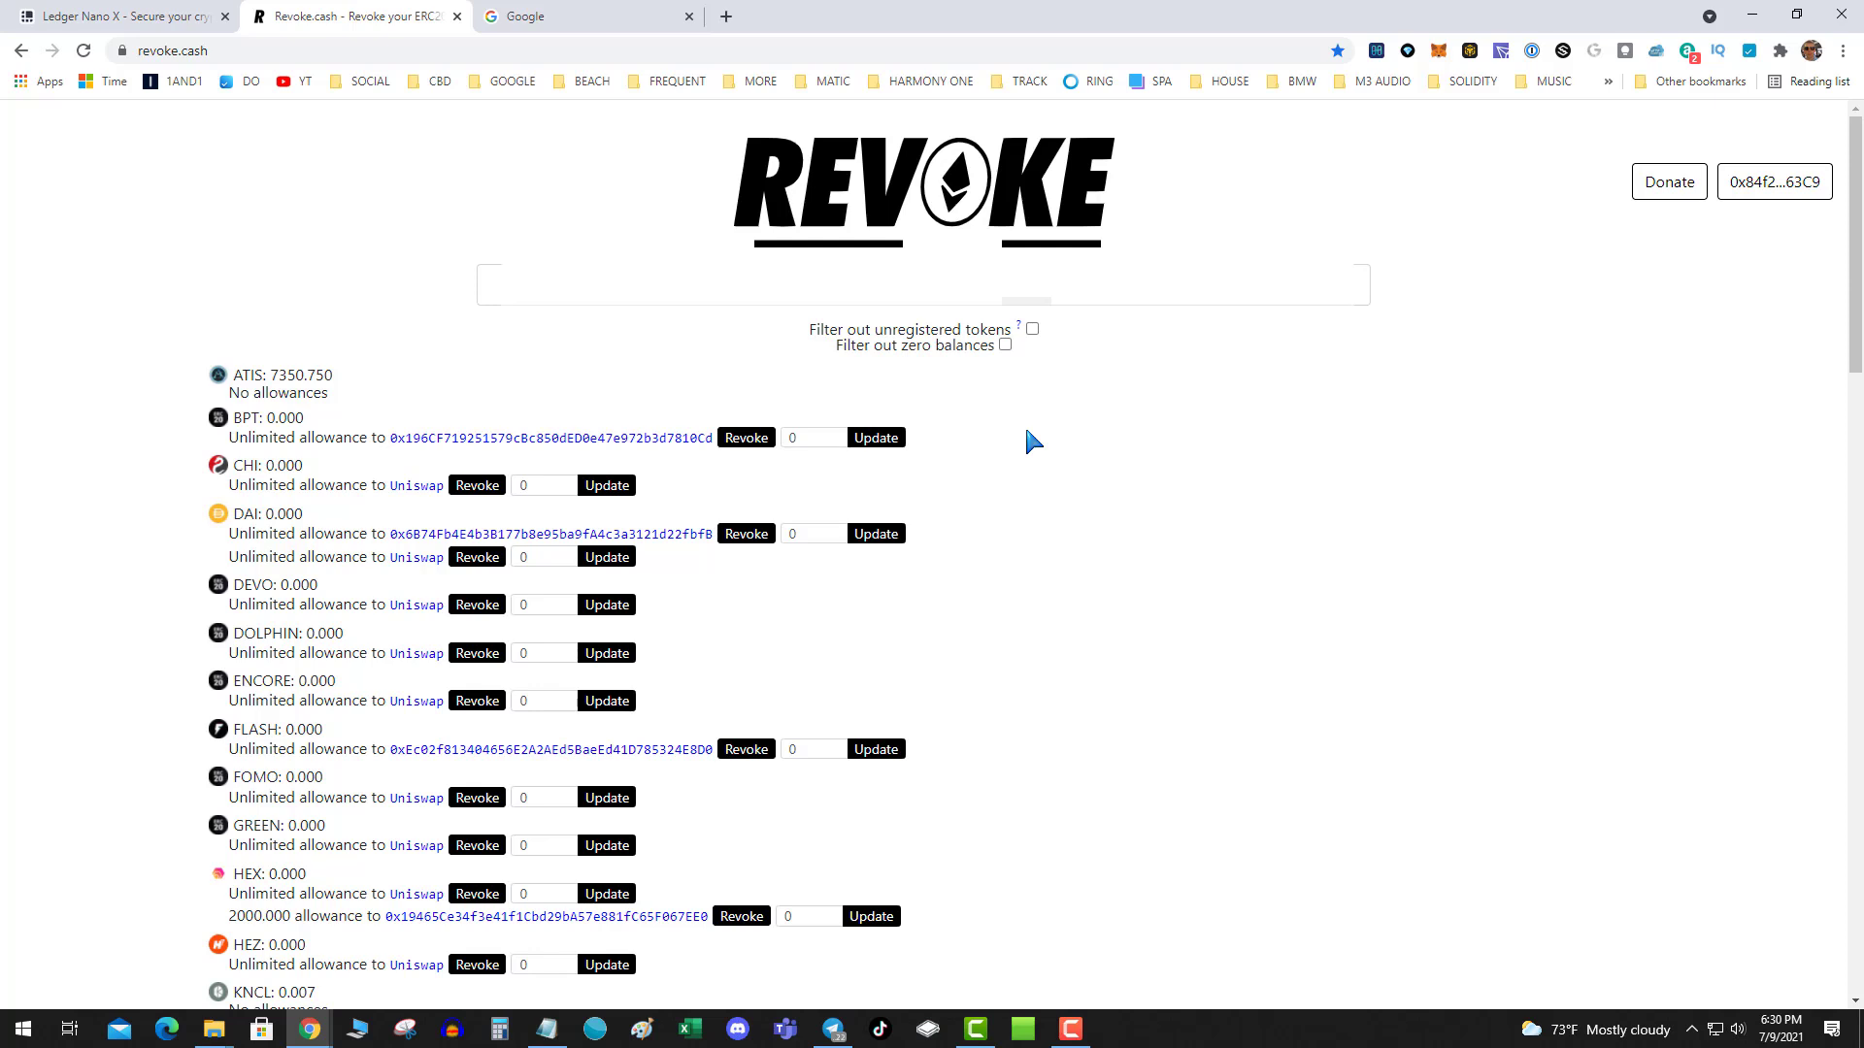
- Scroll down the allowance list and briefly select the first PACA allowance address
{"action": "scroll", "coordinate": [1044, 552], "scroll_direction": "down", "scroll_amount": 3}
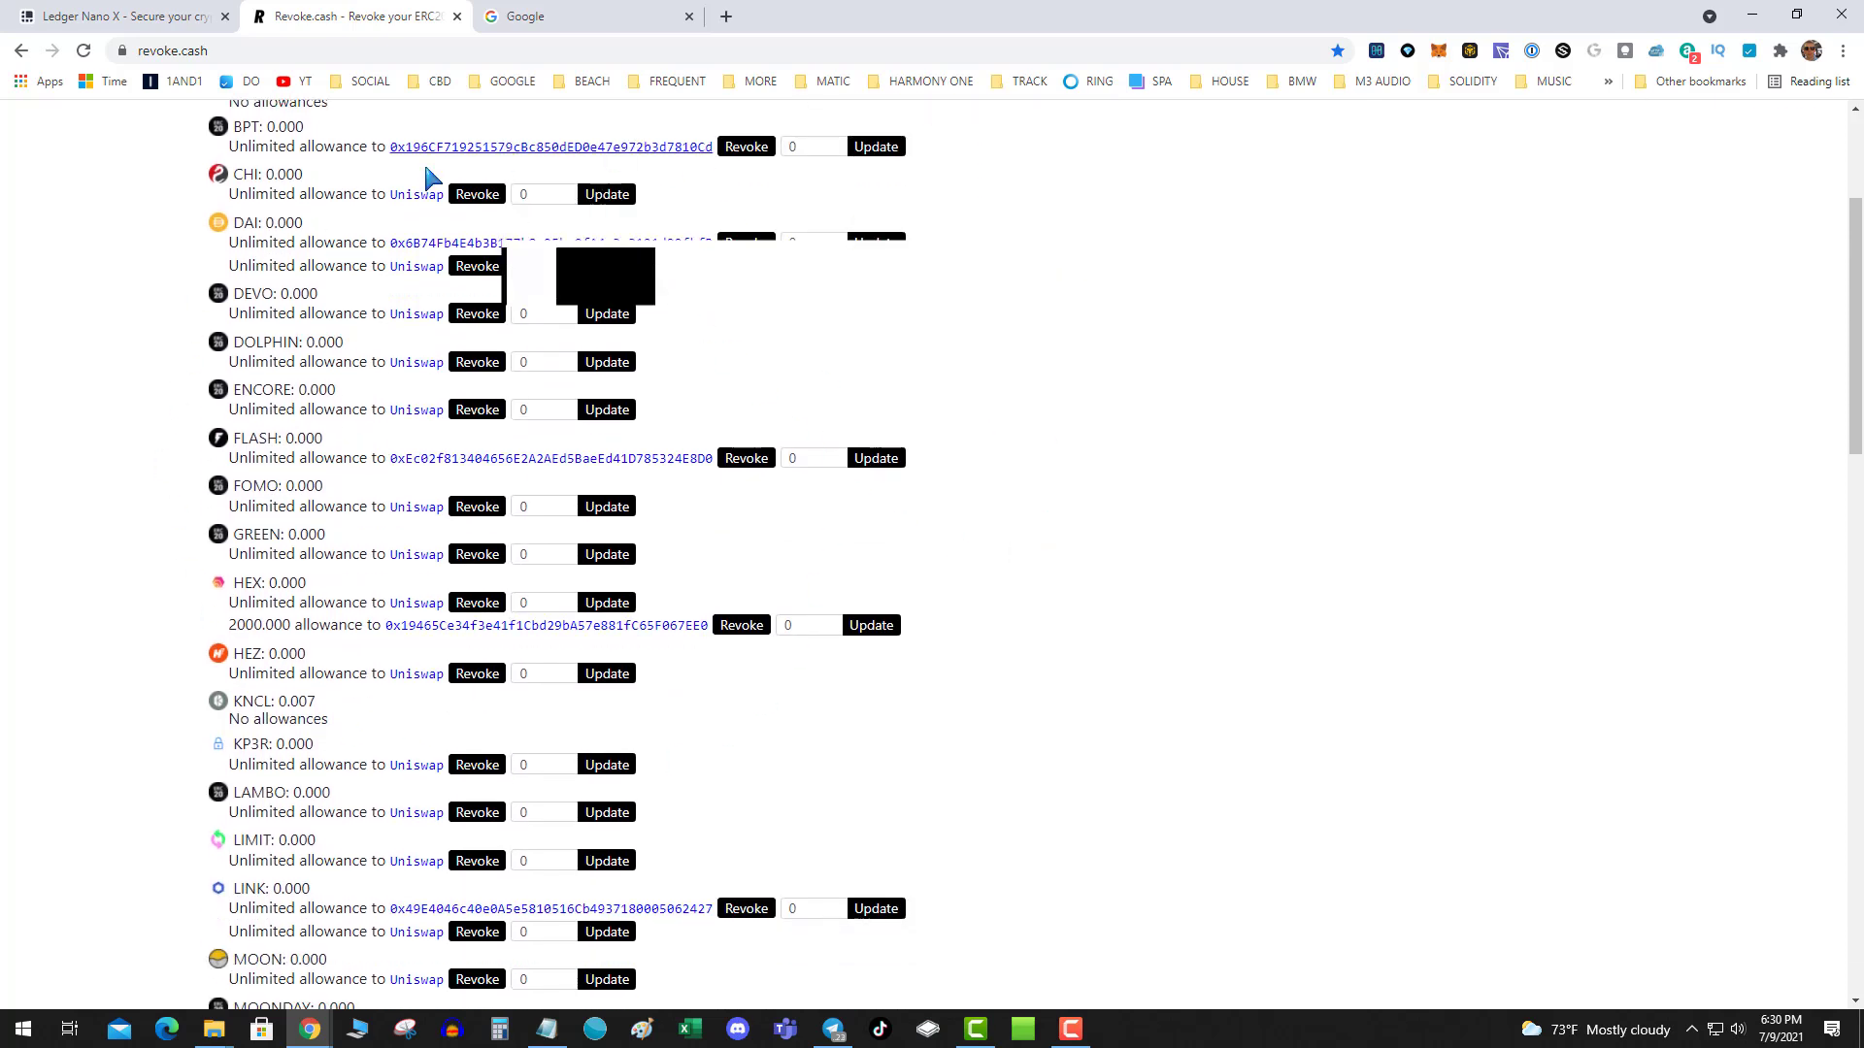
{"action": "scroll", "coordinate": [568, 815], "scroll_direction": "down", "scroll_amount": 3}
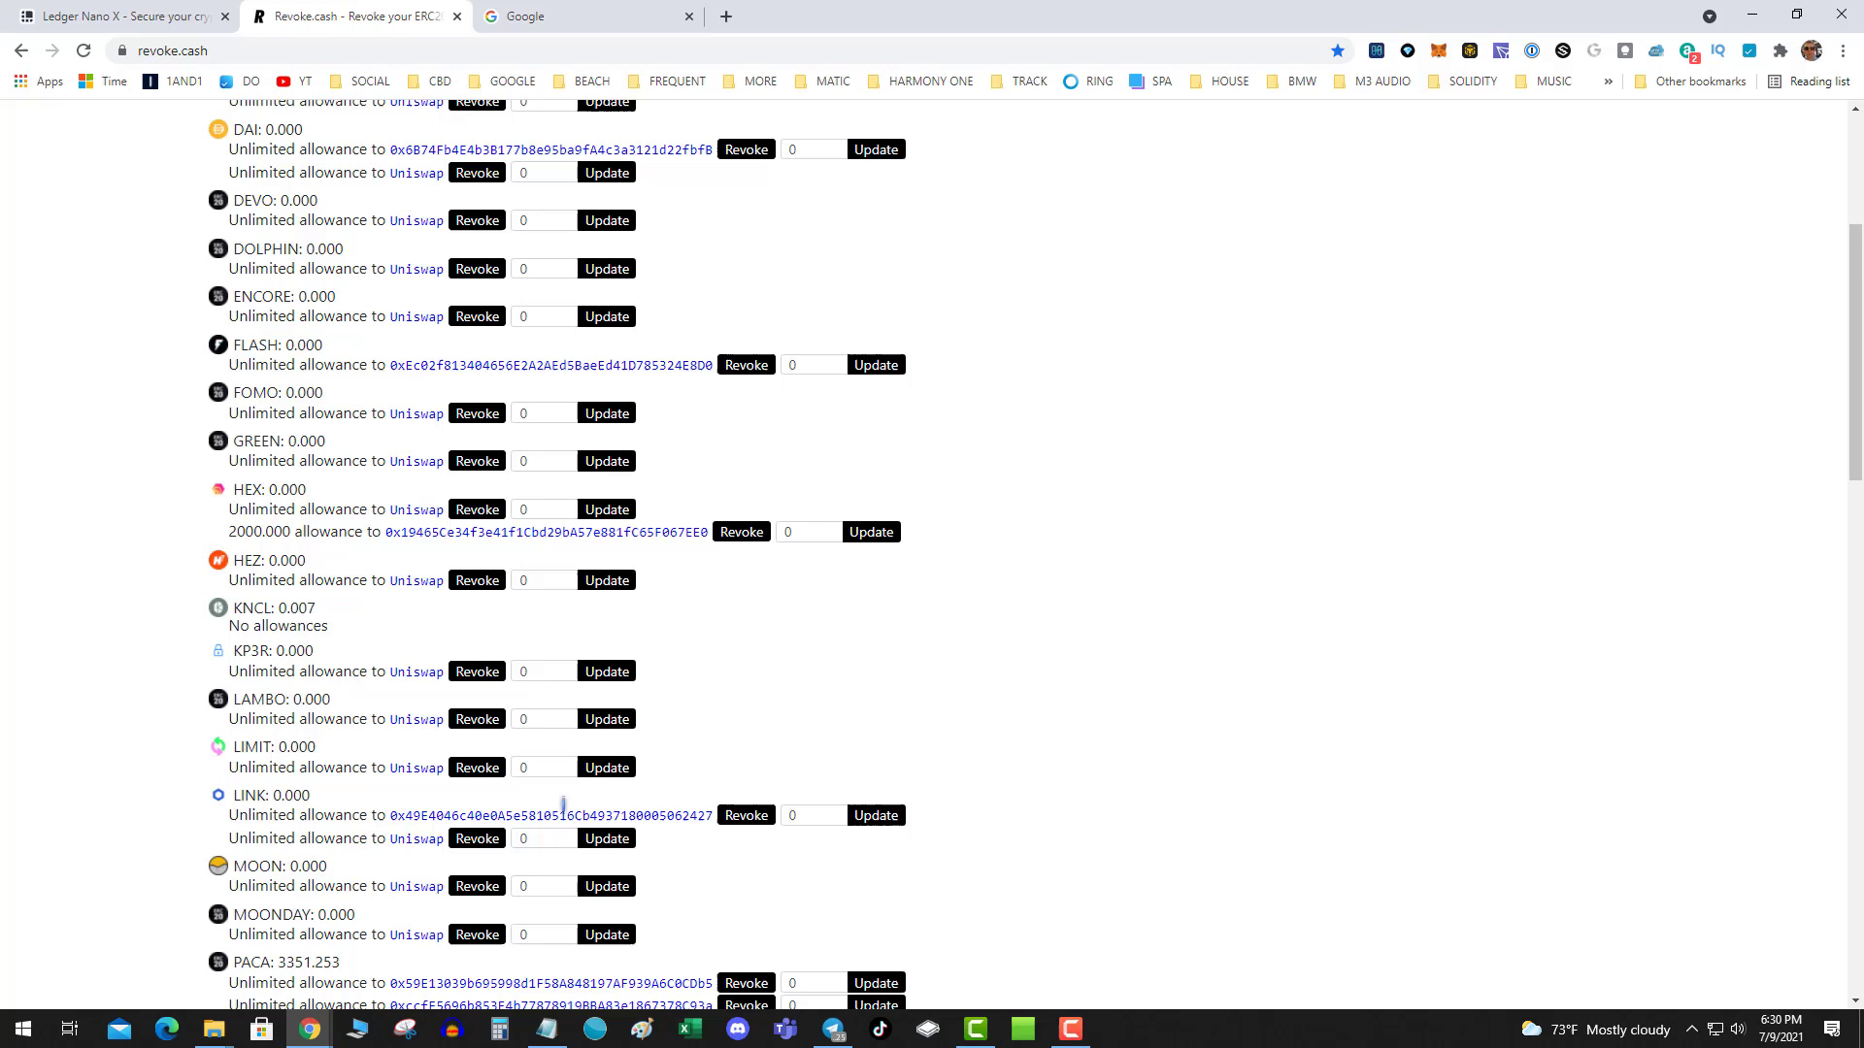
{"action": "scroll", "coordinate": [568, 814], "scroll_direction": "down", "scroll_amount": 2}
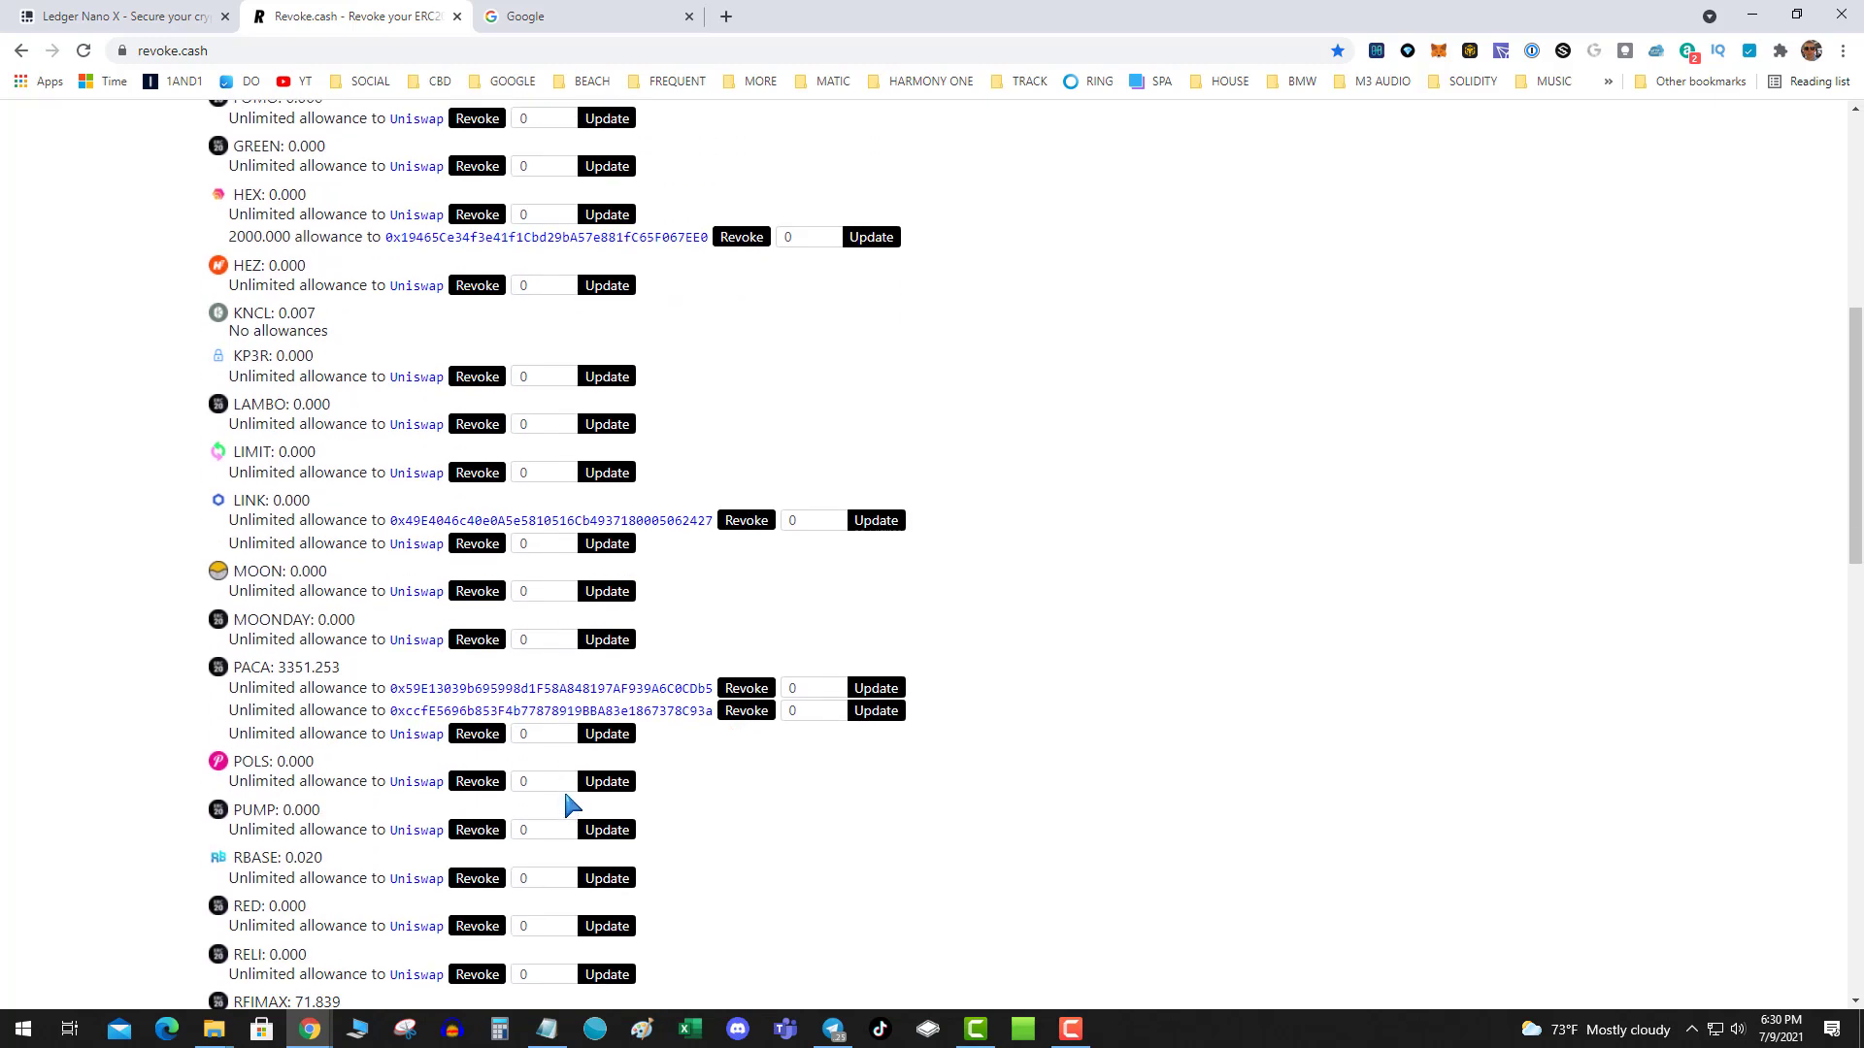
{"action": "scroll", "coordinate": [394, 668], "scroll_direction": "down", "scroll_amount": 2}
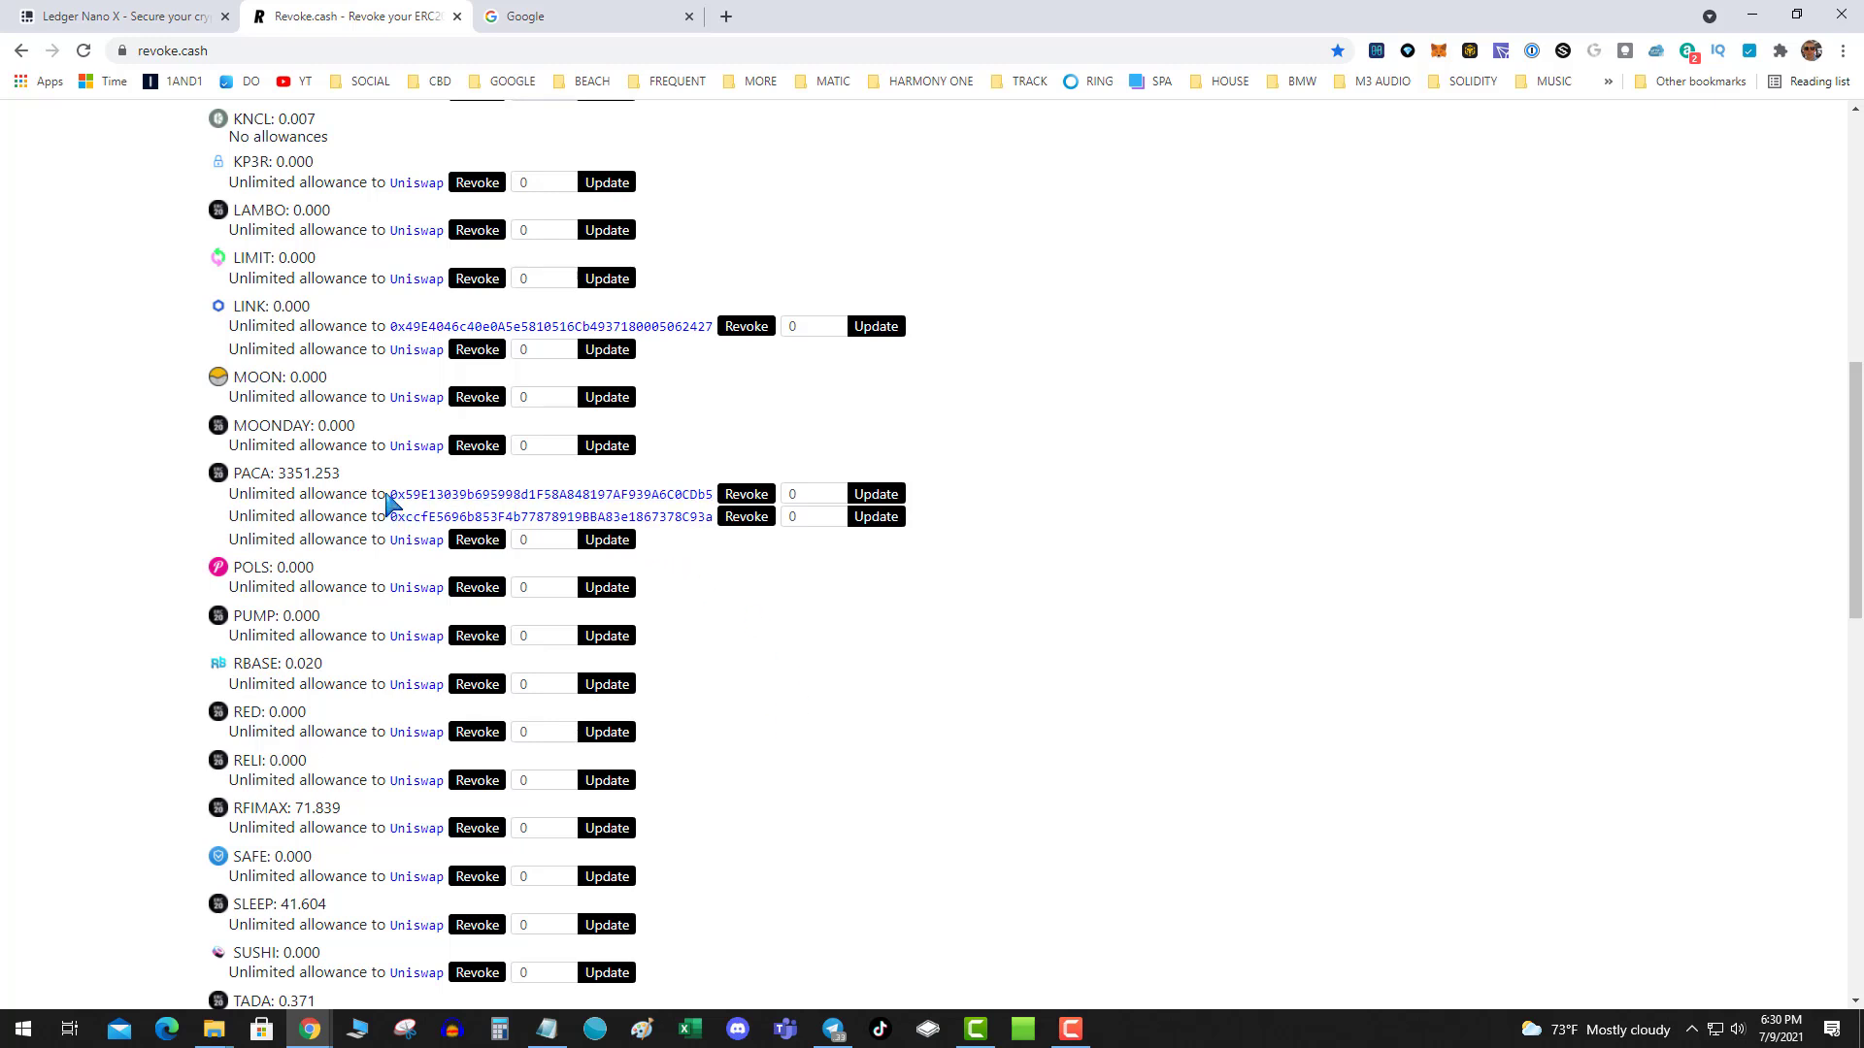
{"action": "left_click_drag", "start_coordinate": [386, 503], "coordinate": [711, 497]}
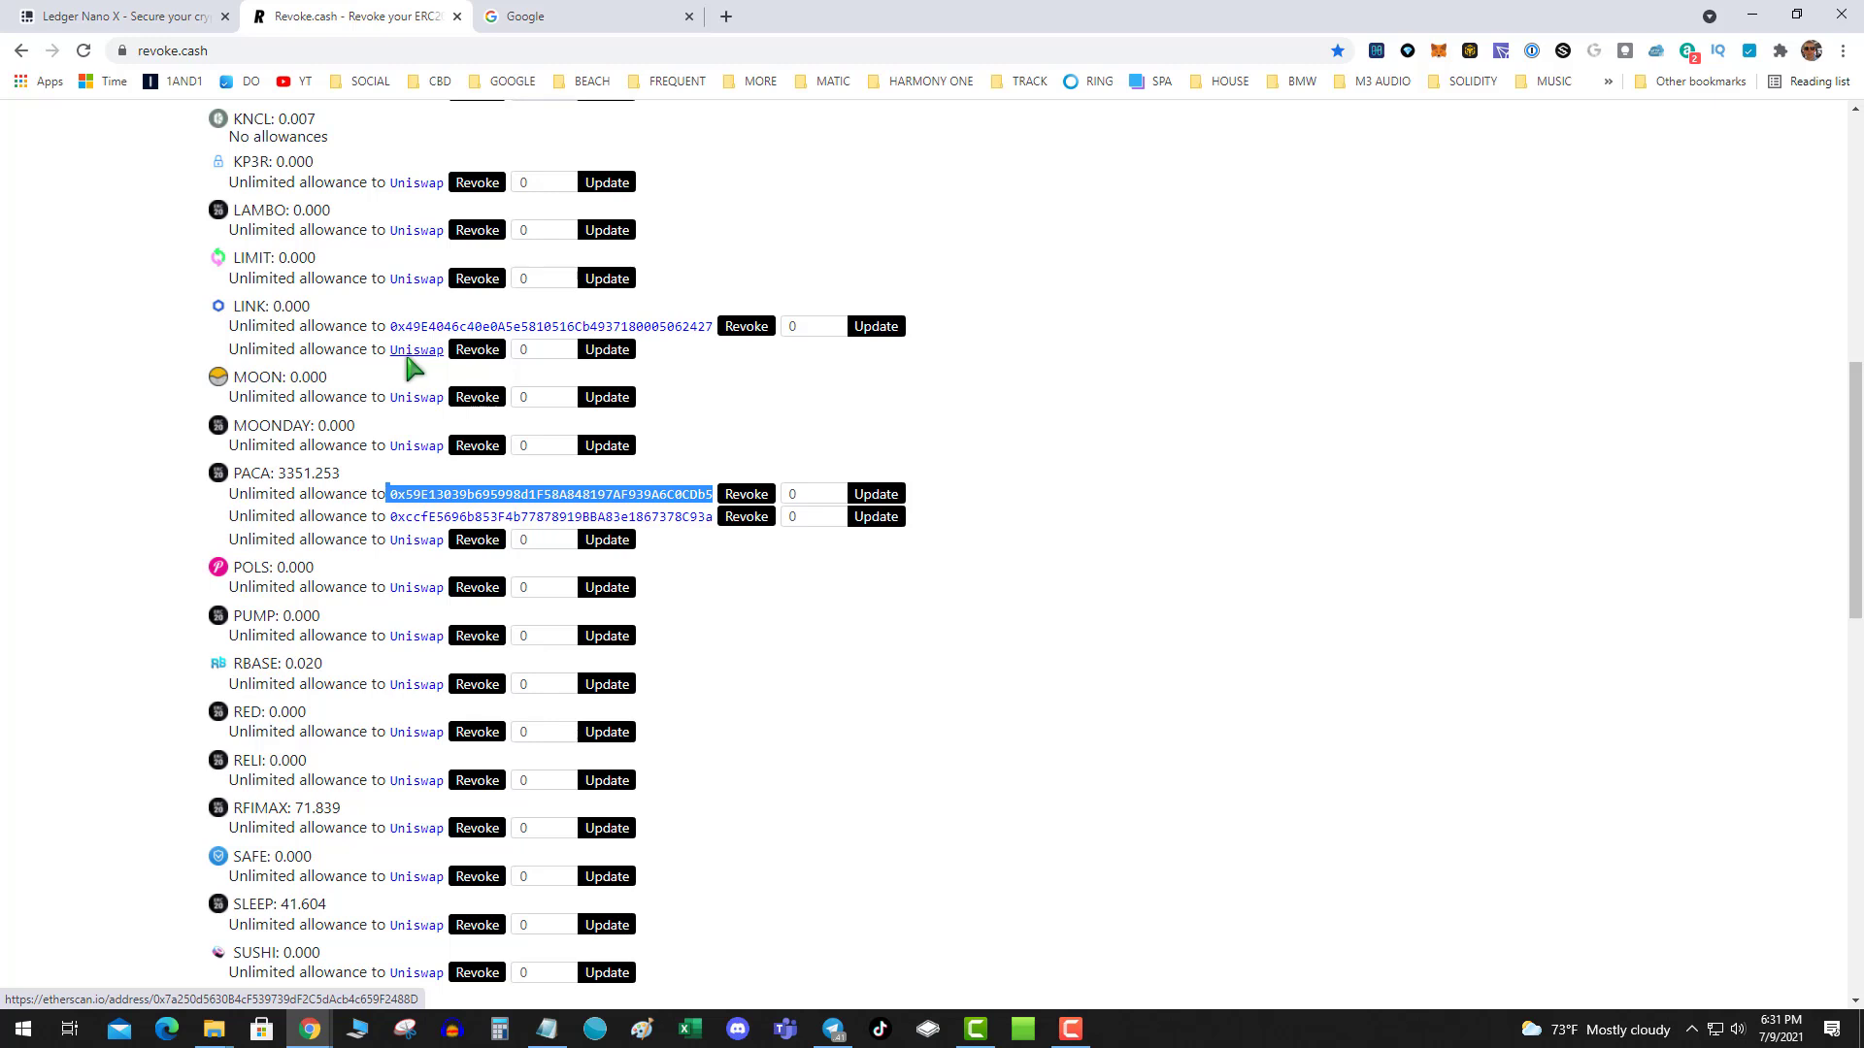
{"action": "left_click", "coordinate": [671, 617]}
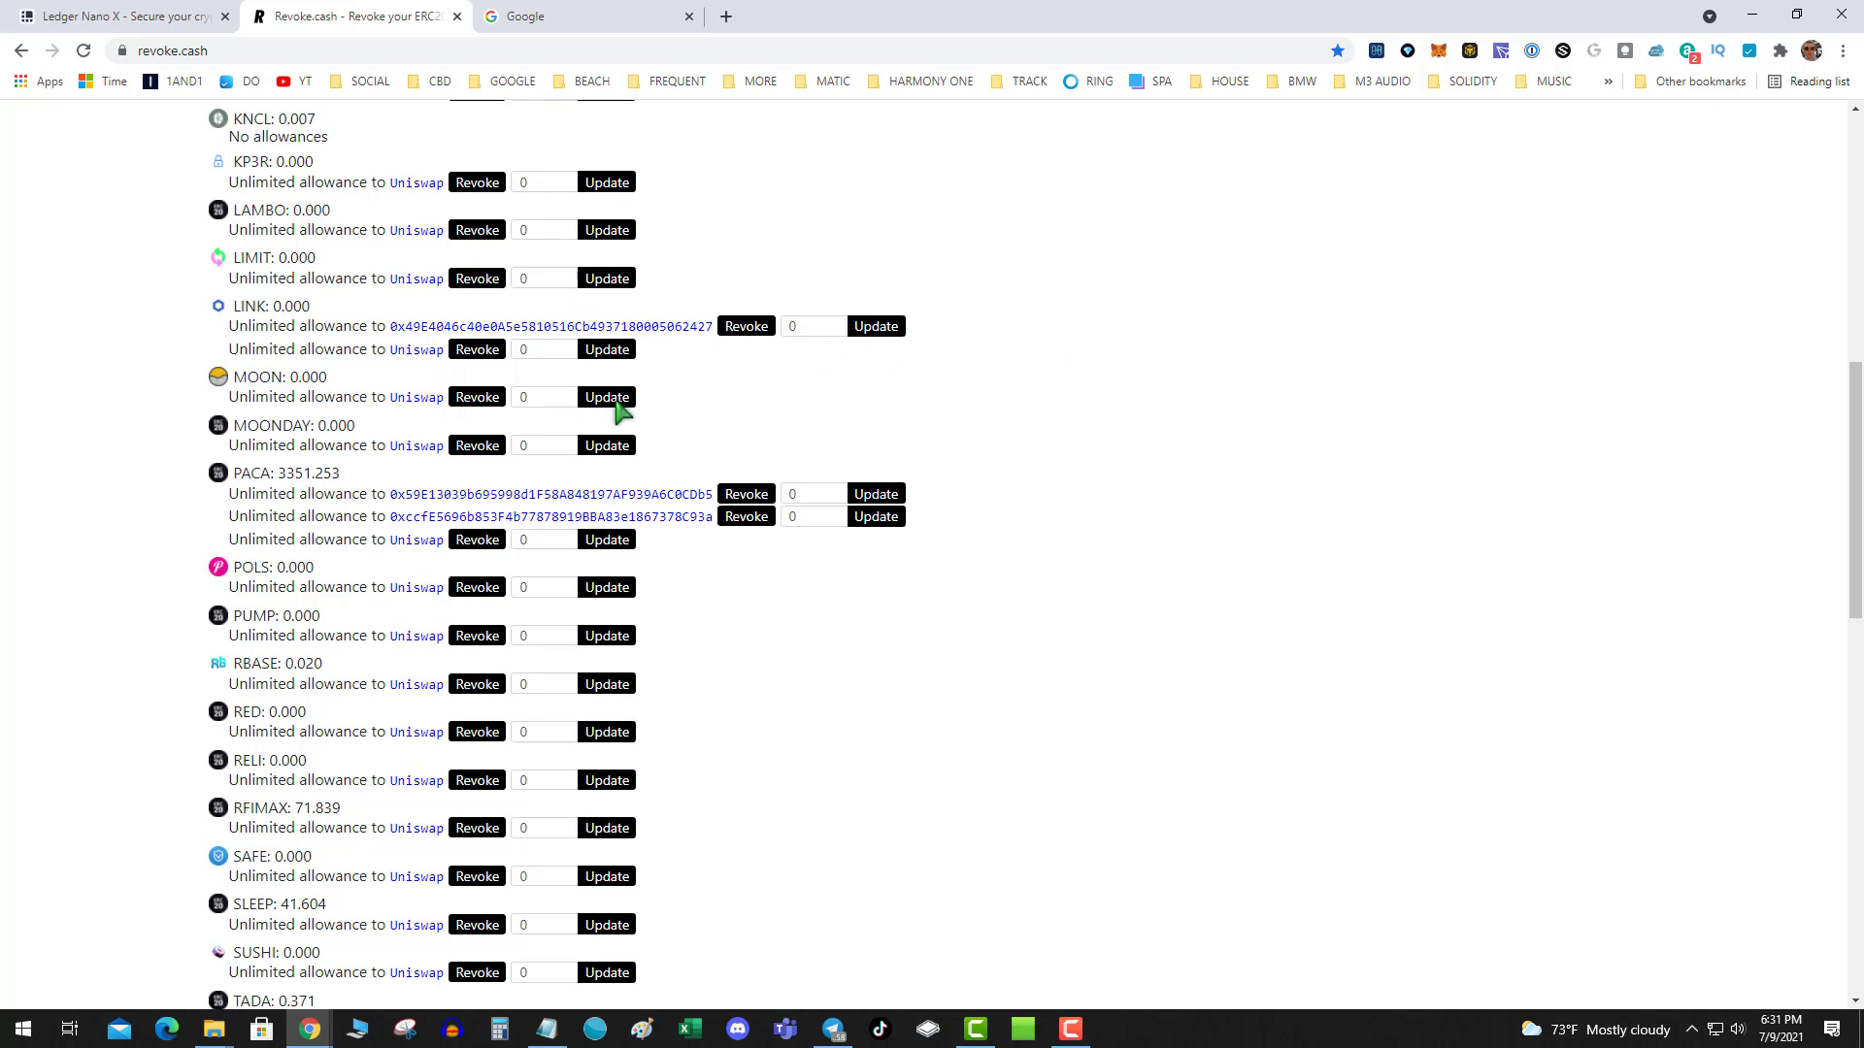
- Revoke LINK's unlimited allowance, confirming the MetaMask transaction with the Fast gas fee
{"action": "left_click", "coordinate": [749, 330]}
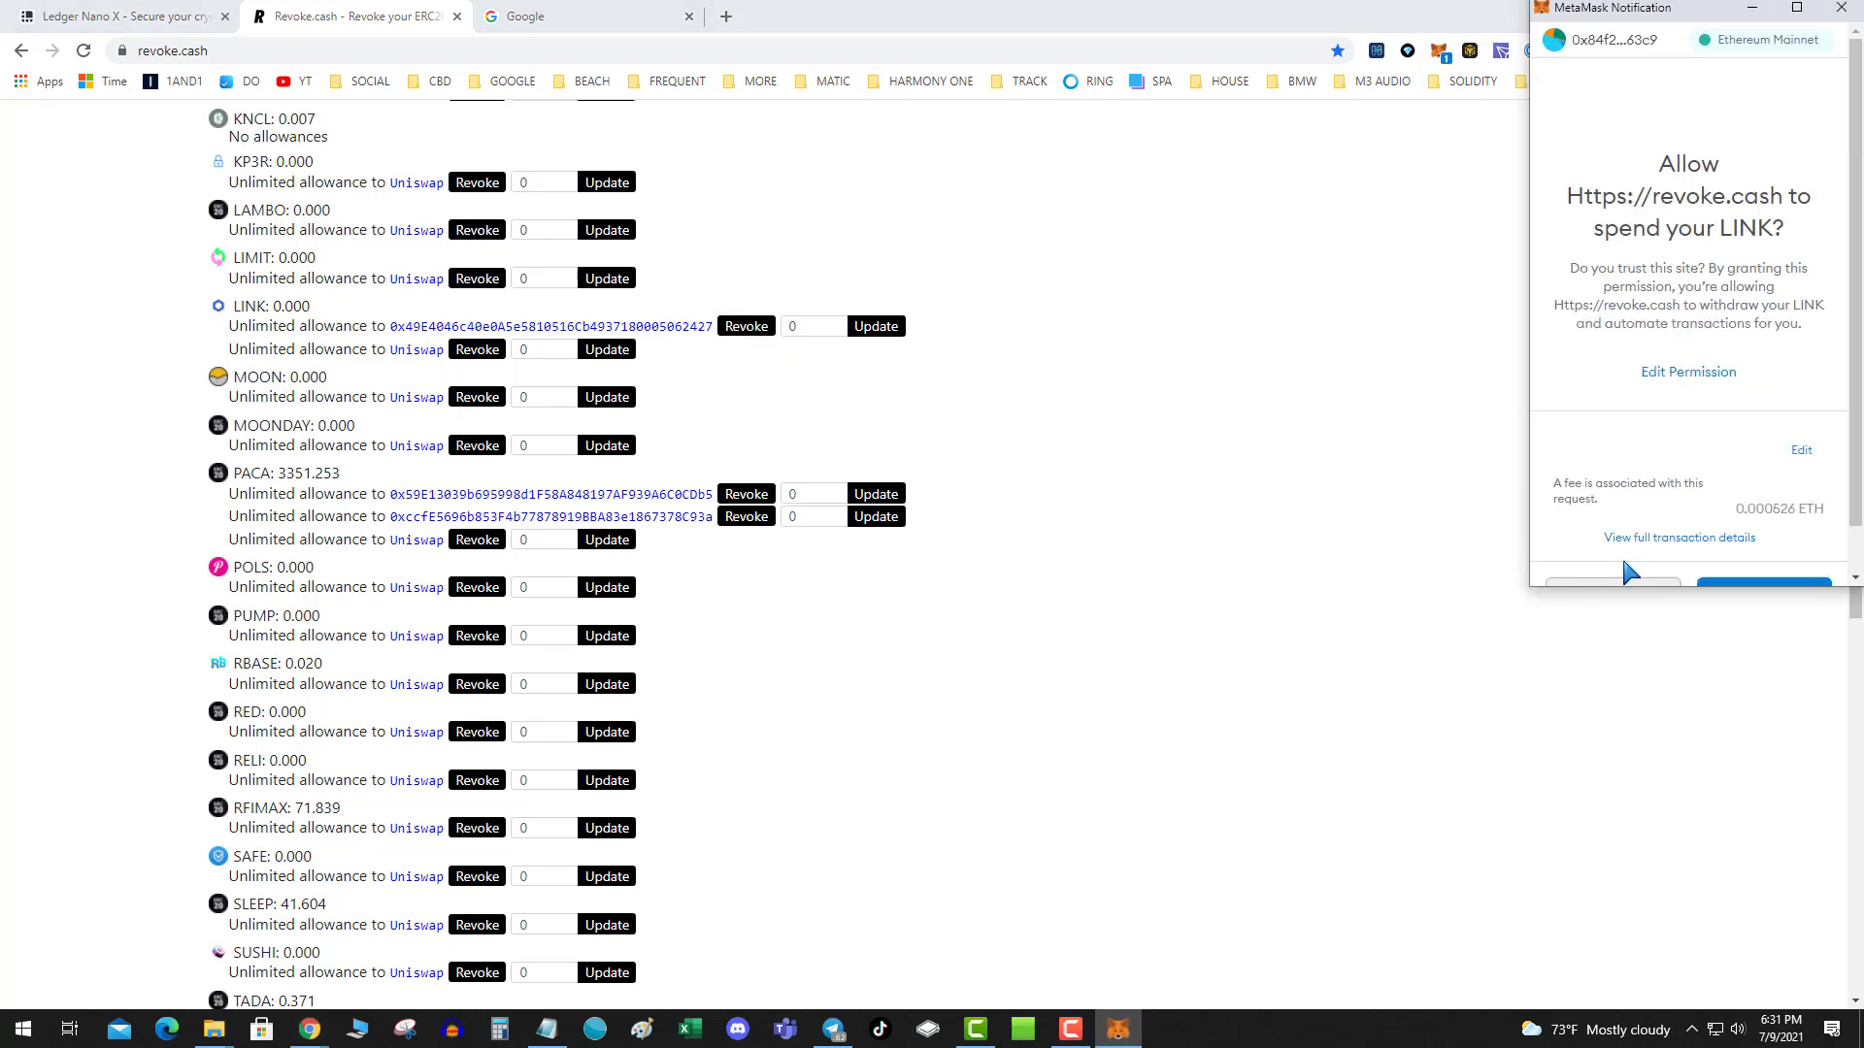
{"action": "left_click", "coordinate": [1798, 452]}
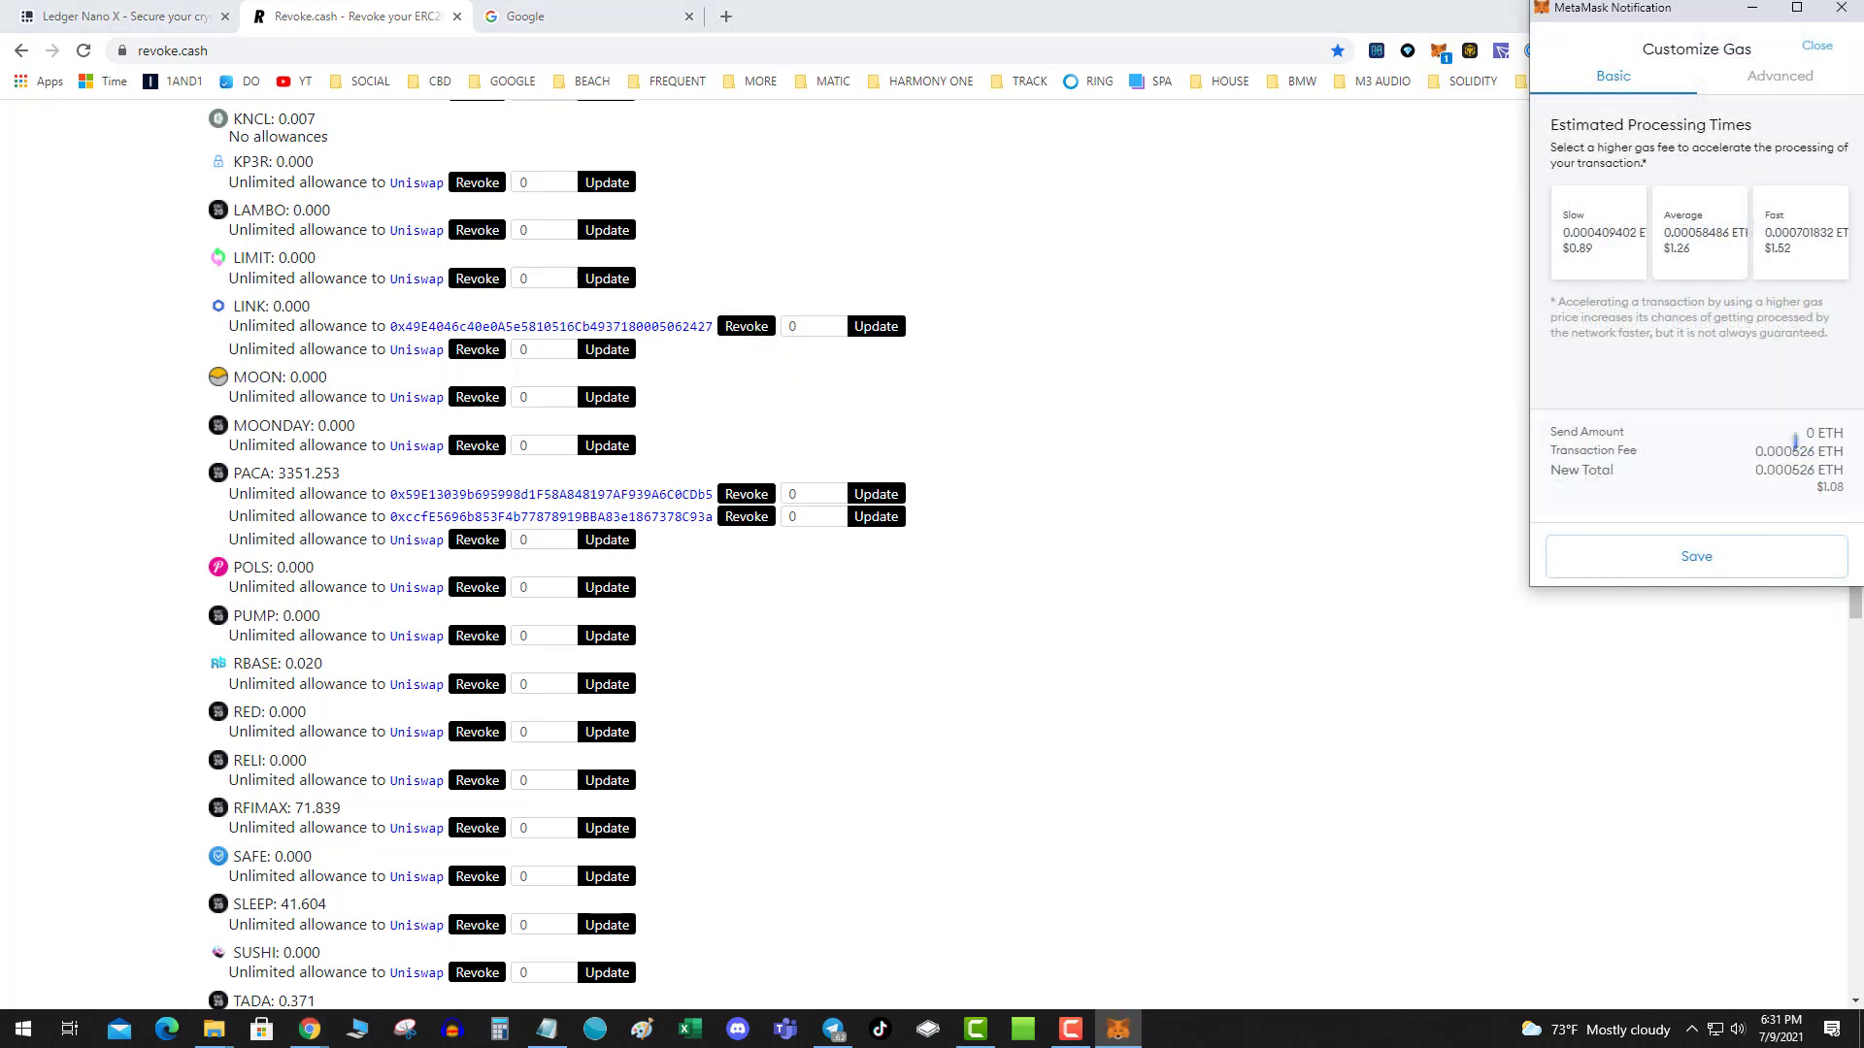
{"action": "left_click", "coordinate": [1773, 254]}
{"action": "left_click", "coordinate": [1720, 549]}
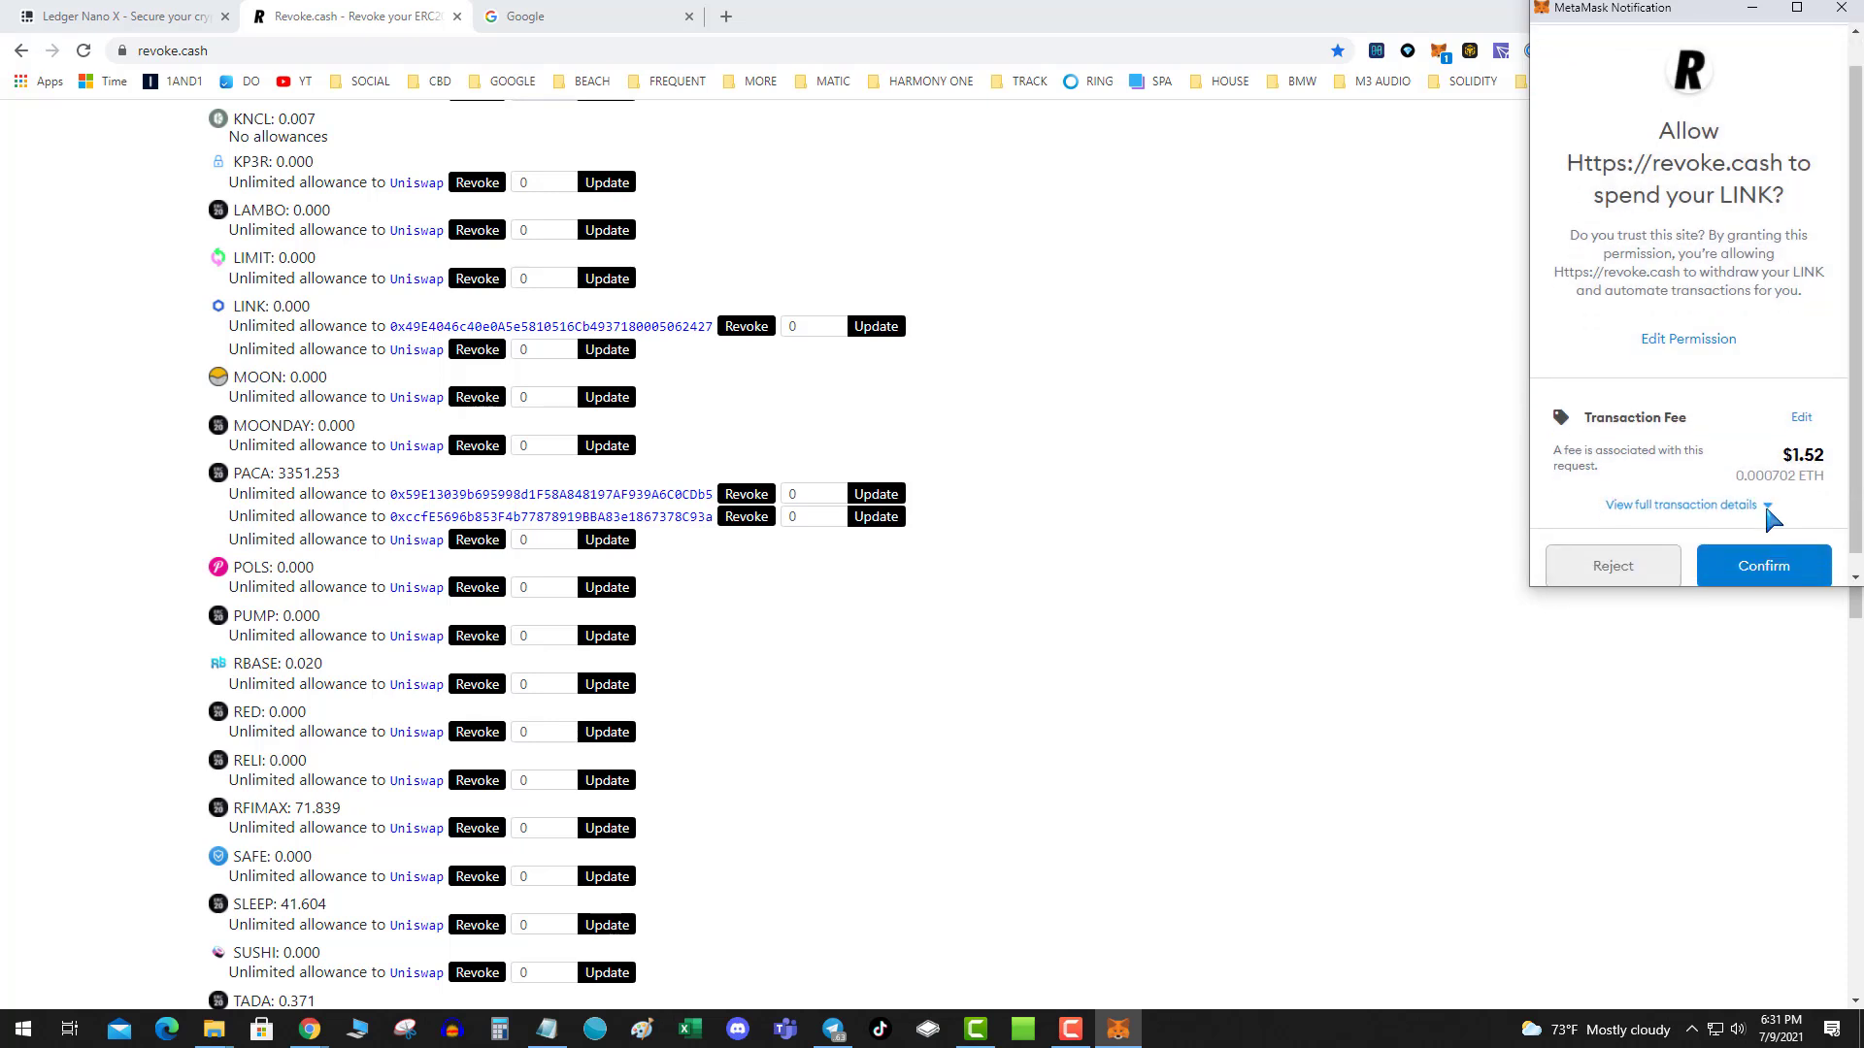
{"action": "left_click", "coordinate": [1764, 558]}
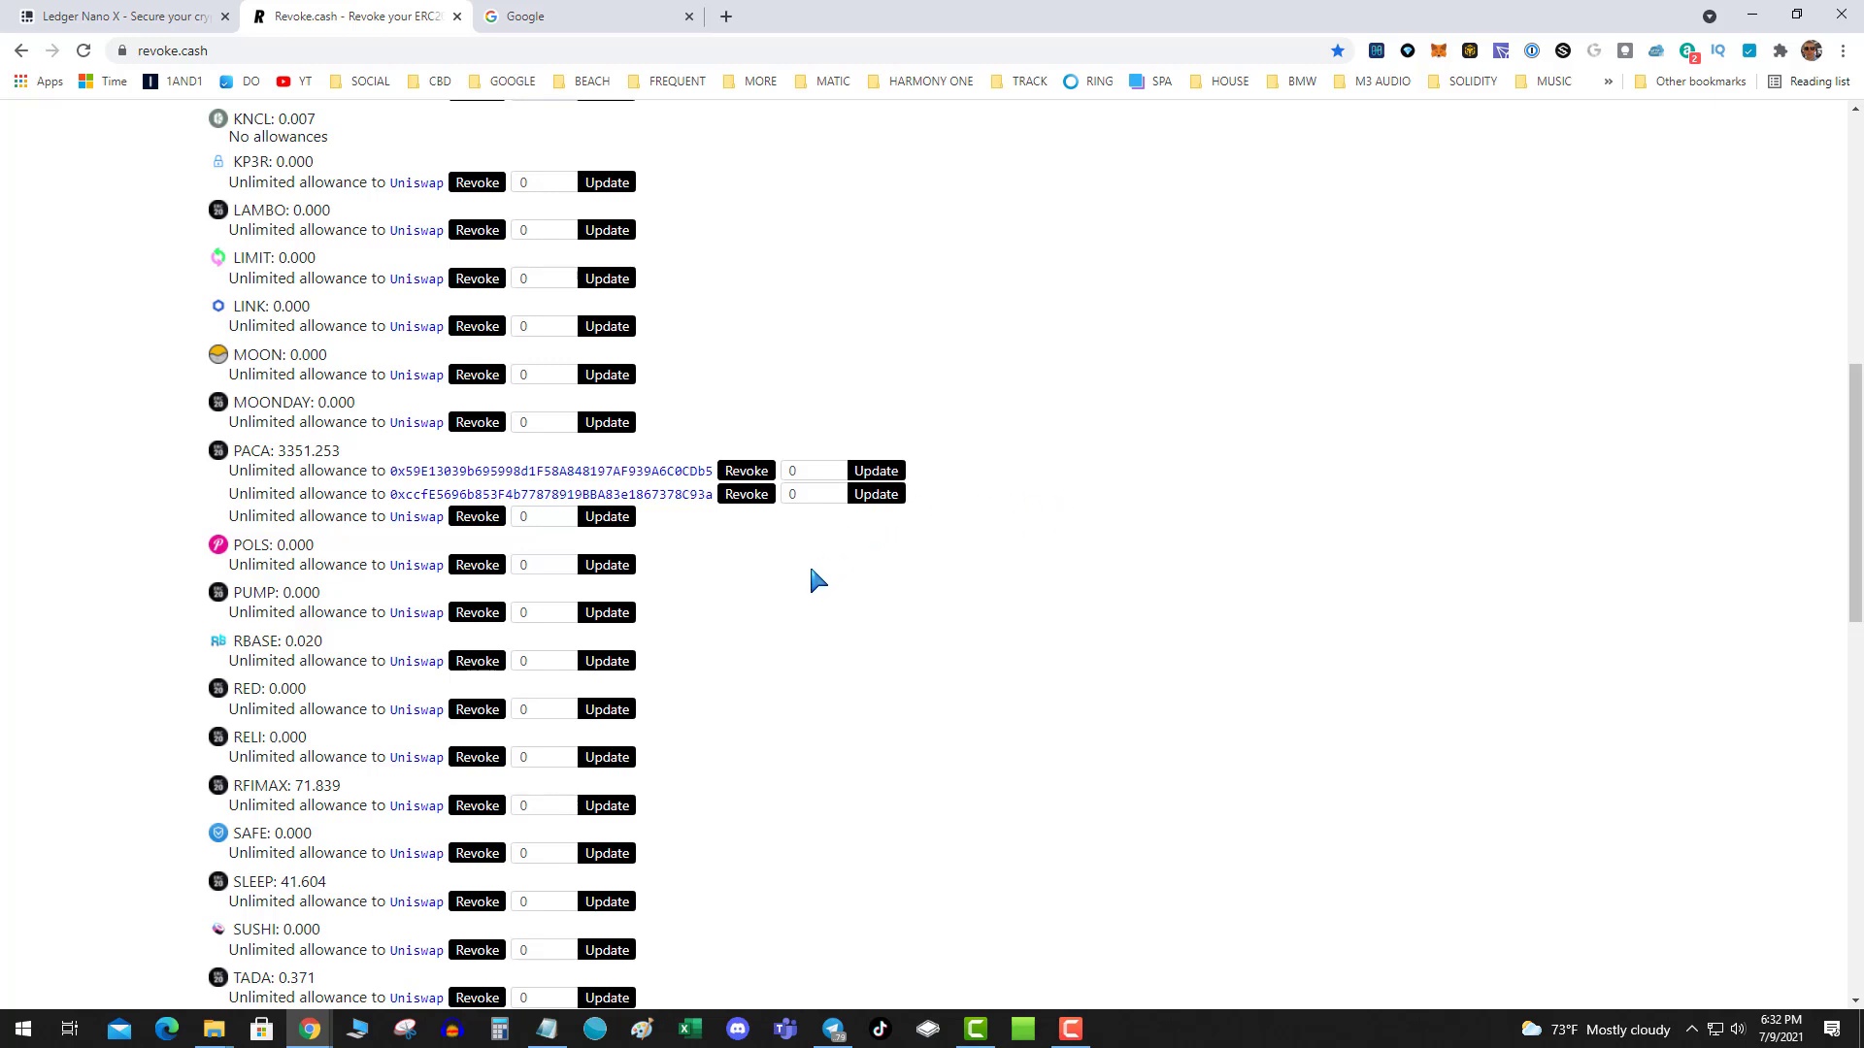
{"action": "scroll", "coordinate": [815, 580], "scroll_direction": "down", "scroll_amount": 6}
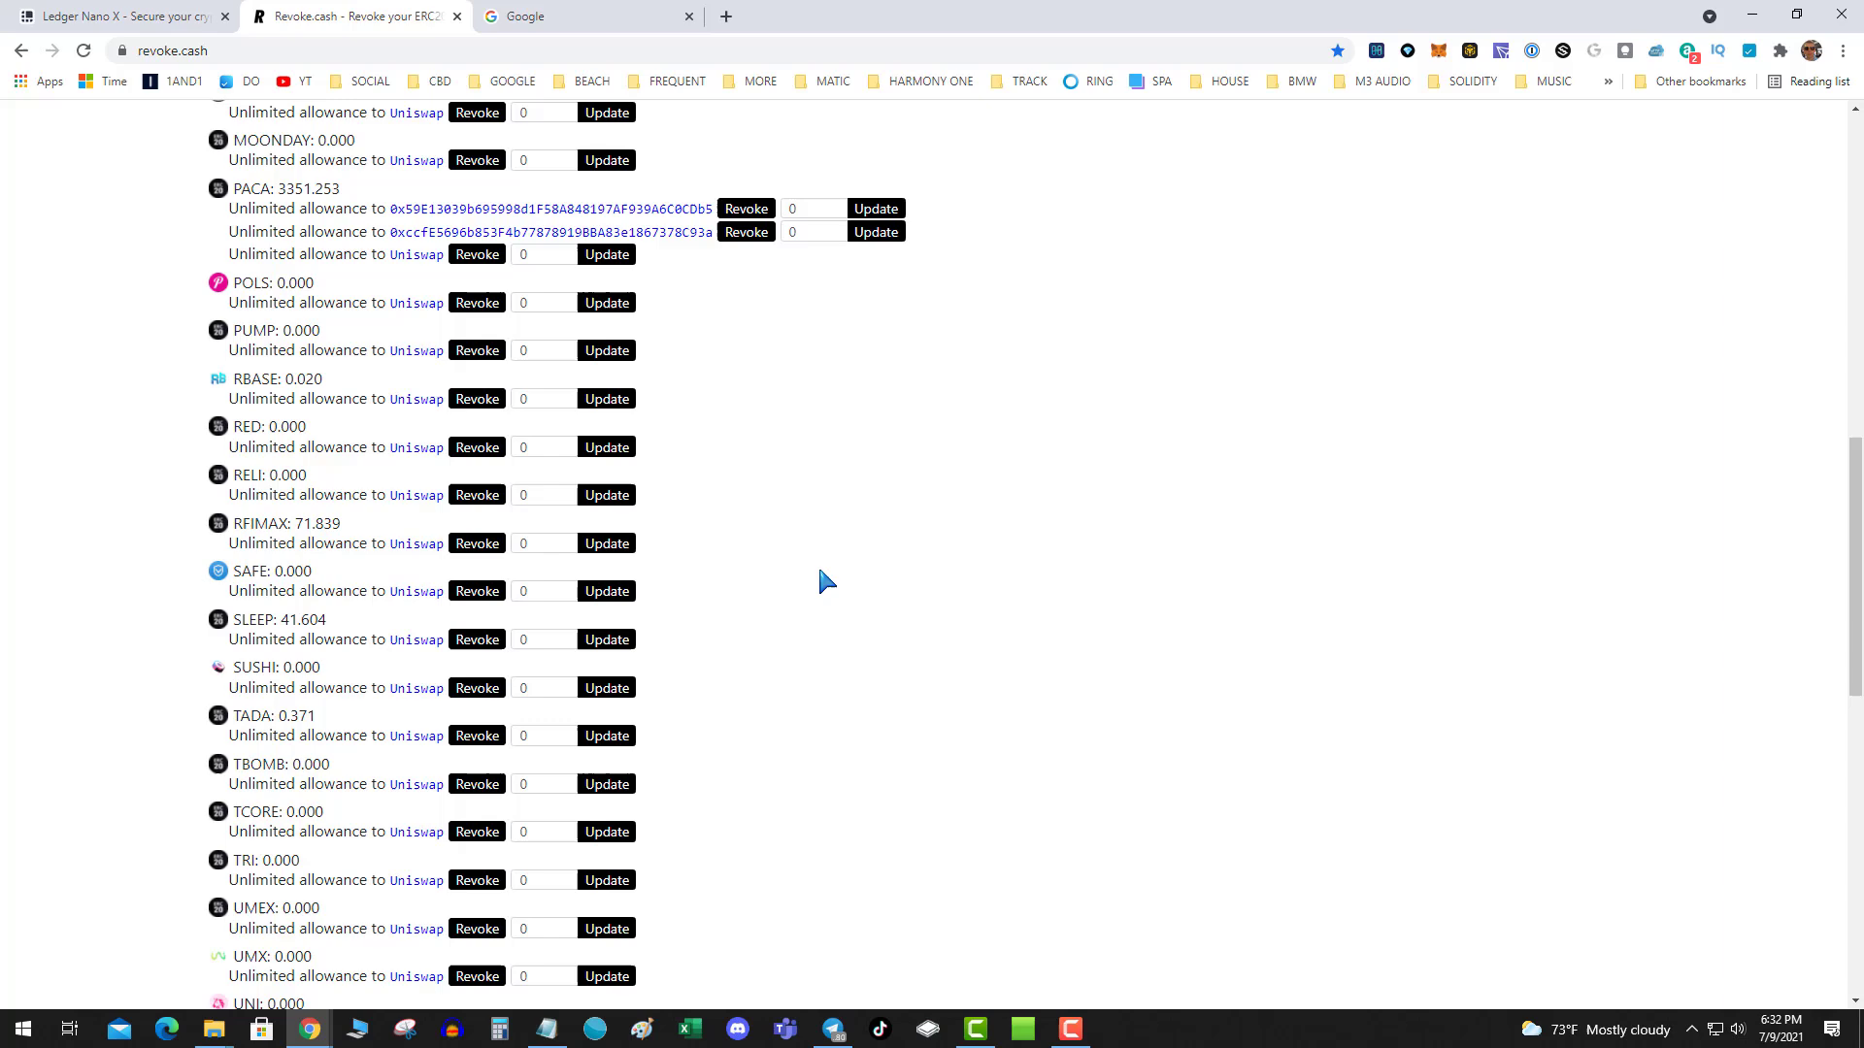
{"action": "scroll", "coordinate": [823, 580], "scroll_direction": "down", "scroll_amount": 2}
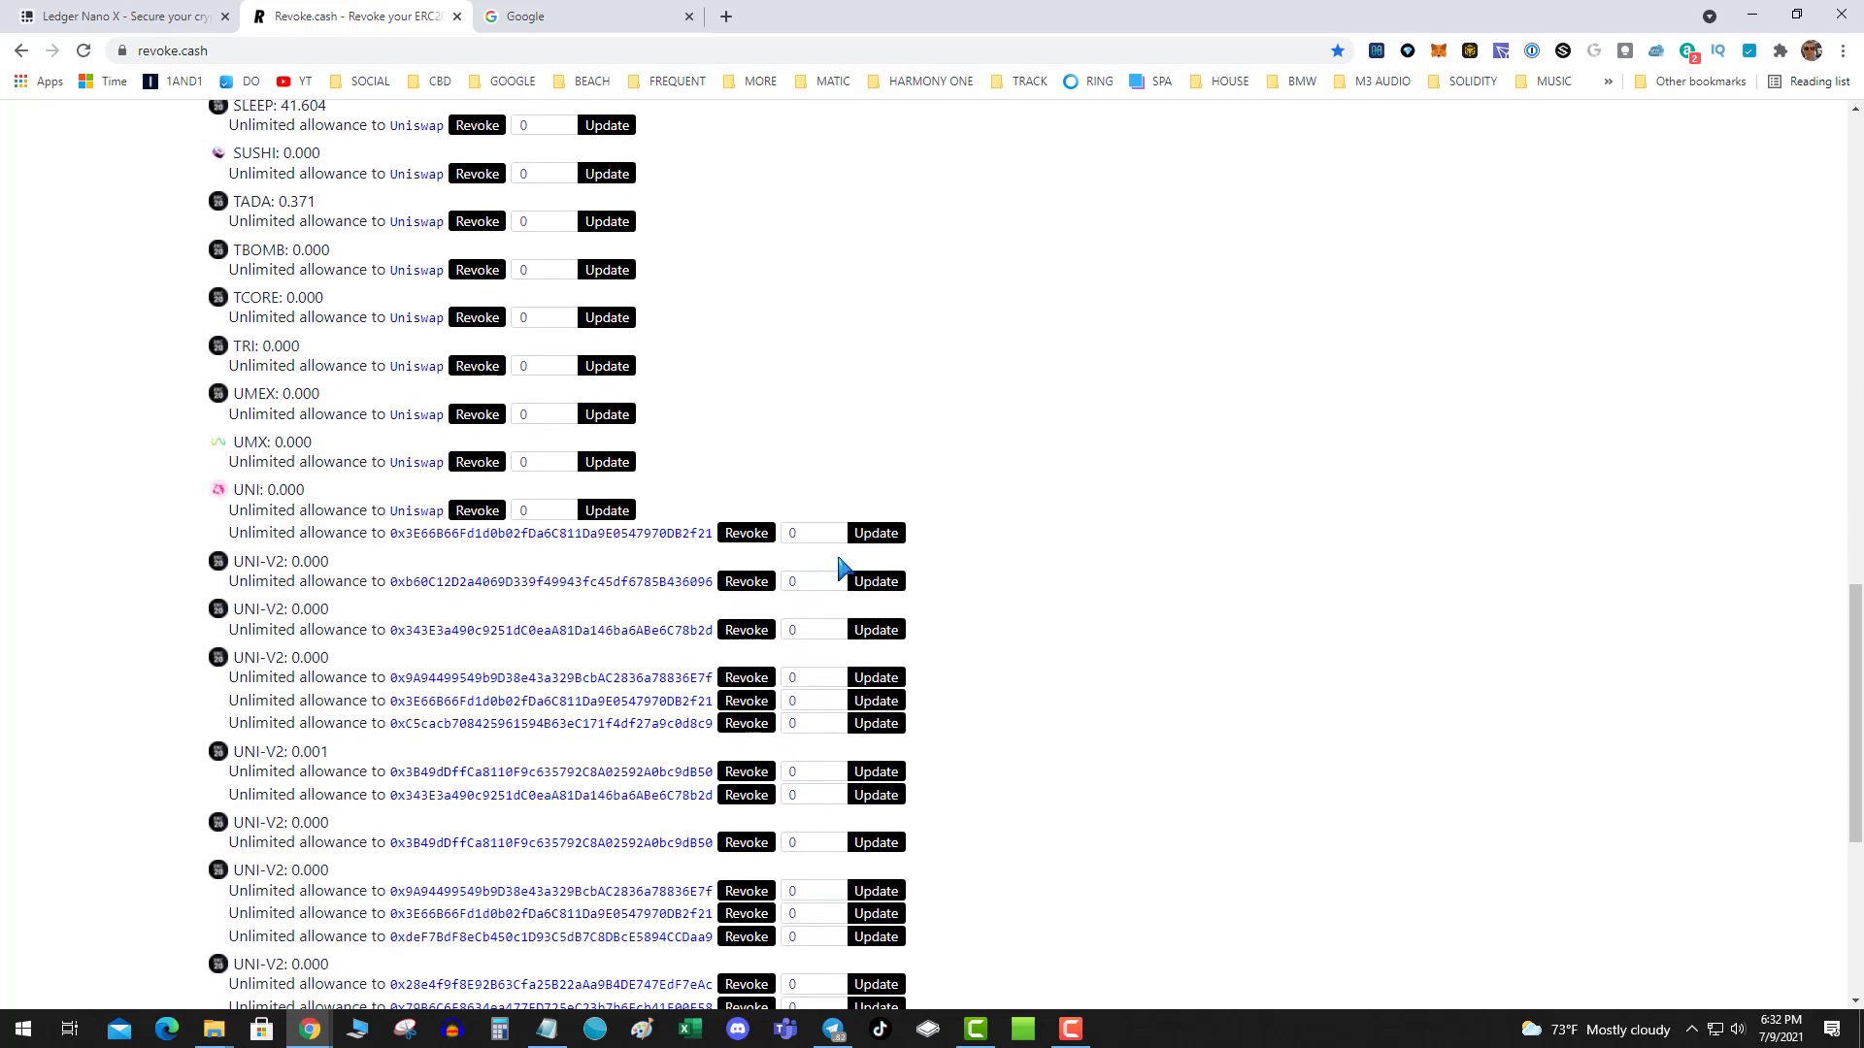
{"action": "scroll", "coordinate": [835, 563], "scroll_direction": "down", "scroll_amount": 1}
{"action": "scroll", "coordinate": [864, 548], "scroll_direction": "down", "scroll_amount": 2}
{"action": "scroll", "coordinate": [864, 552], "scroll_direction": "down", "scroll_amount": 1}
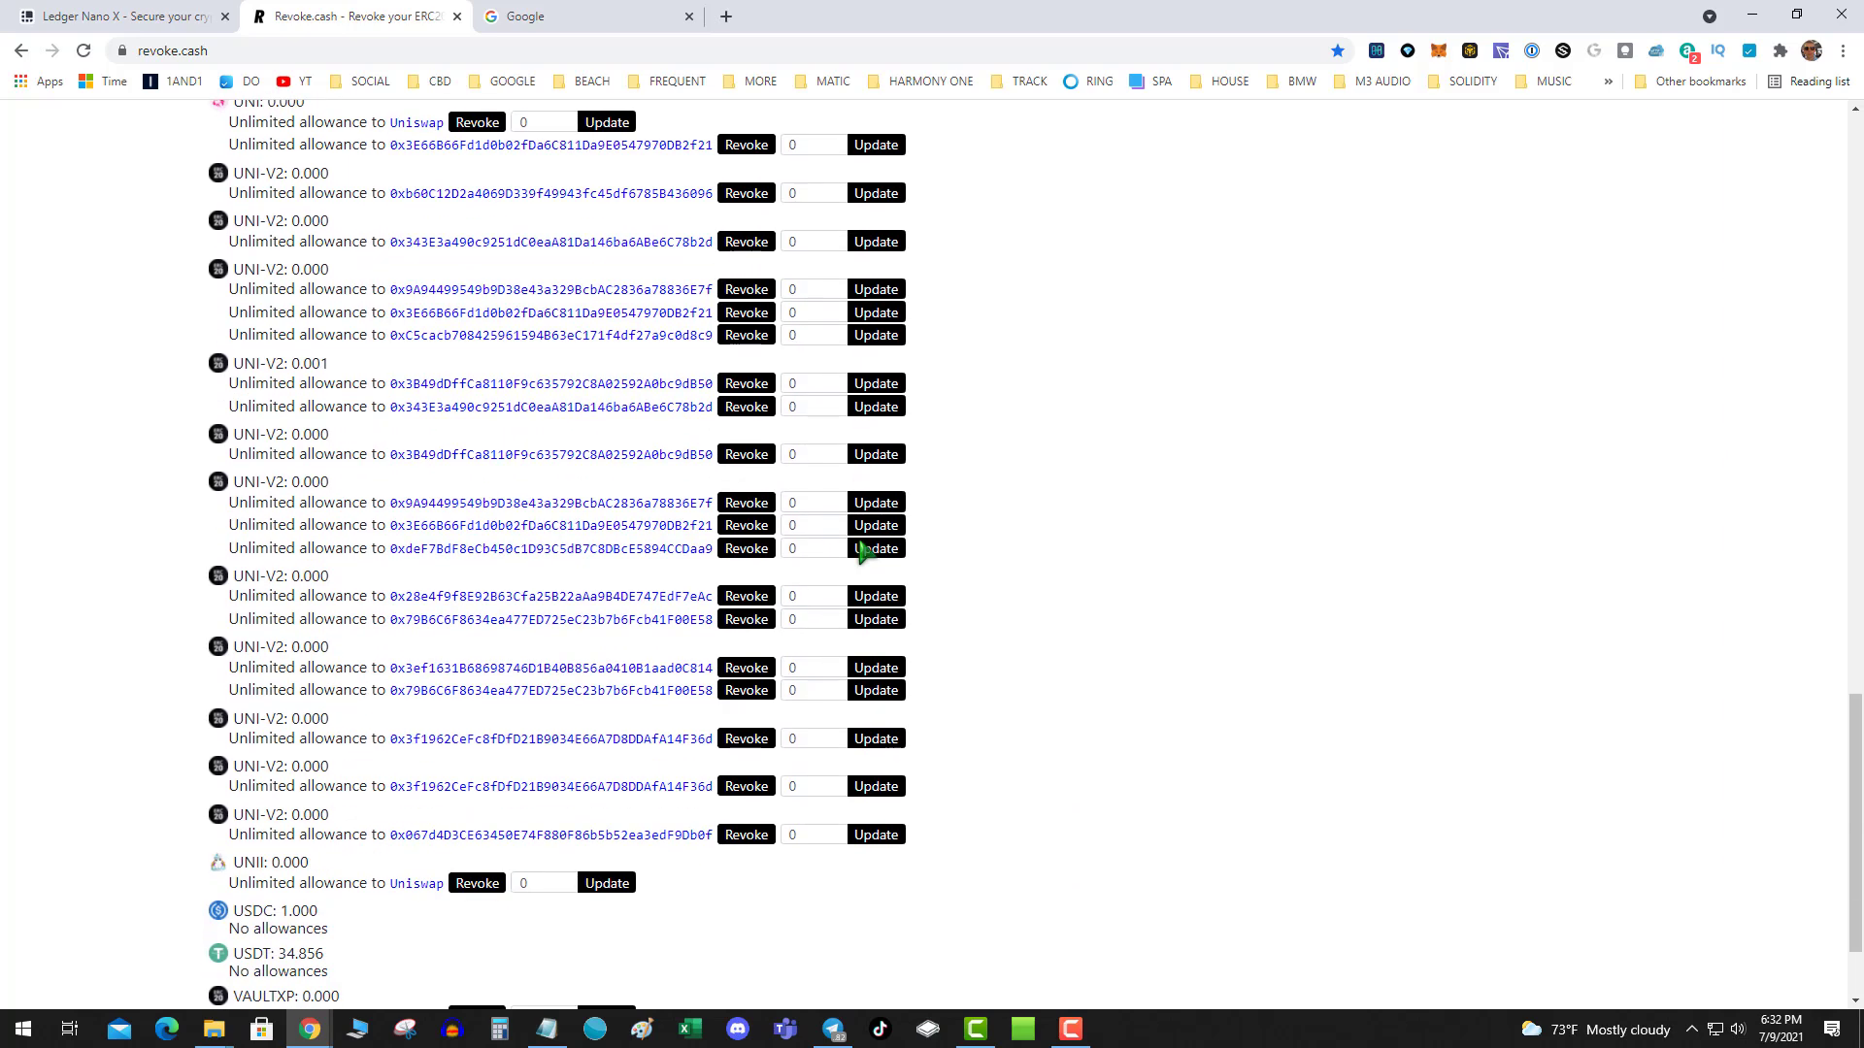
{"action": "scroll", "coordinate": [1039, 652], "scroll_direction": "down", "scroll_amount": 2}
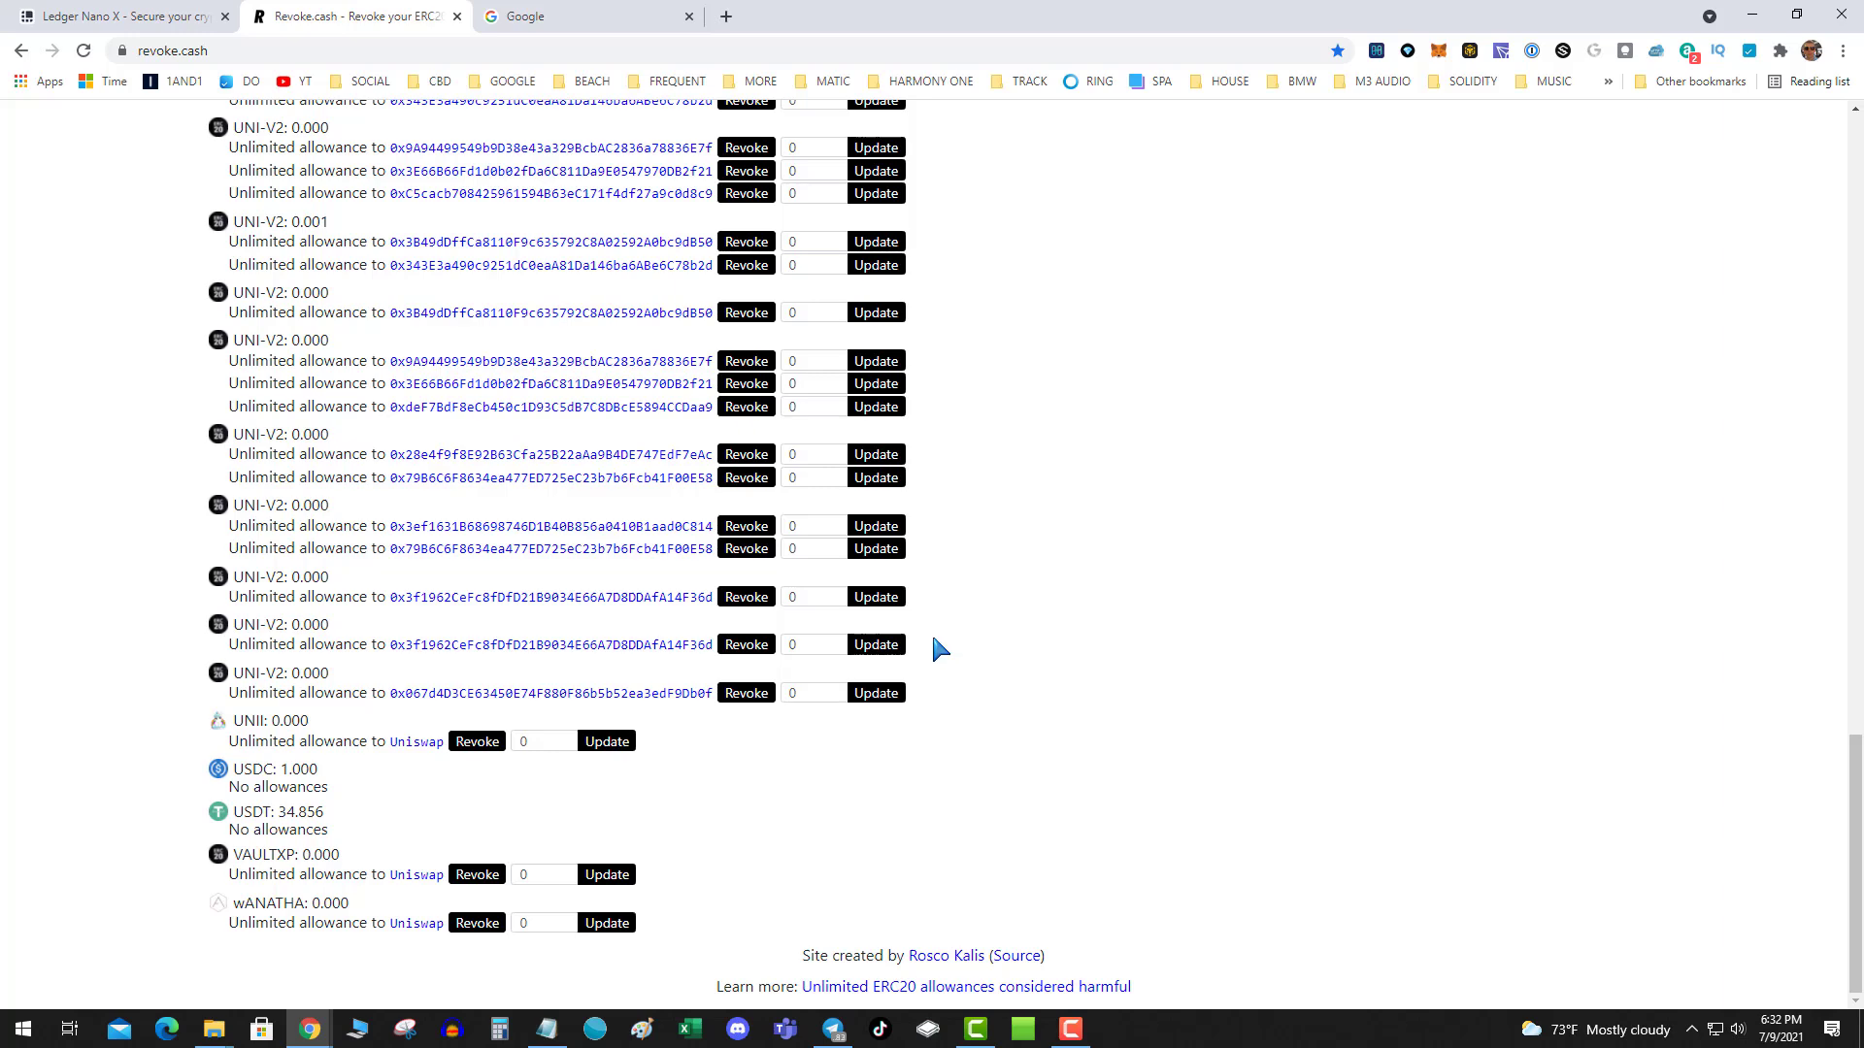
{"action": "scroll", "coordinate": [940, 648], "scroll_direction": "up", "scroll_amount": 10}
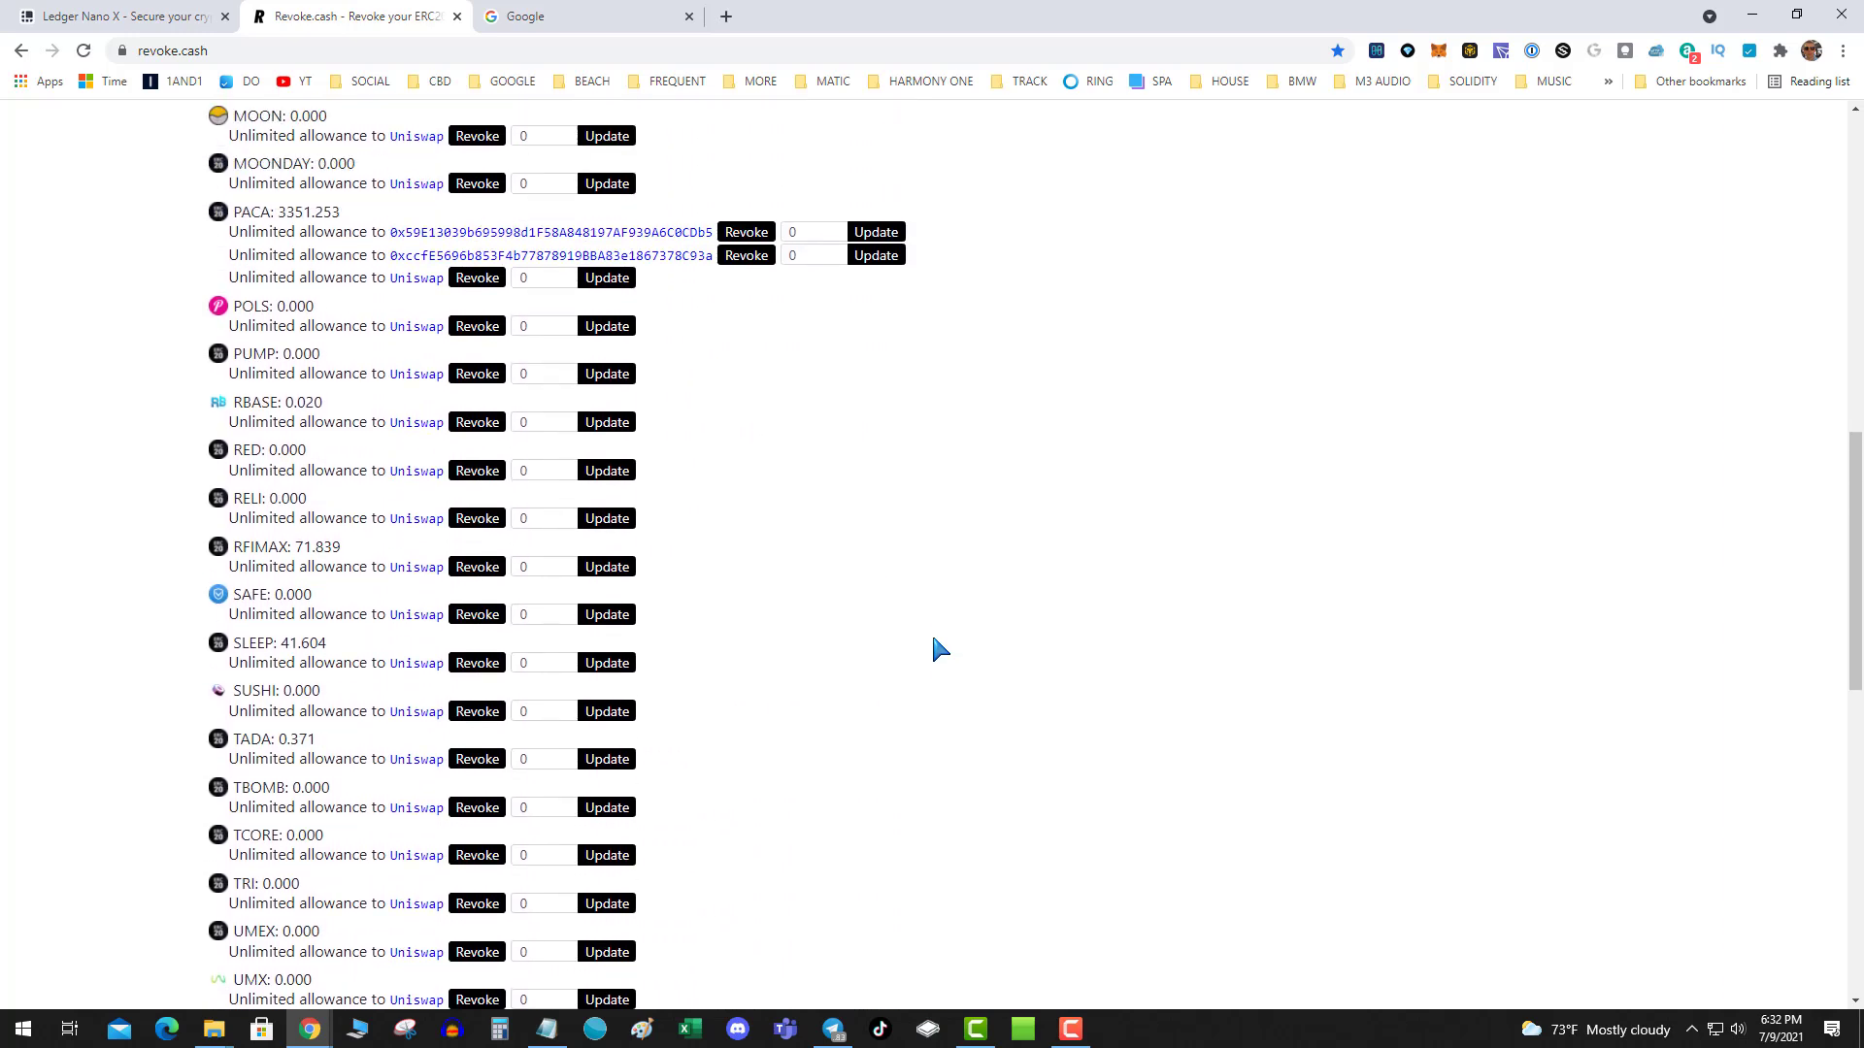
{"action": "scroll", "coordinate": [940, 648], "scroll_direction": "up", "scroll_amount": 6}
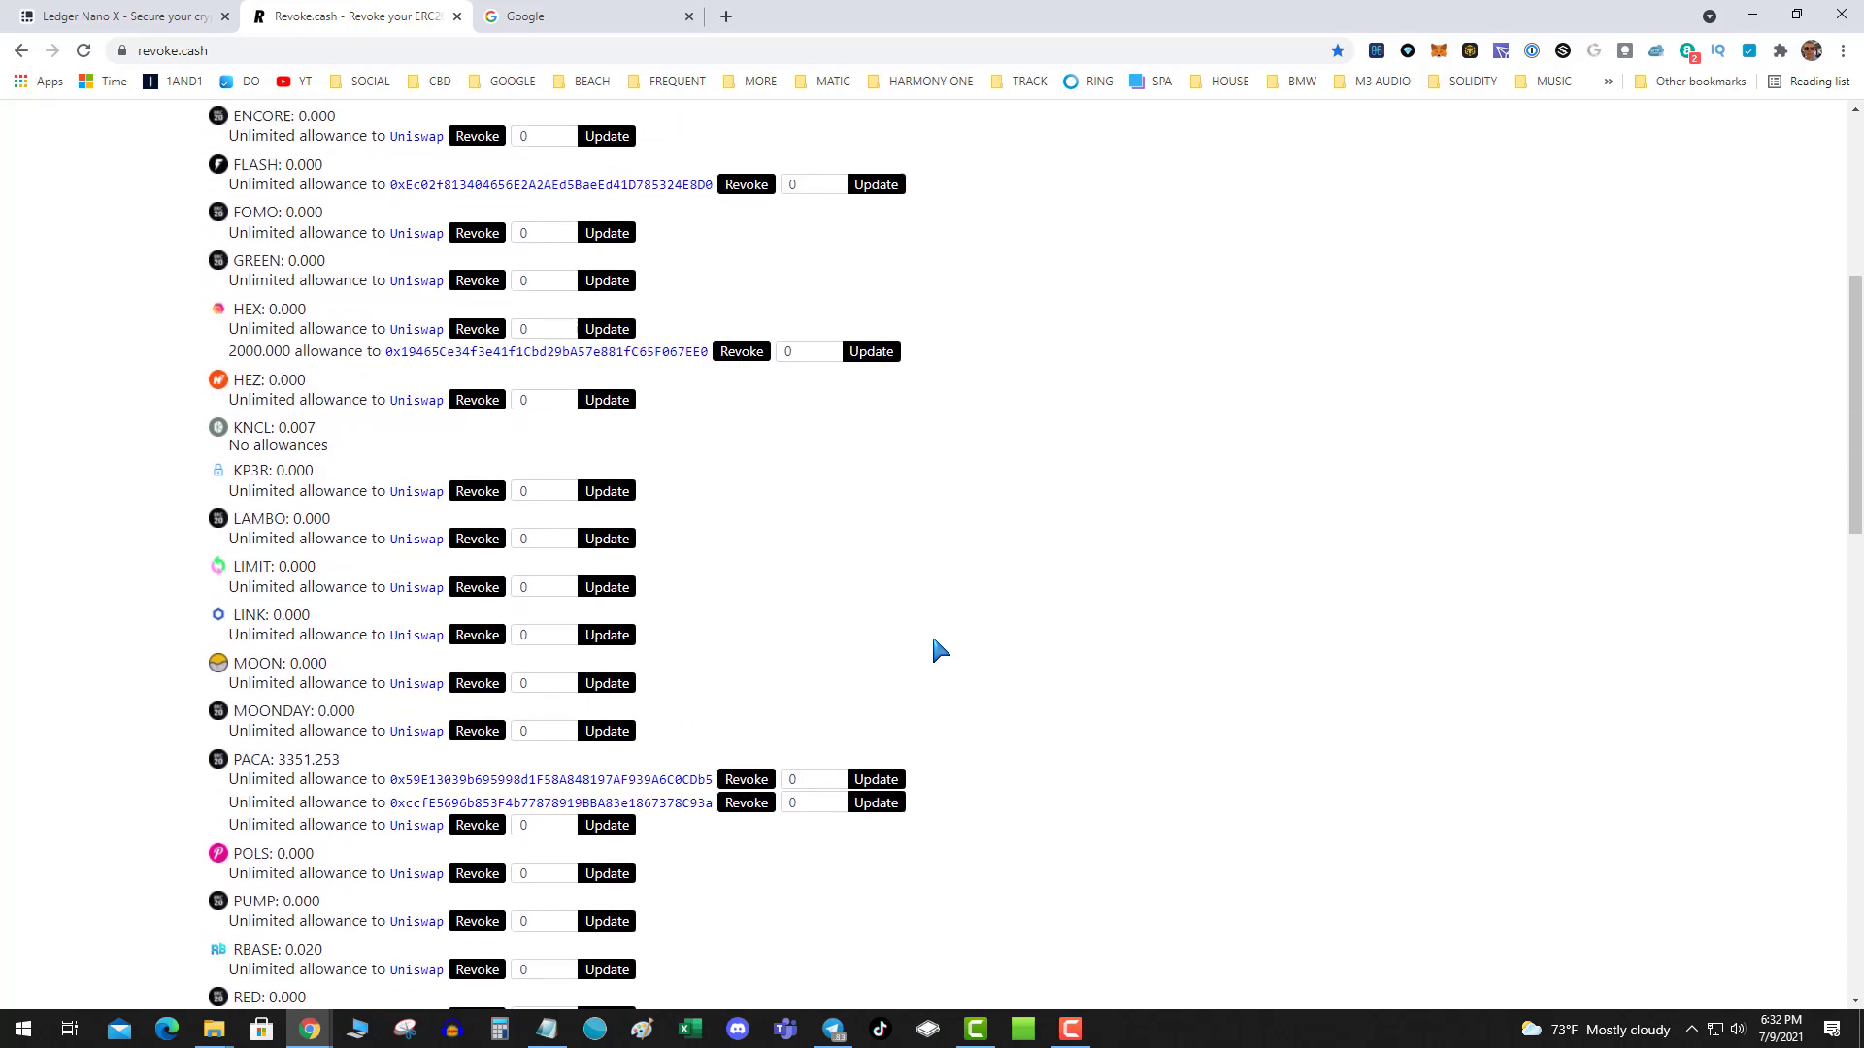
{"action": "scroll", "coordinate": [940, 649], "scroll_direction": "up", "scroll_amount": 2}
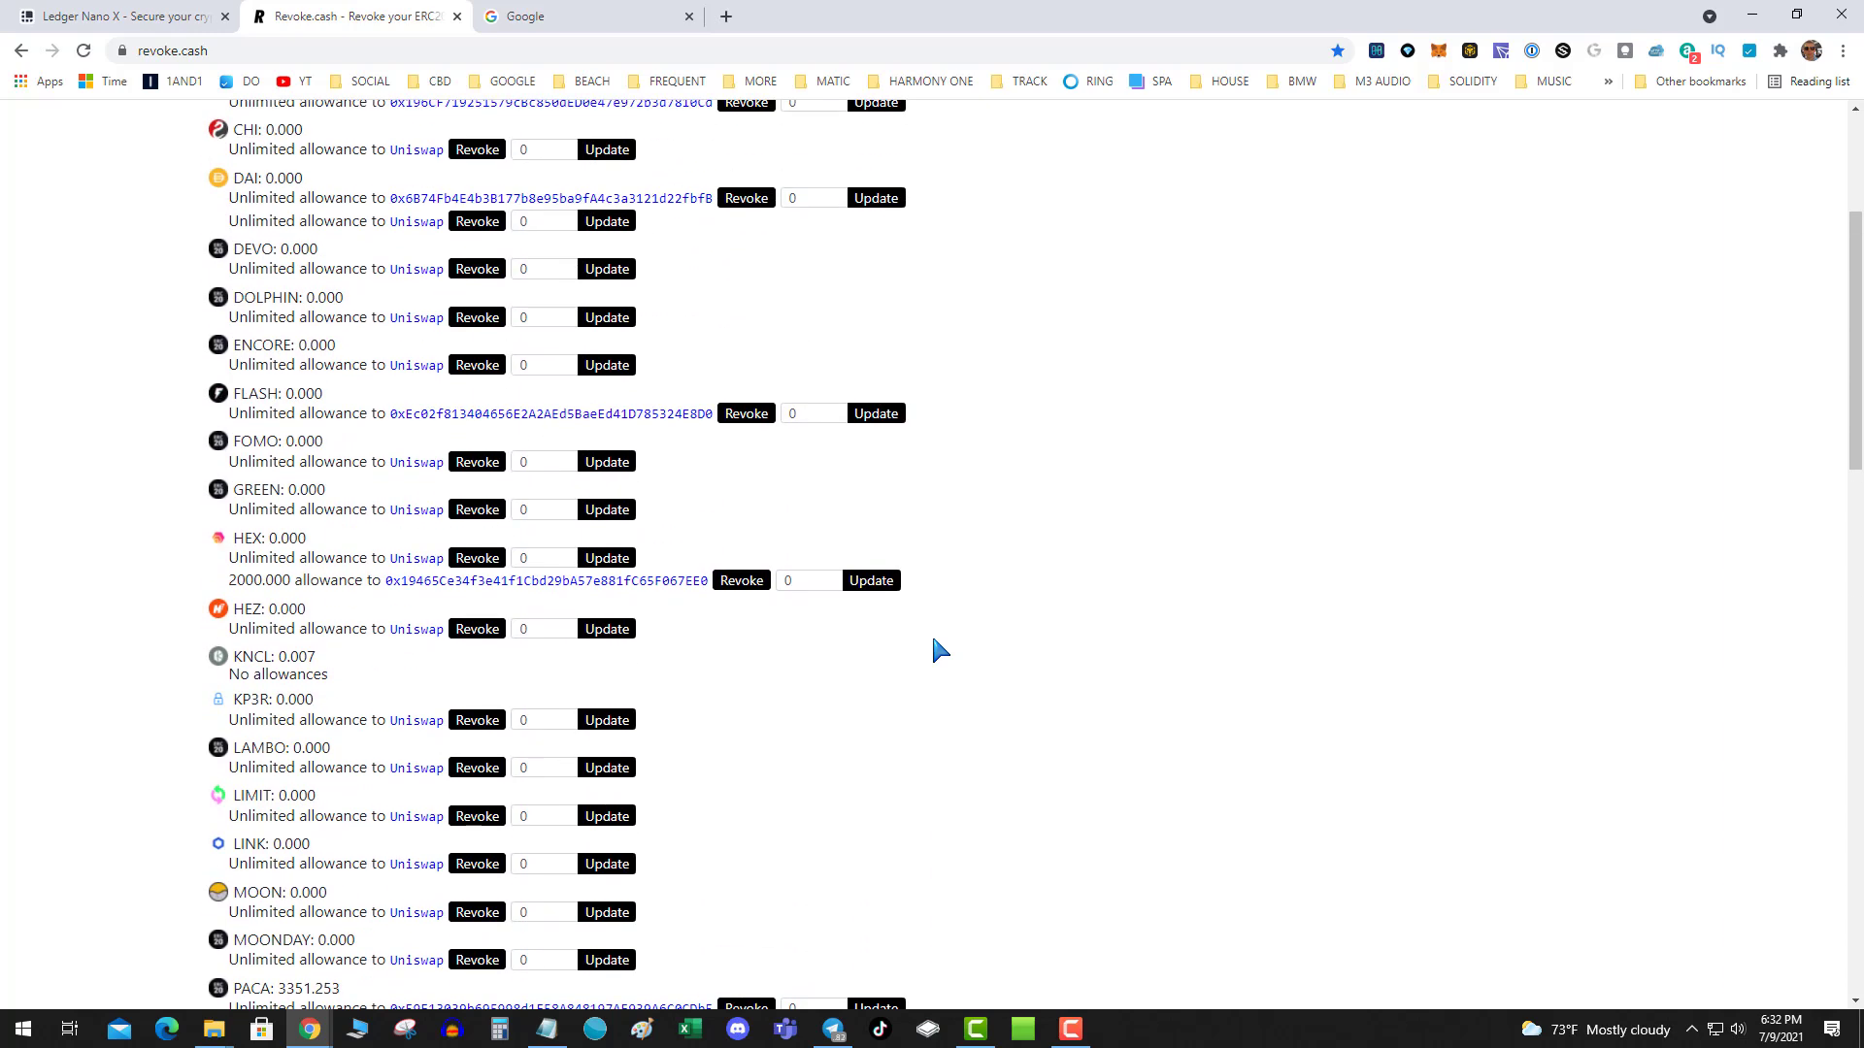
{"action": "scroll", "coordinate": [940, 649], "scroll_direction": "up", "scroll_amount": 3}
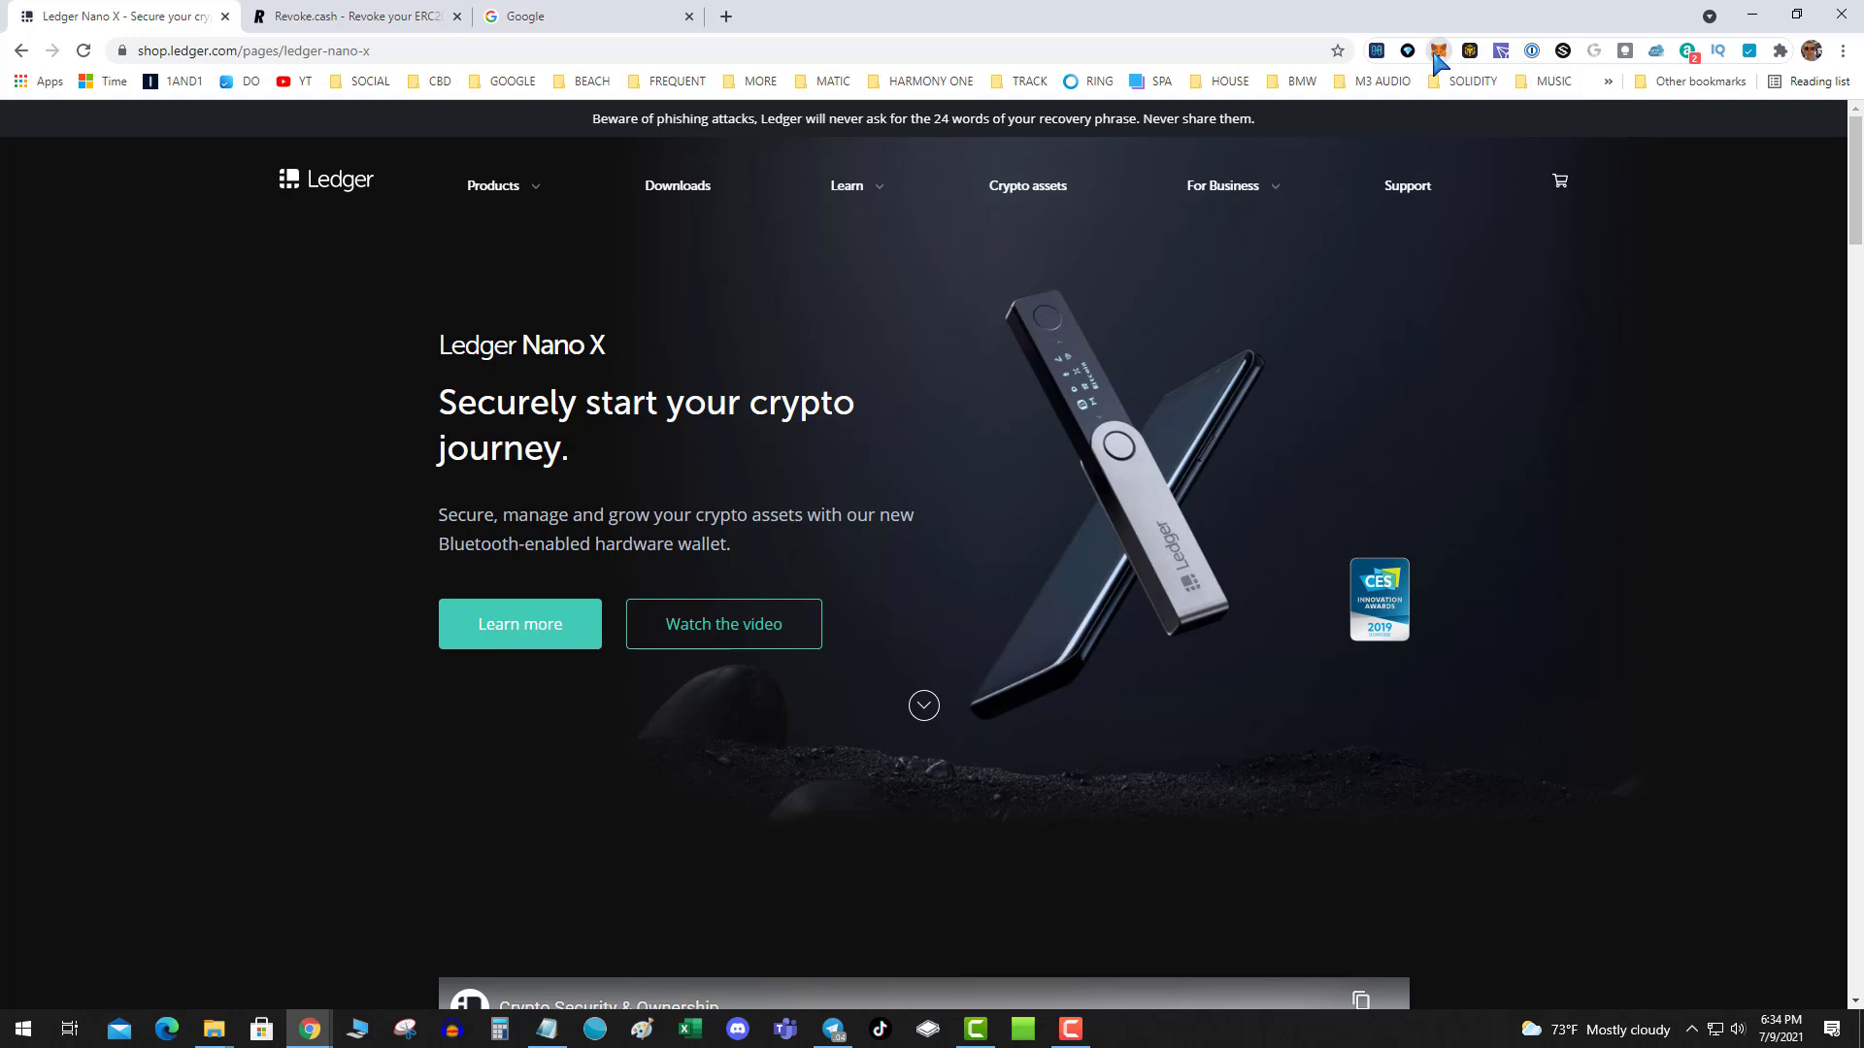
- Open and close the MetaMask popup, leaving it open on the 0.0434 ETH account
{"action": "left_click", "coordinate": [1436, 58]}
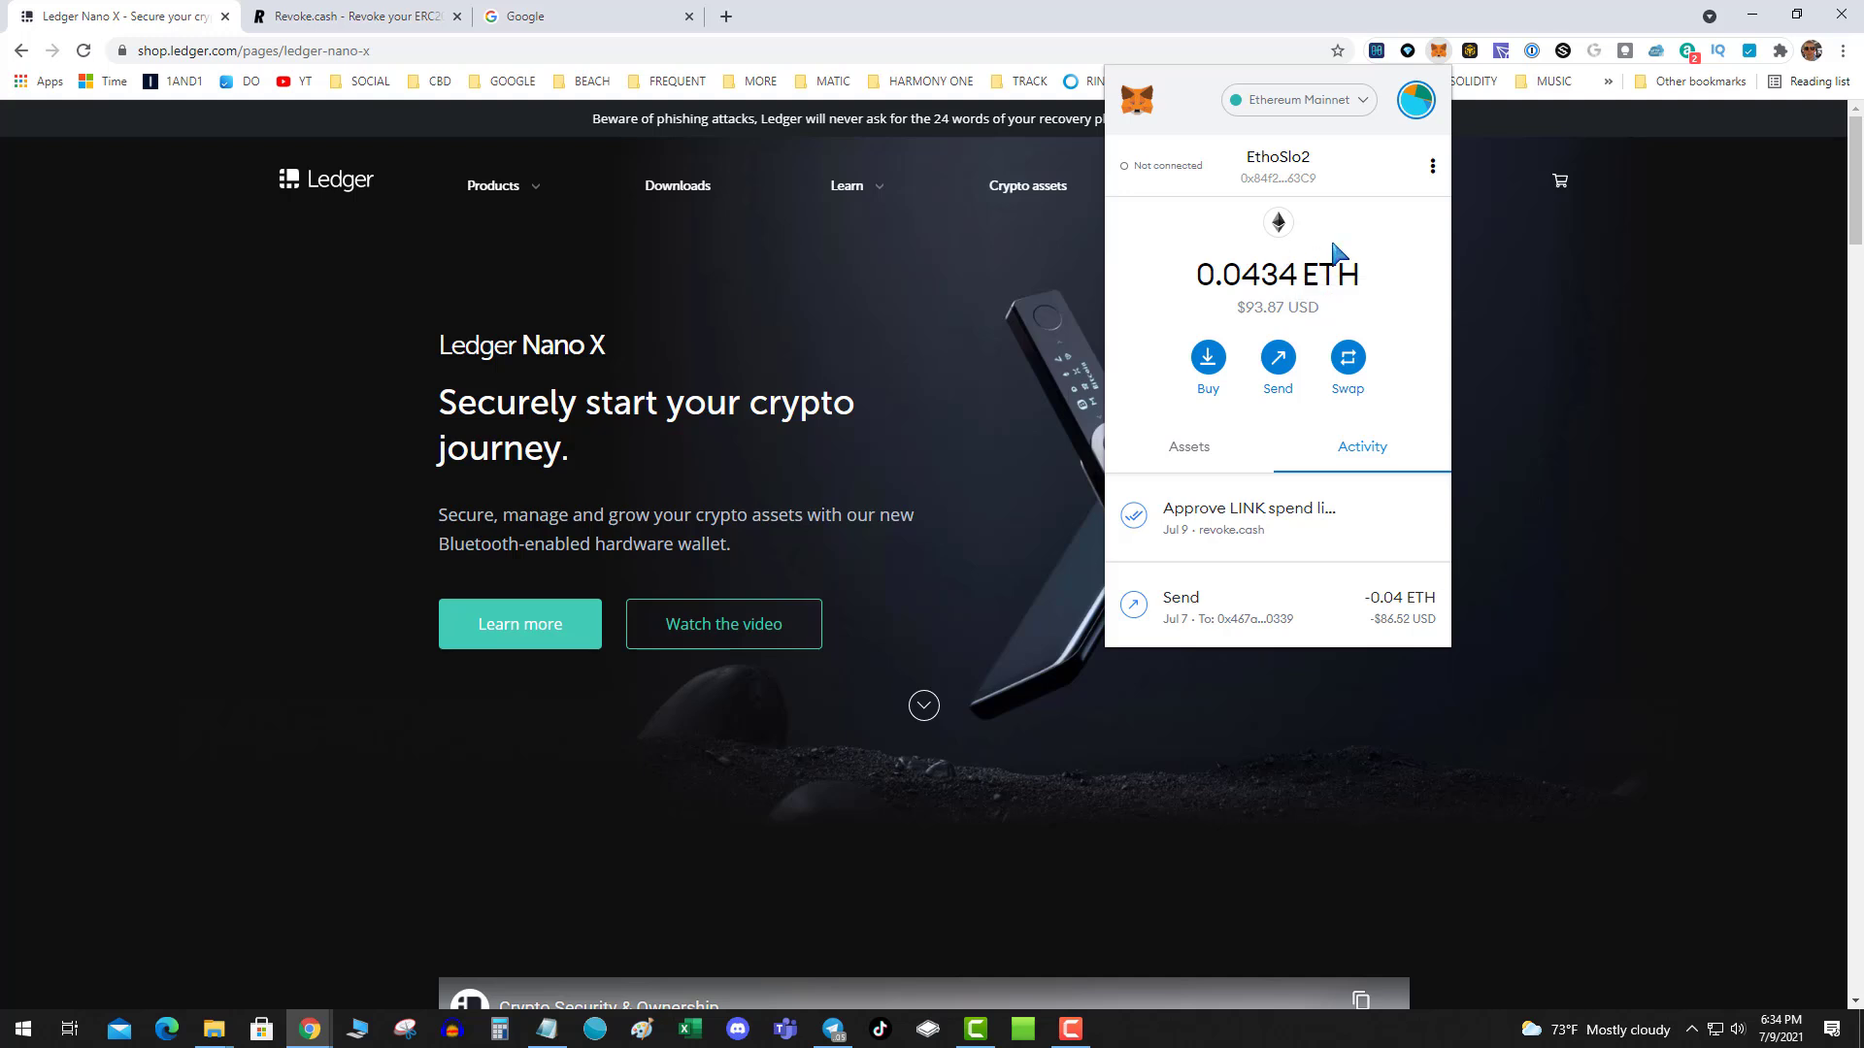
{"action": "left_click", "coordinate": [241, 351]}
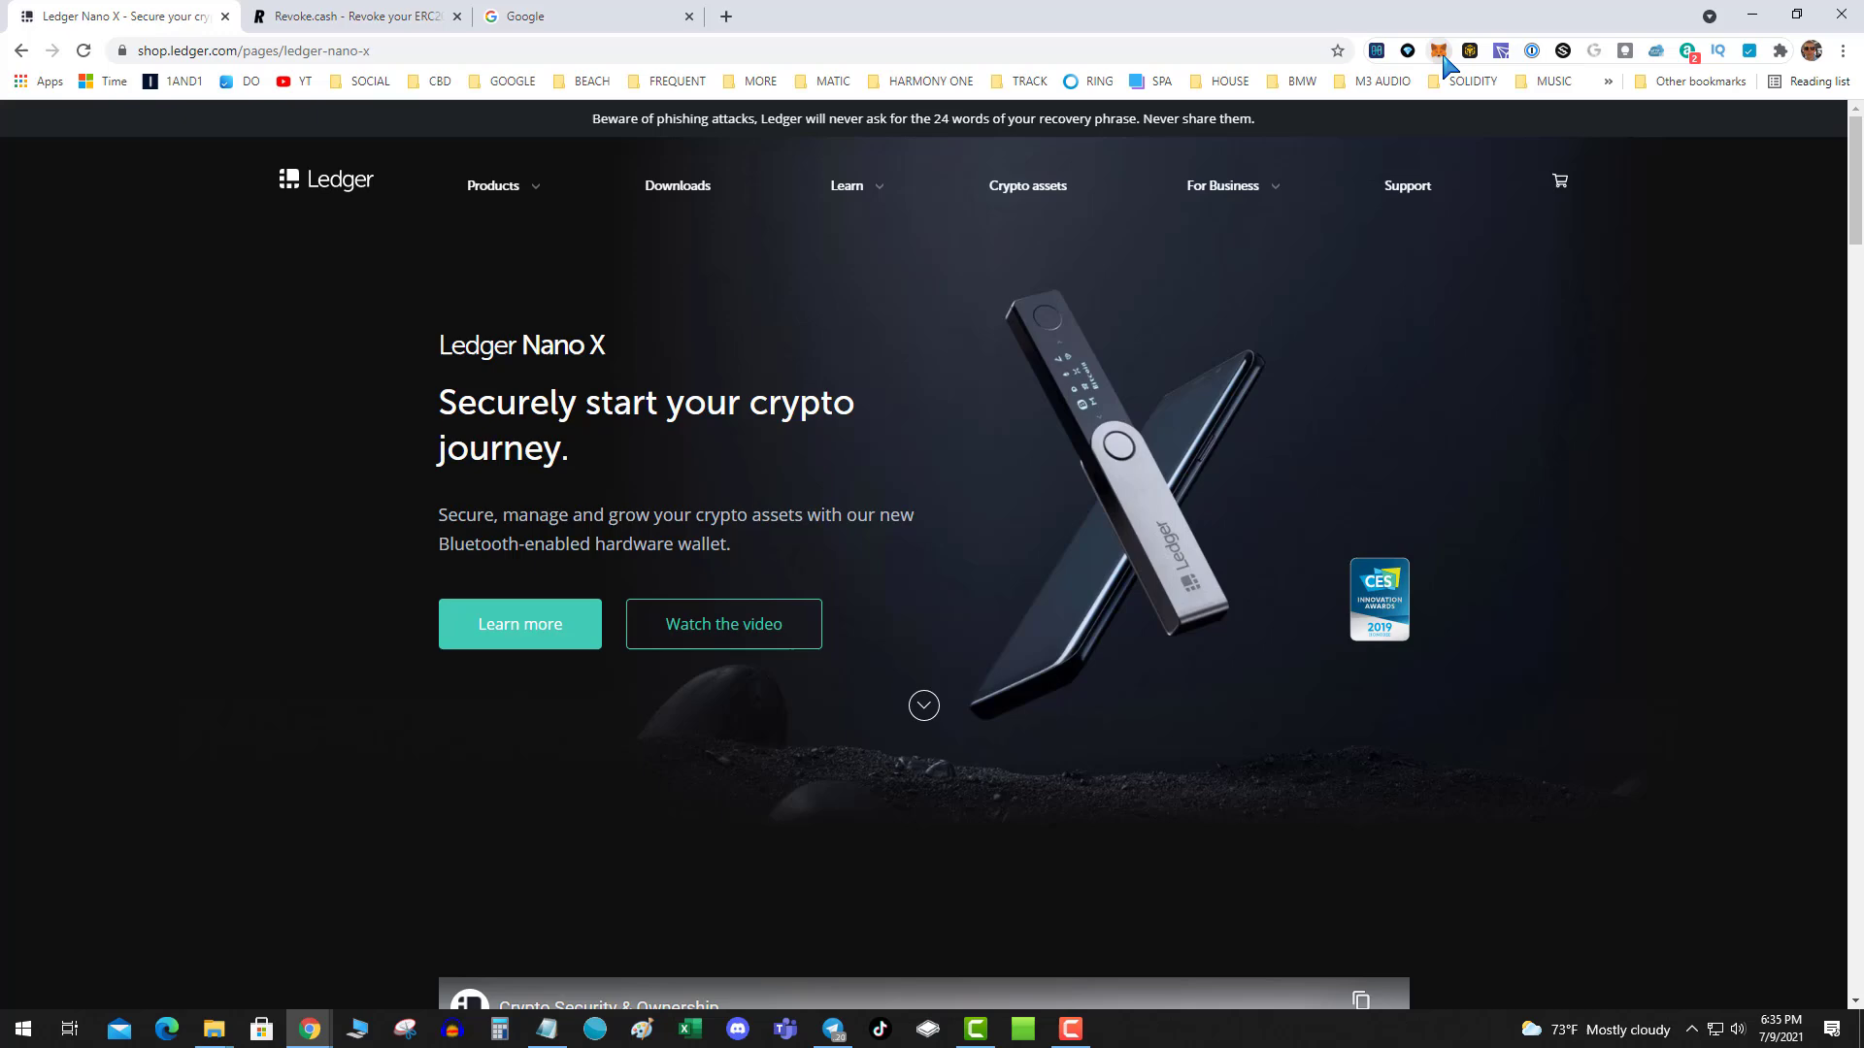
{"action": "left_click", "coordinate": [1441, 54]}
{"action": "left_click", "coordinate": [1568, 181]}
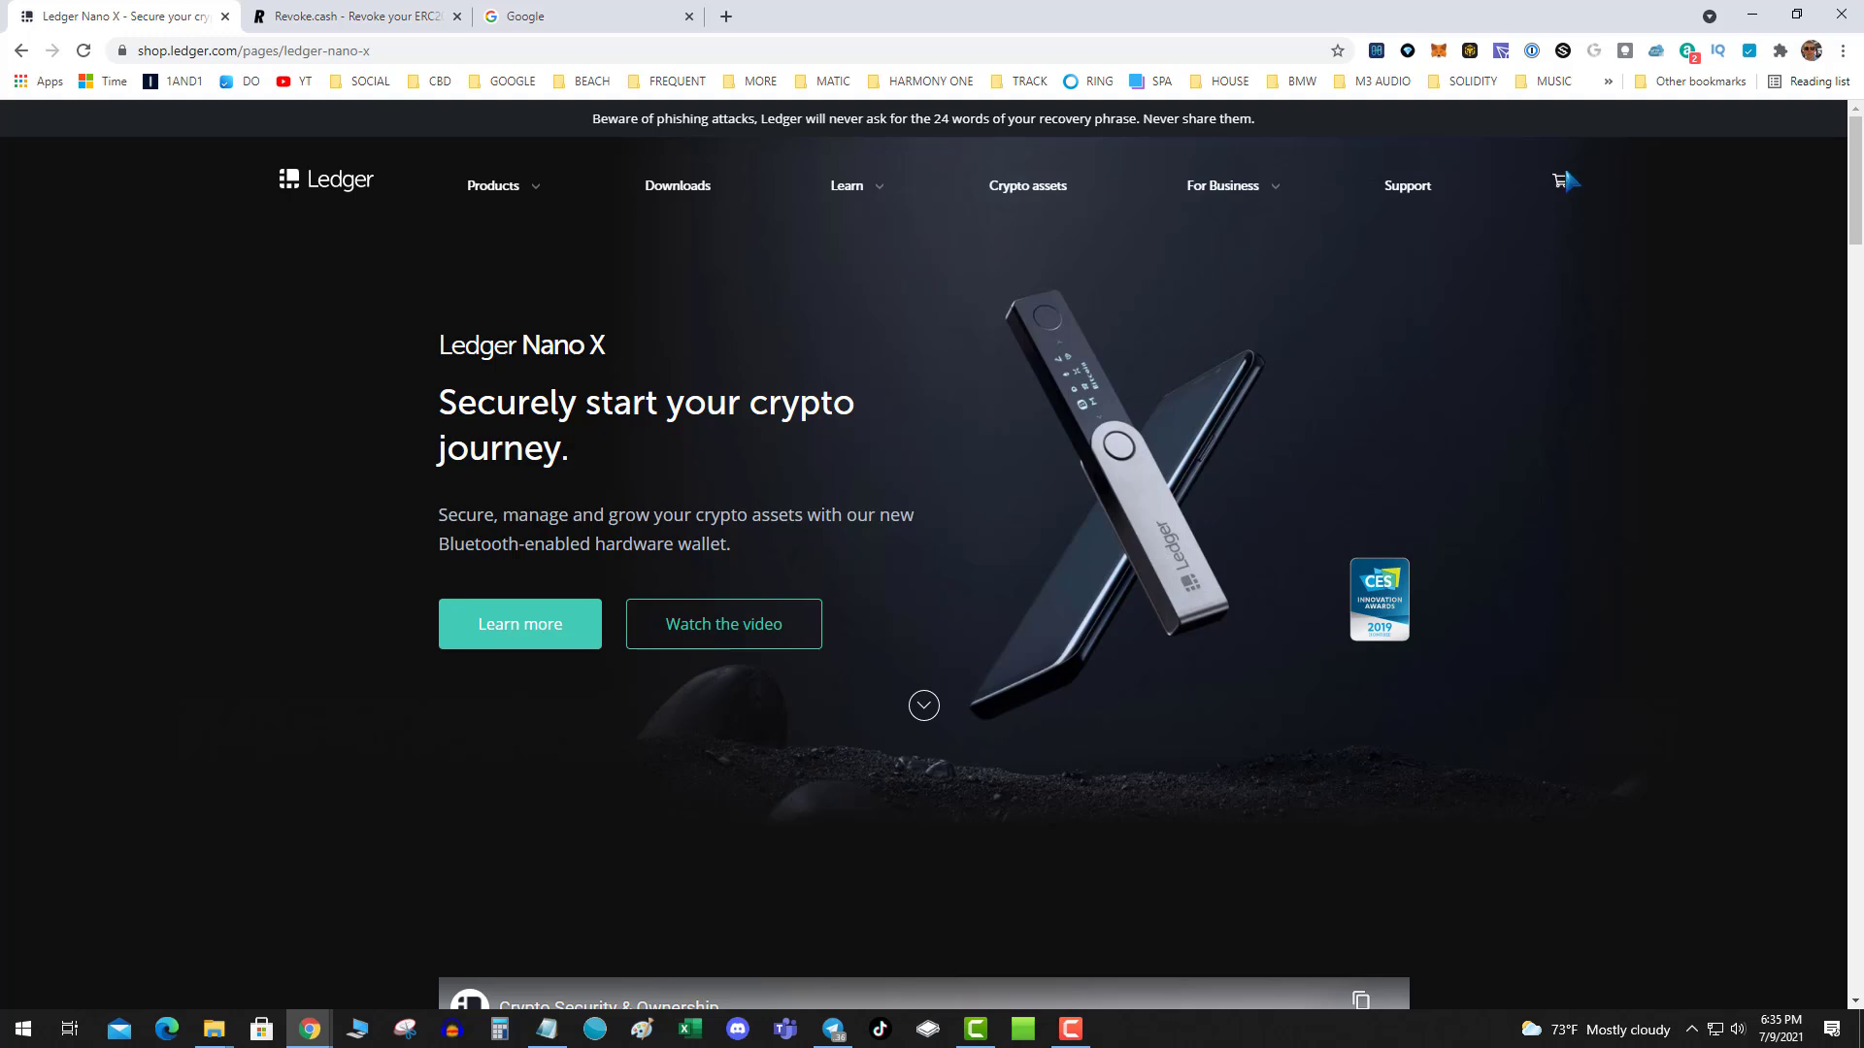
{"action": "left_click", "coordinate": [1439, 53]}
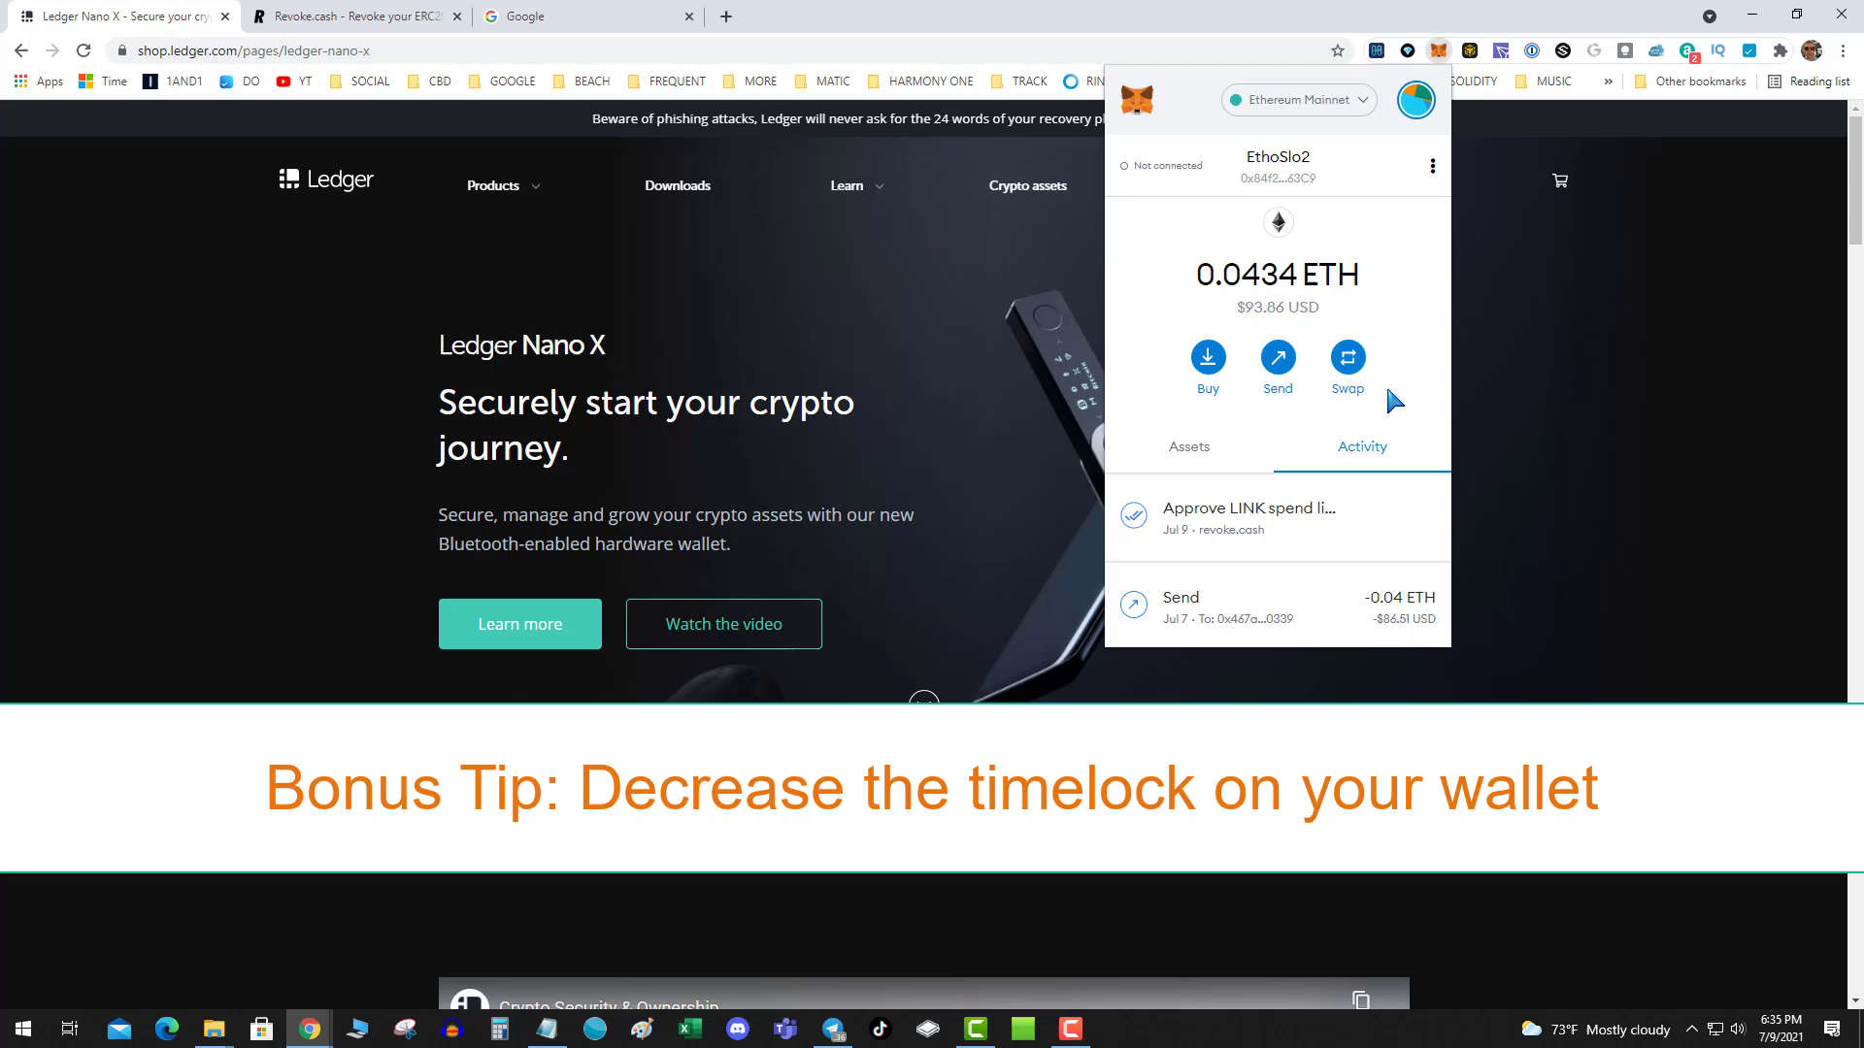
- Enter 1 in the Advanced settings' Auto-Lock Timer field, save it, and return to the settings list
{"action": "left_click", "coordinate": [1416, 101]}
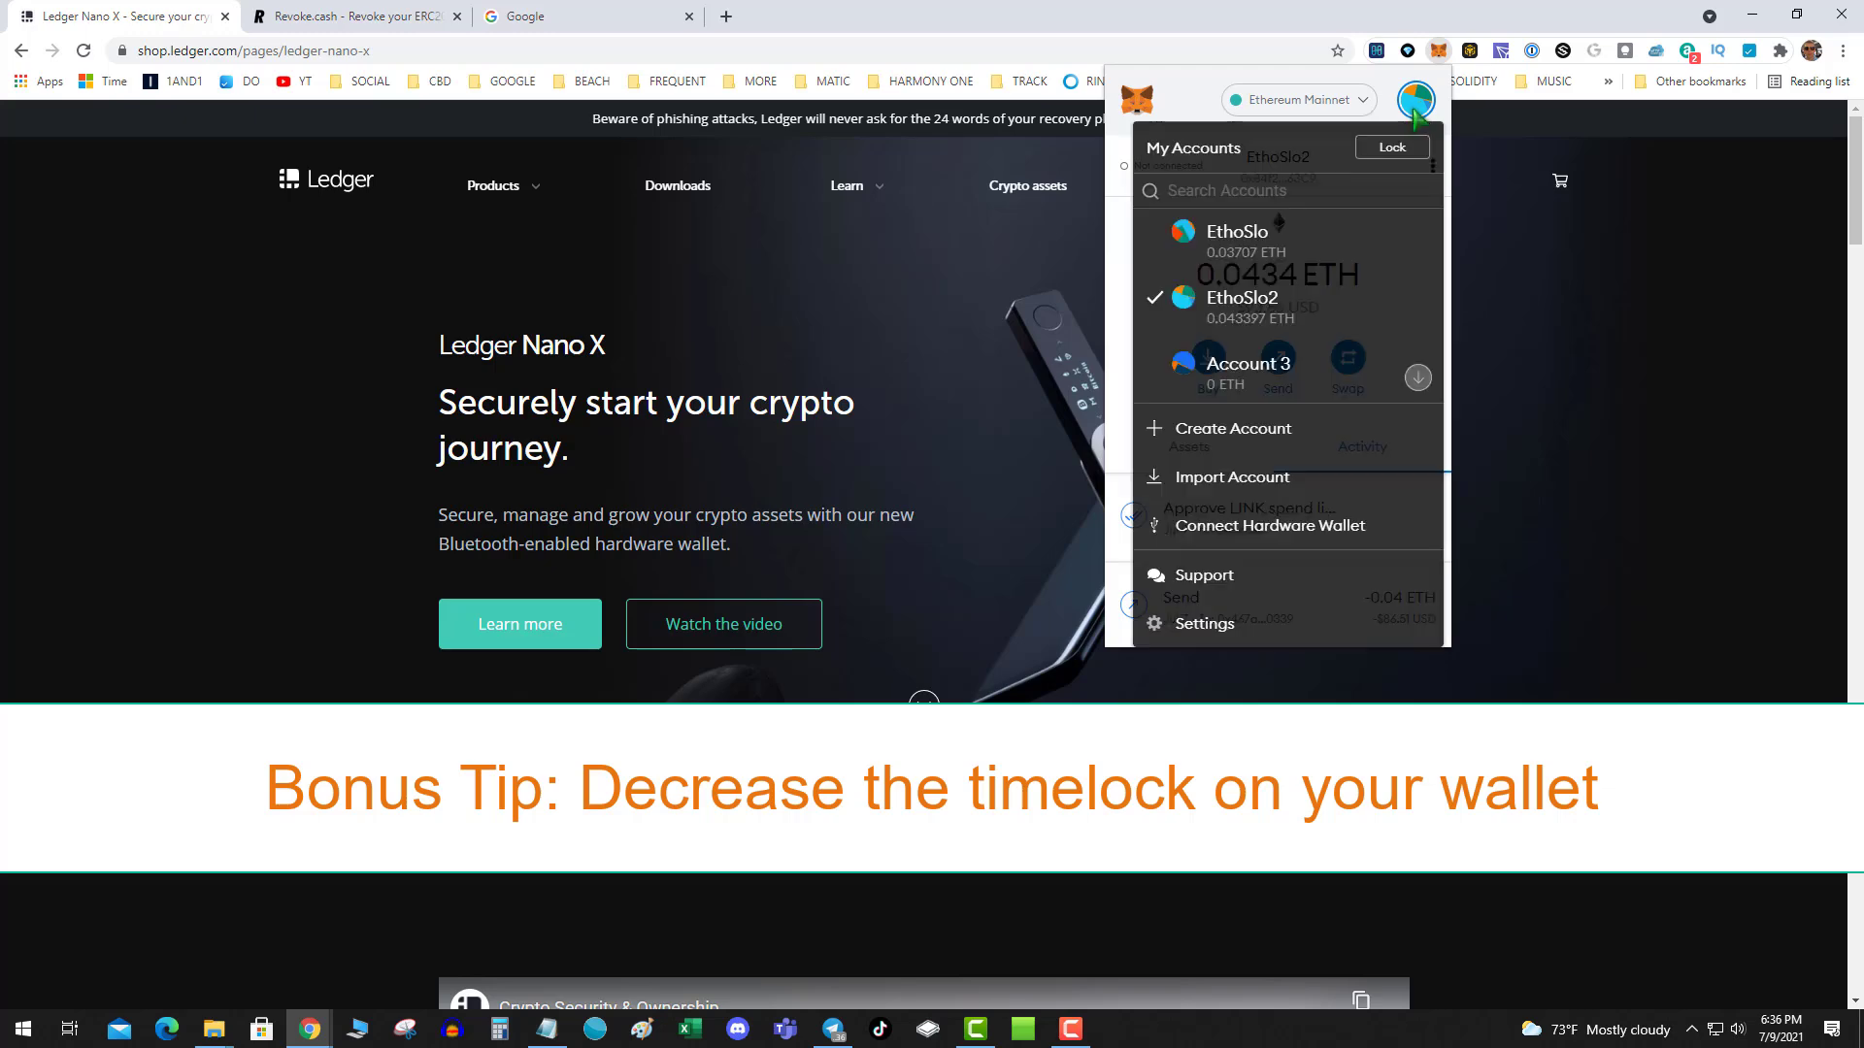
{"action": "left_click", "coordinate": [1204, 623]}
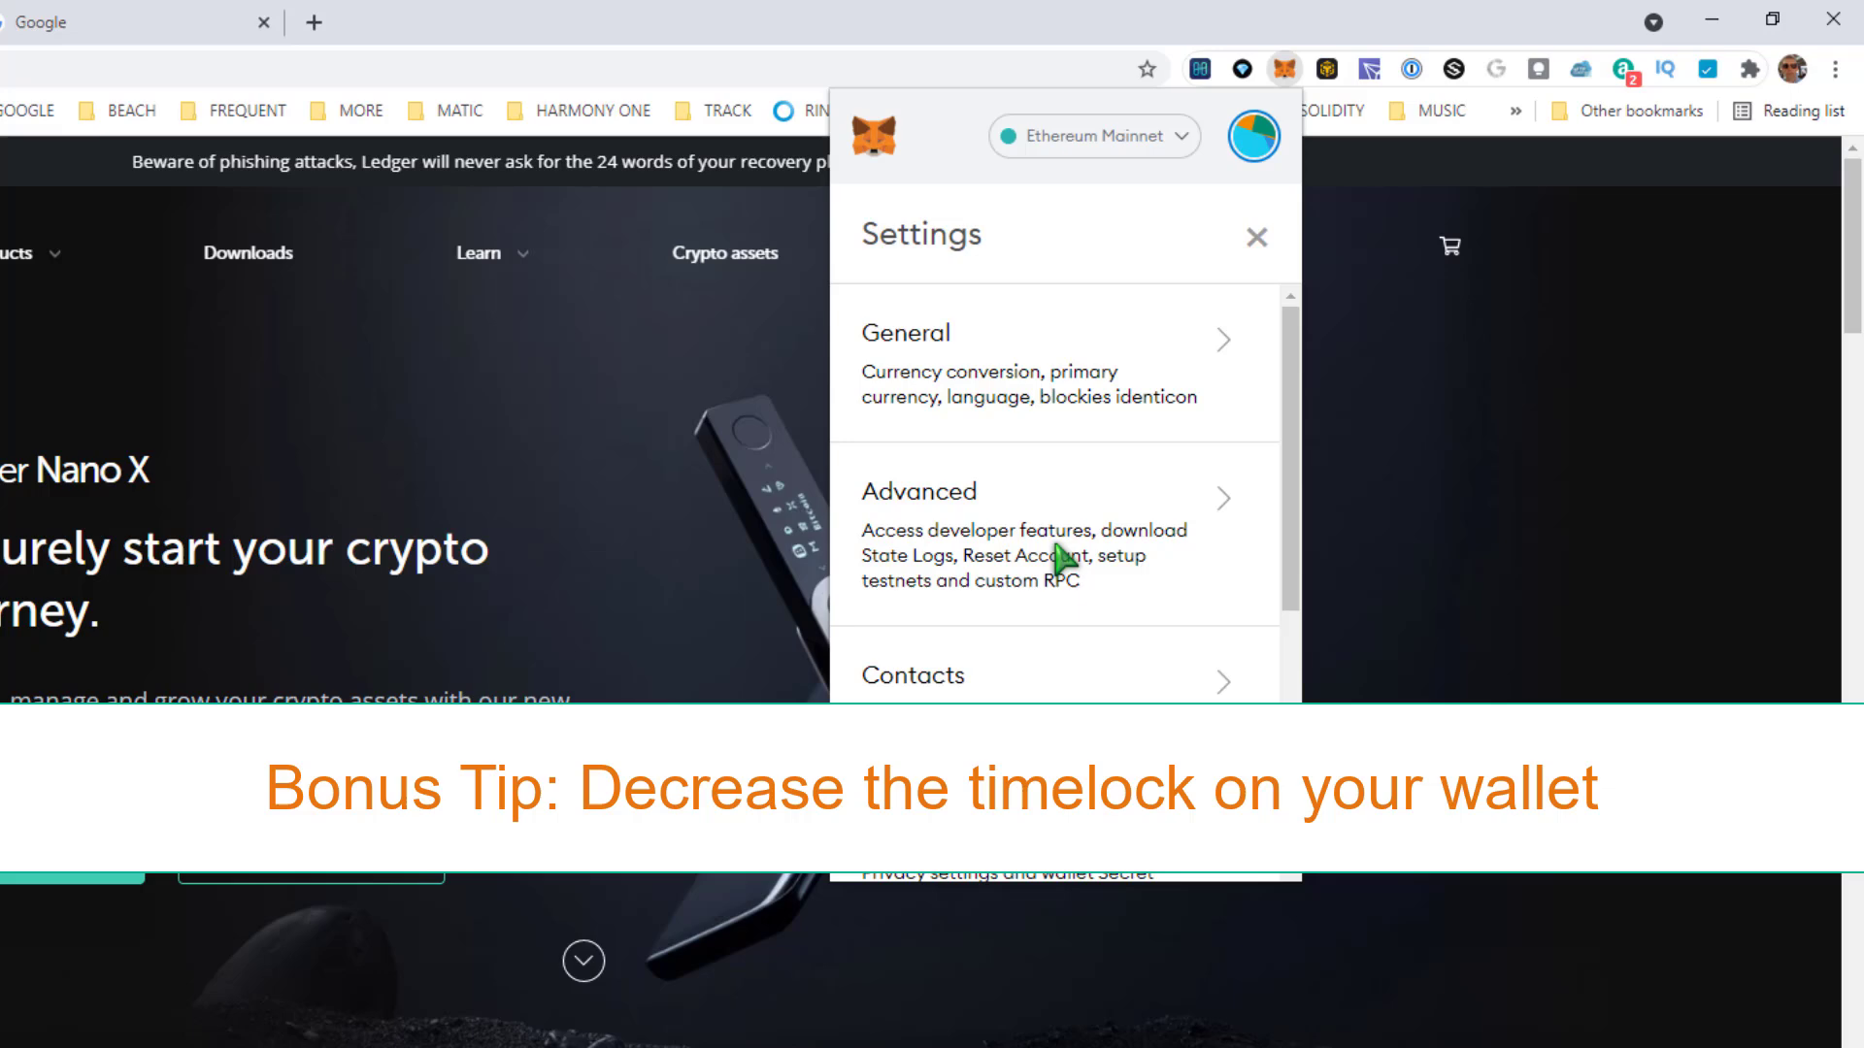
{"action": "left_click", "coordinate": [1272, 427]}
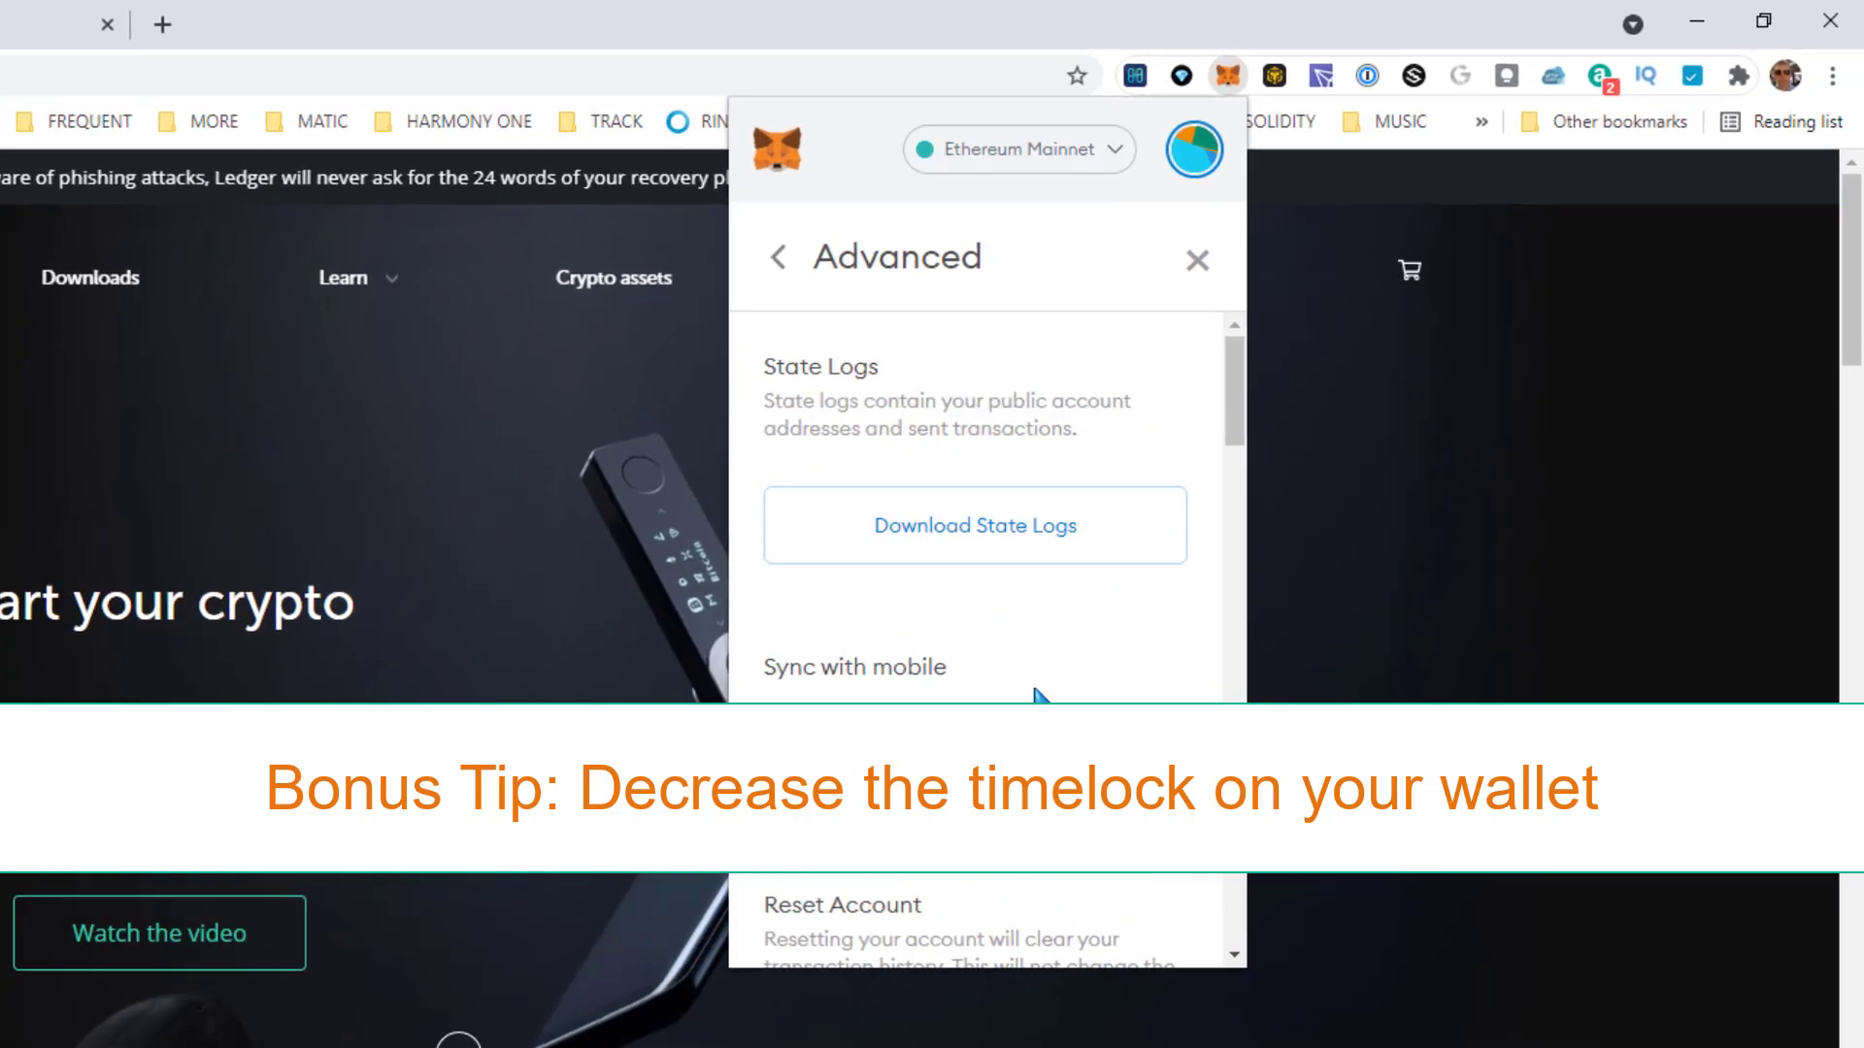
{"action": "scroll", "coordinate": [1302, 471], "scroll_direction": "down", "scroll_amount": 3}
{"action": "scroll", "coordinate": [1035, 686], "scroll_direction": "down", "scroll_amount": 8}
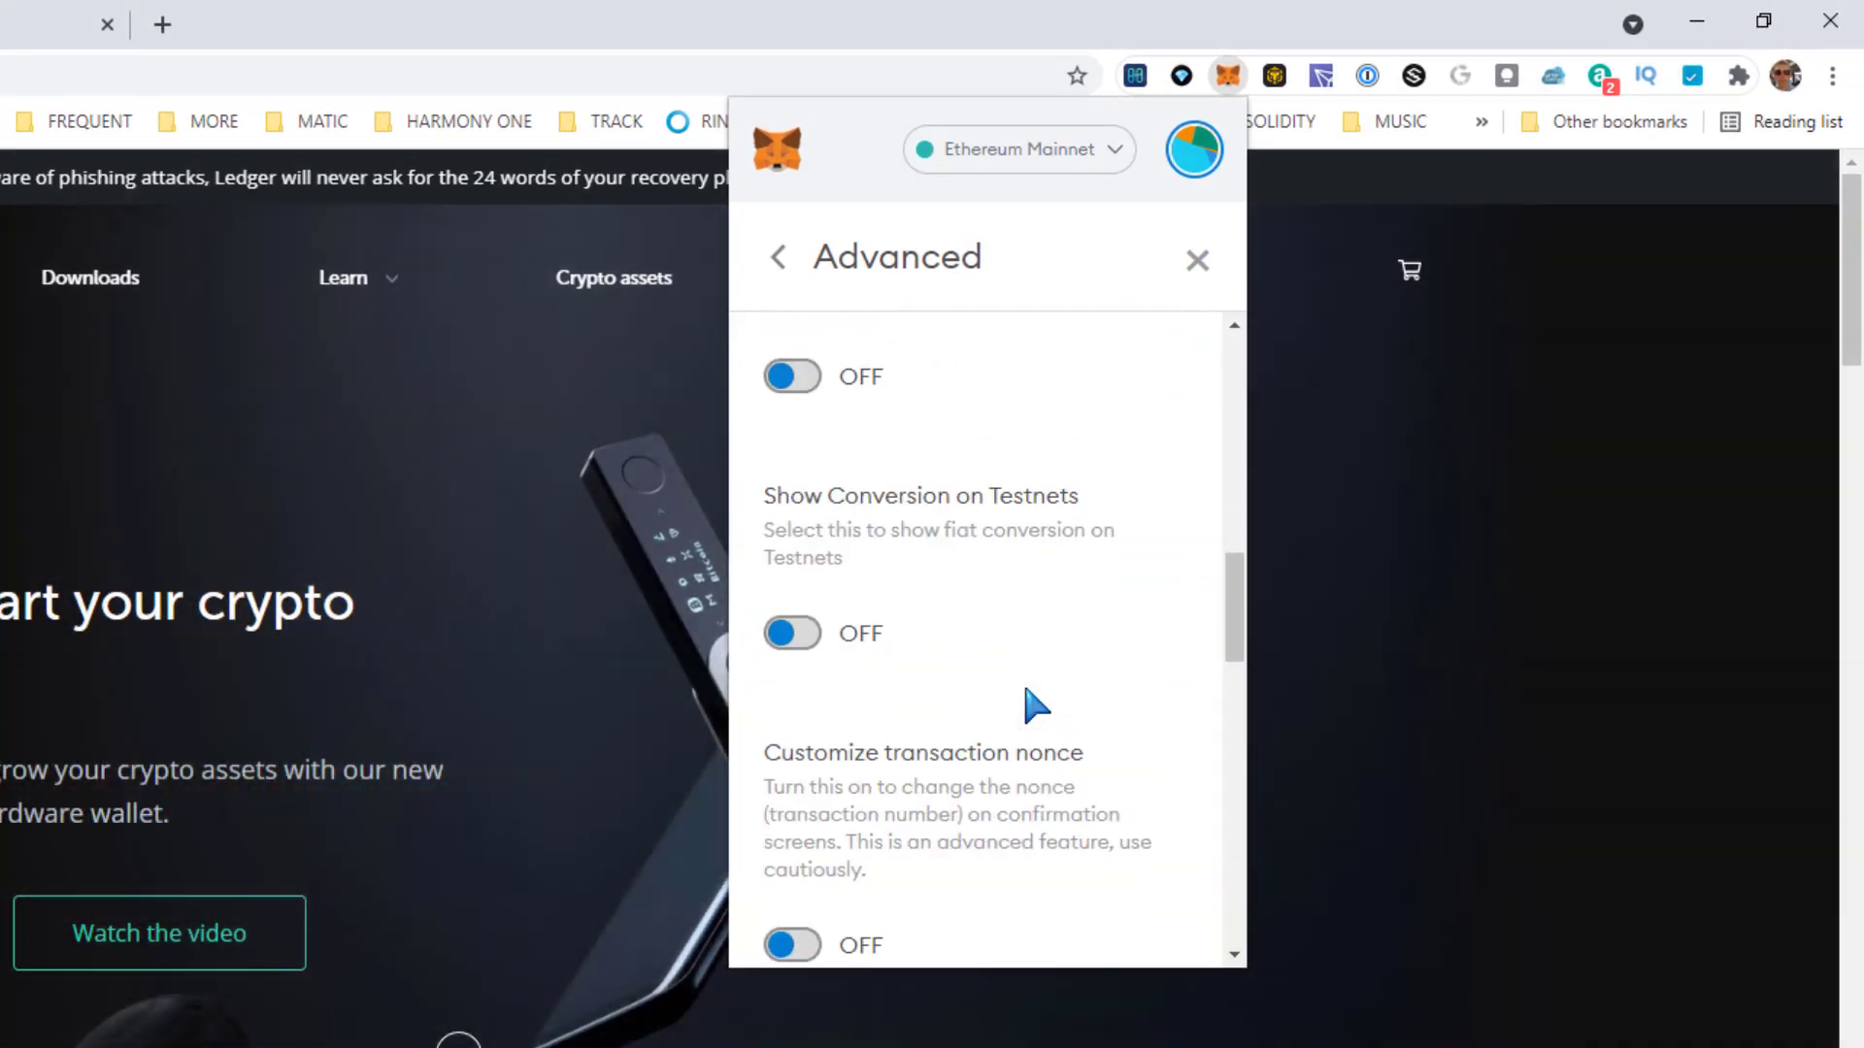
{"action": "scroll", "coordinate": [1035, 705], "scroll_direction": "down", "scroll_amount": 8}
{"action": "scroll", "coordinate": [1039, 522], "scroll_direction": "up", "scroll_amount": 2}
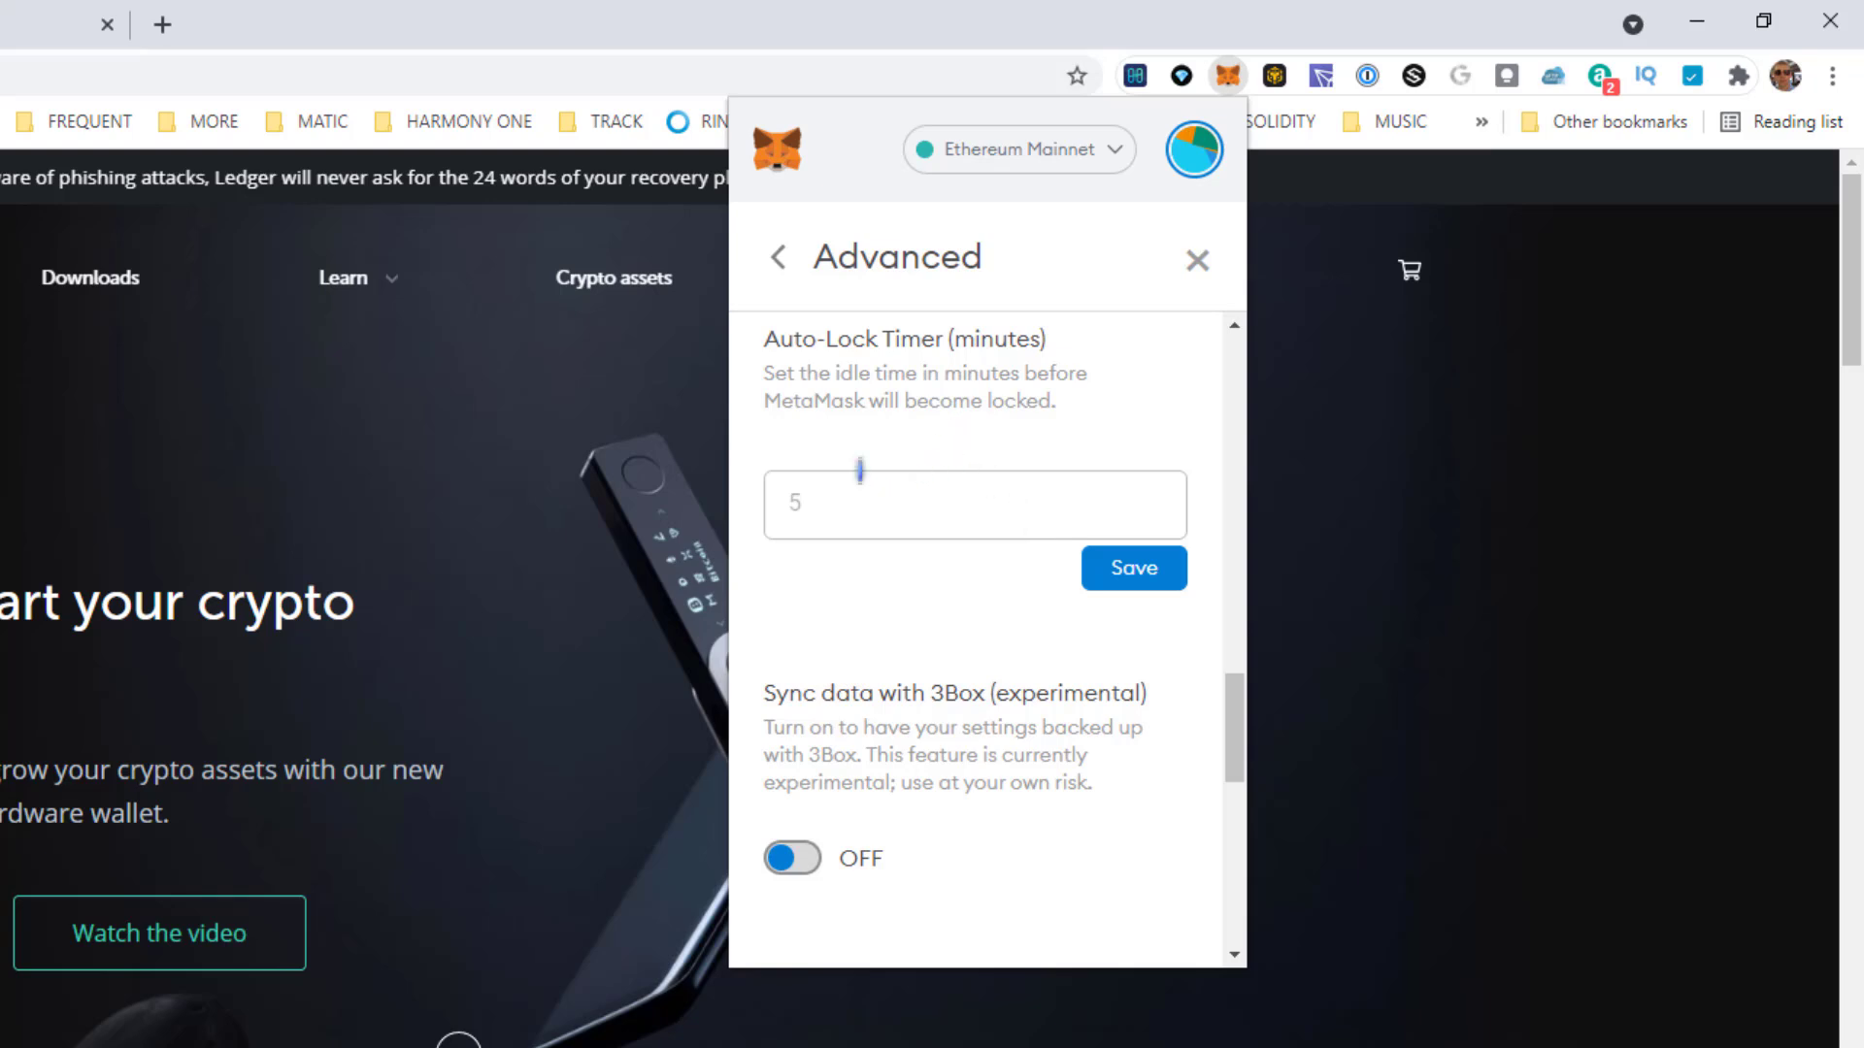
{"action": "left_click", "coordinate": [782, 503]}
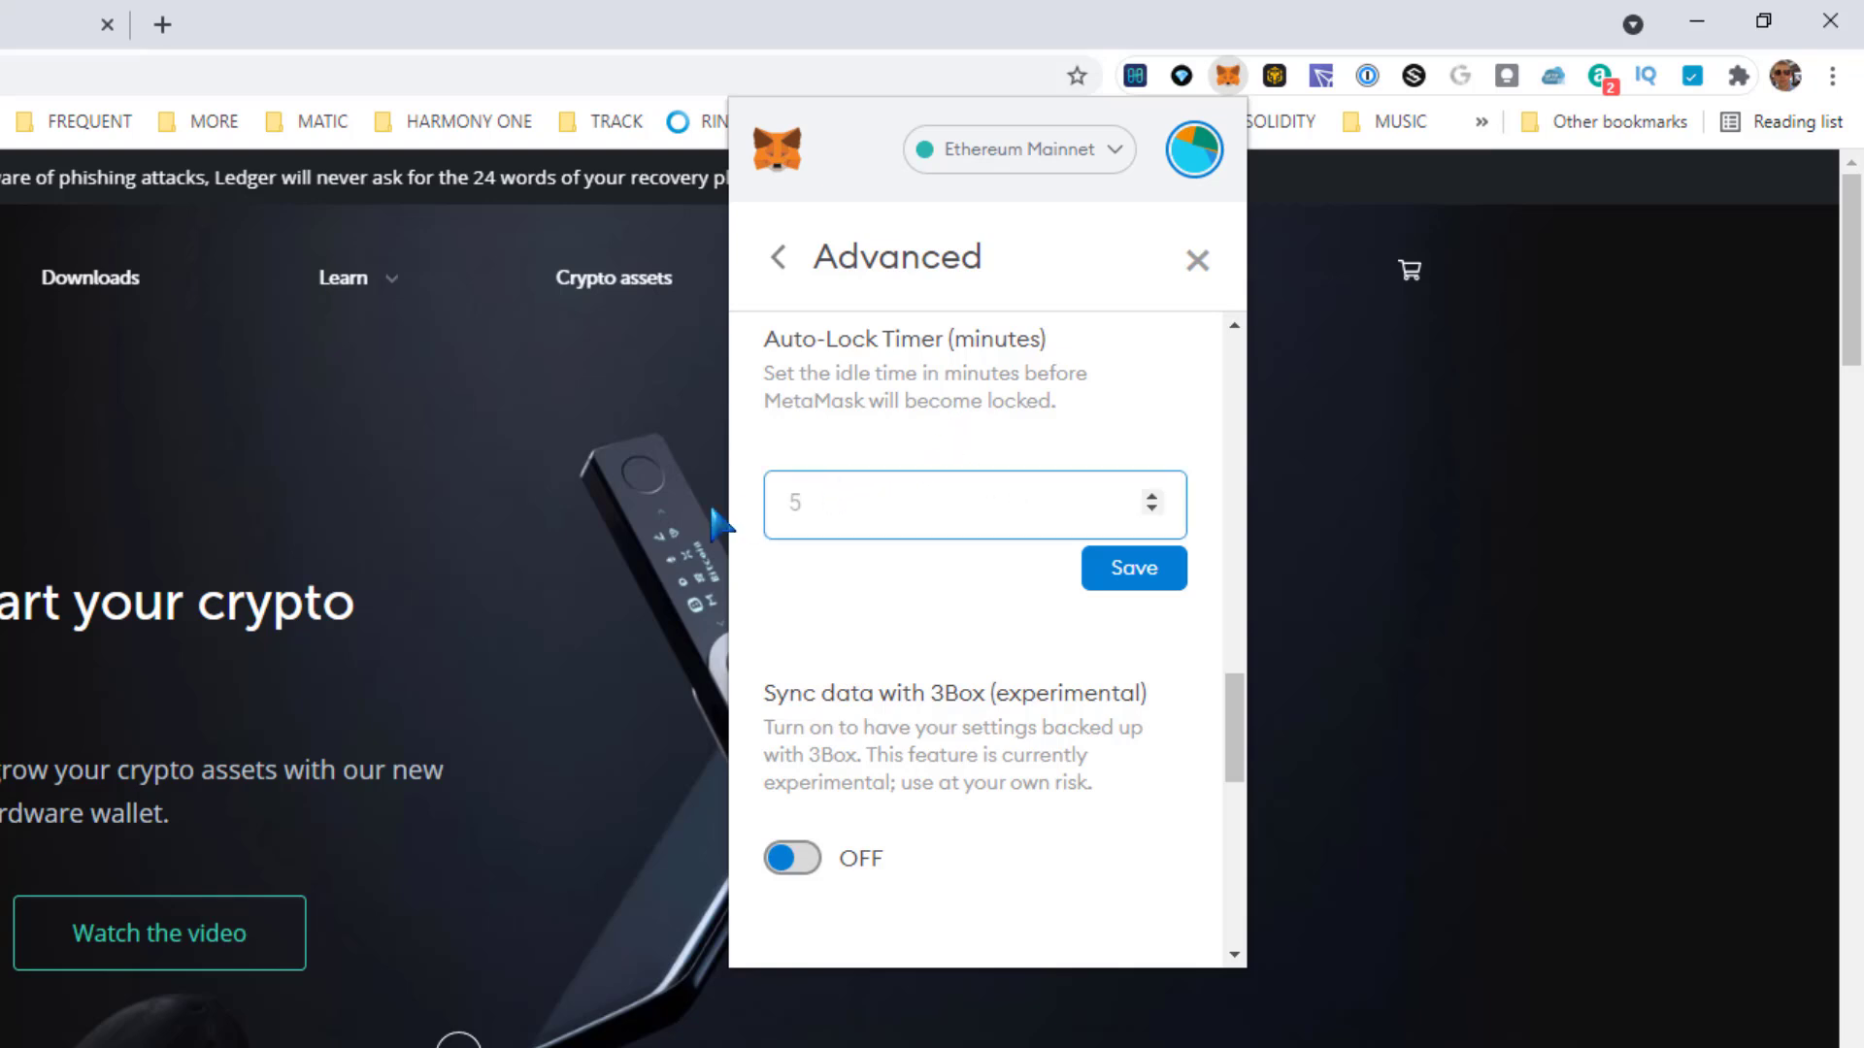
{"action": "type", "text": "1"}
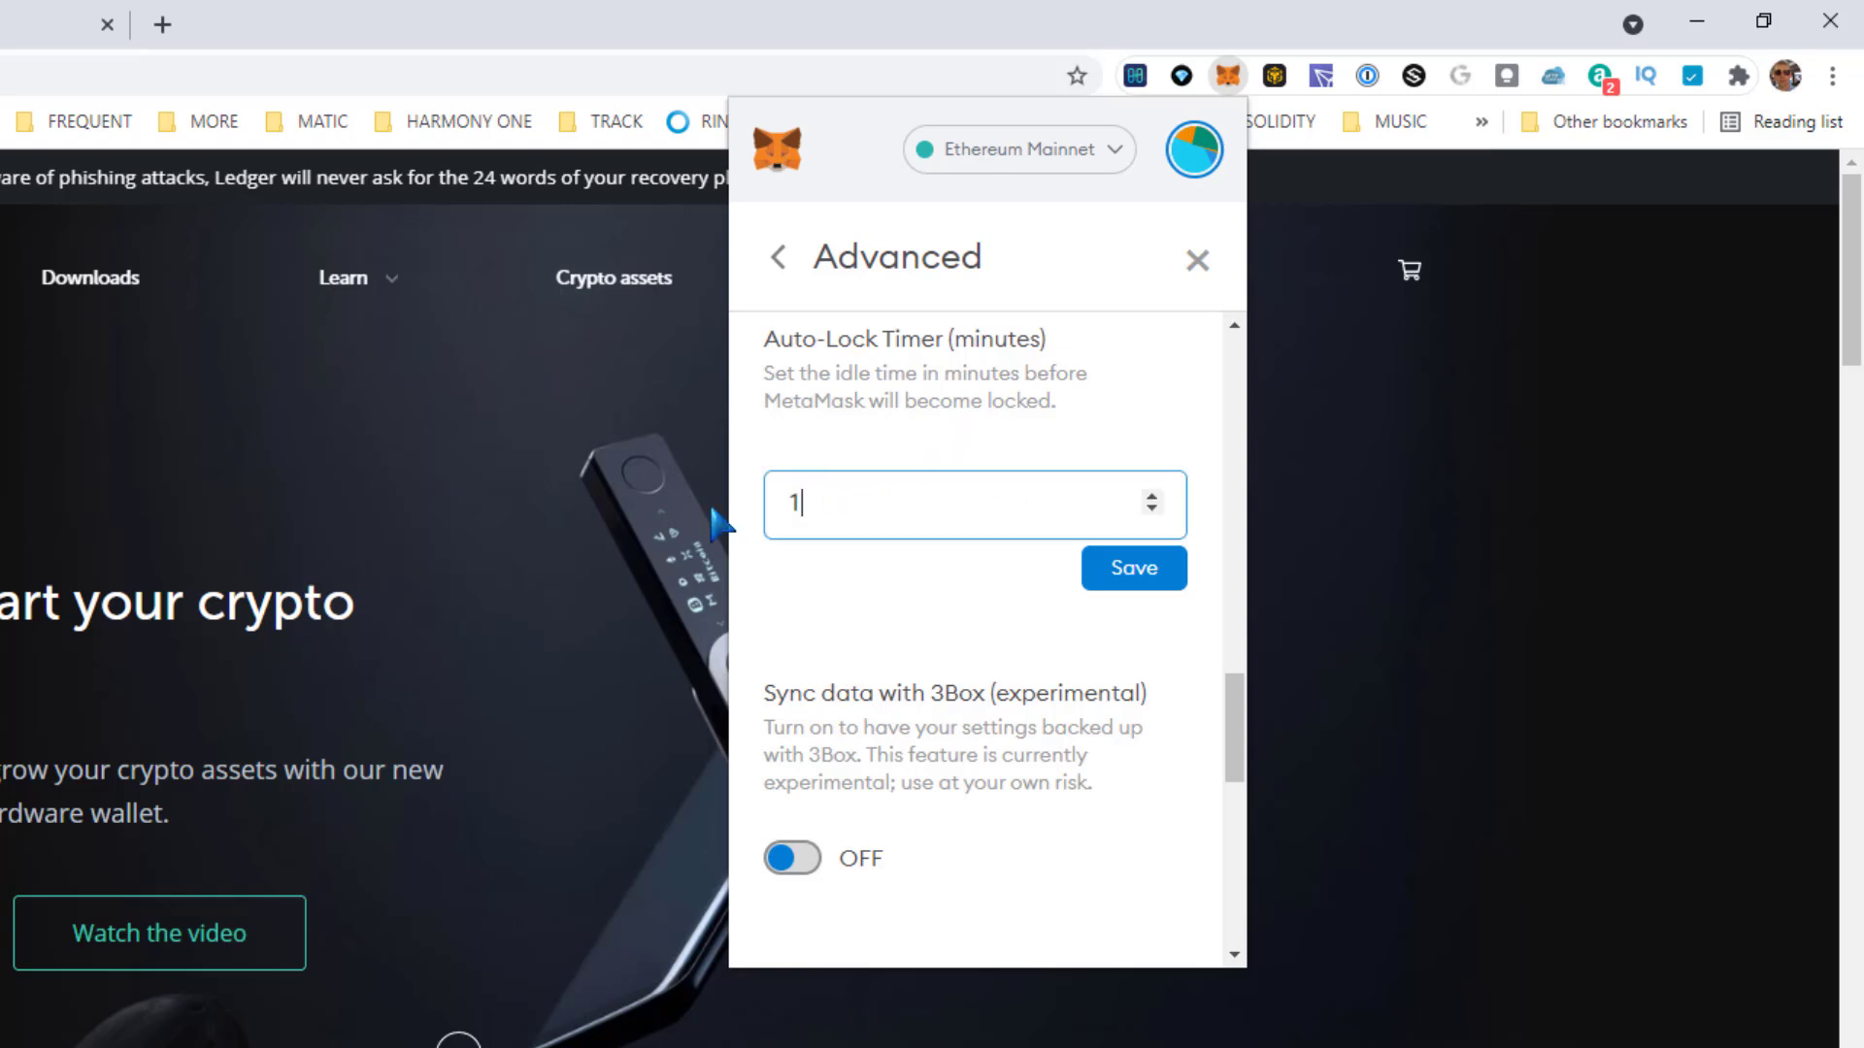
{"action": "left_click", "coordinate": [1131, 576]}
{"action": "scroll", "coordinate": [1136, 583], "scroll_direction": "down", "scroll_amount": 10}
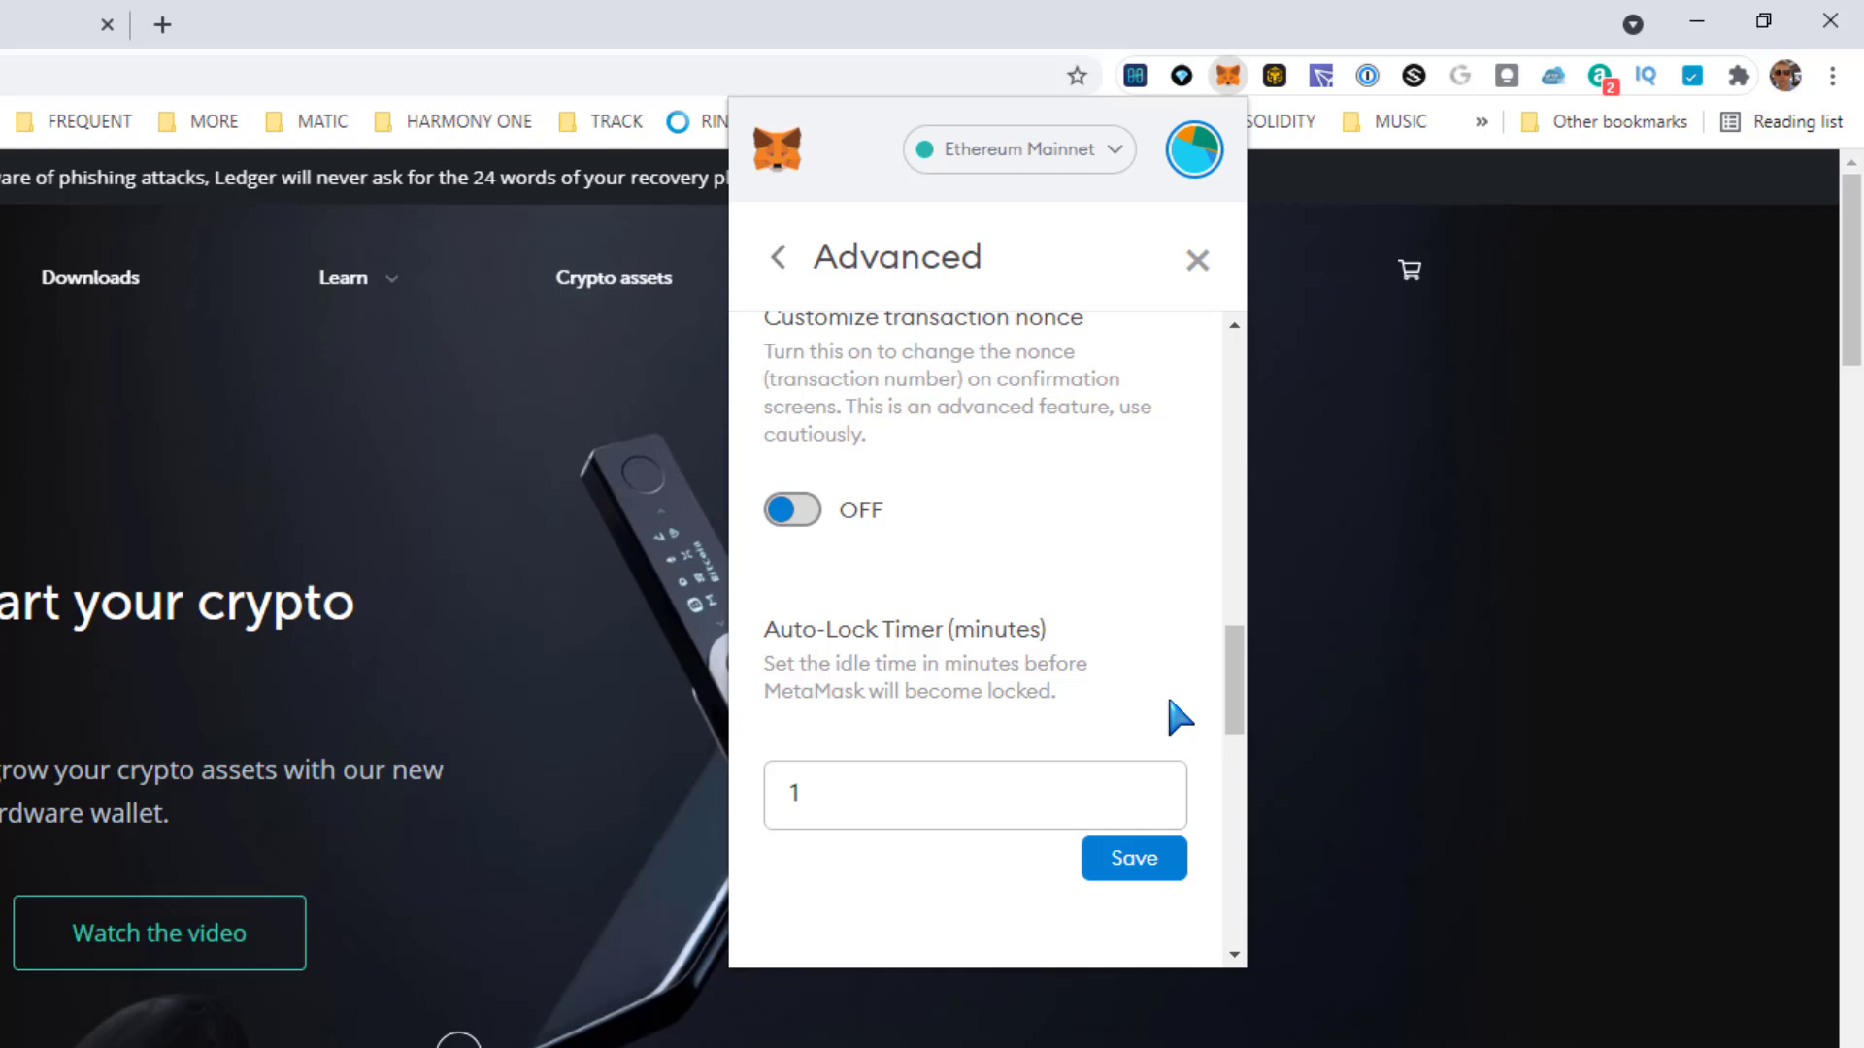
{"action": "left_click", "coordinate": [782, 258]}
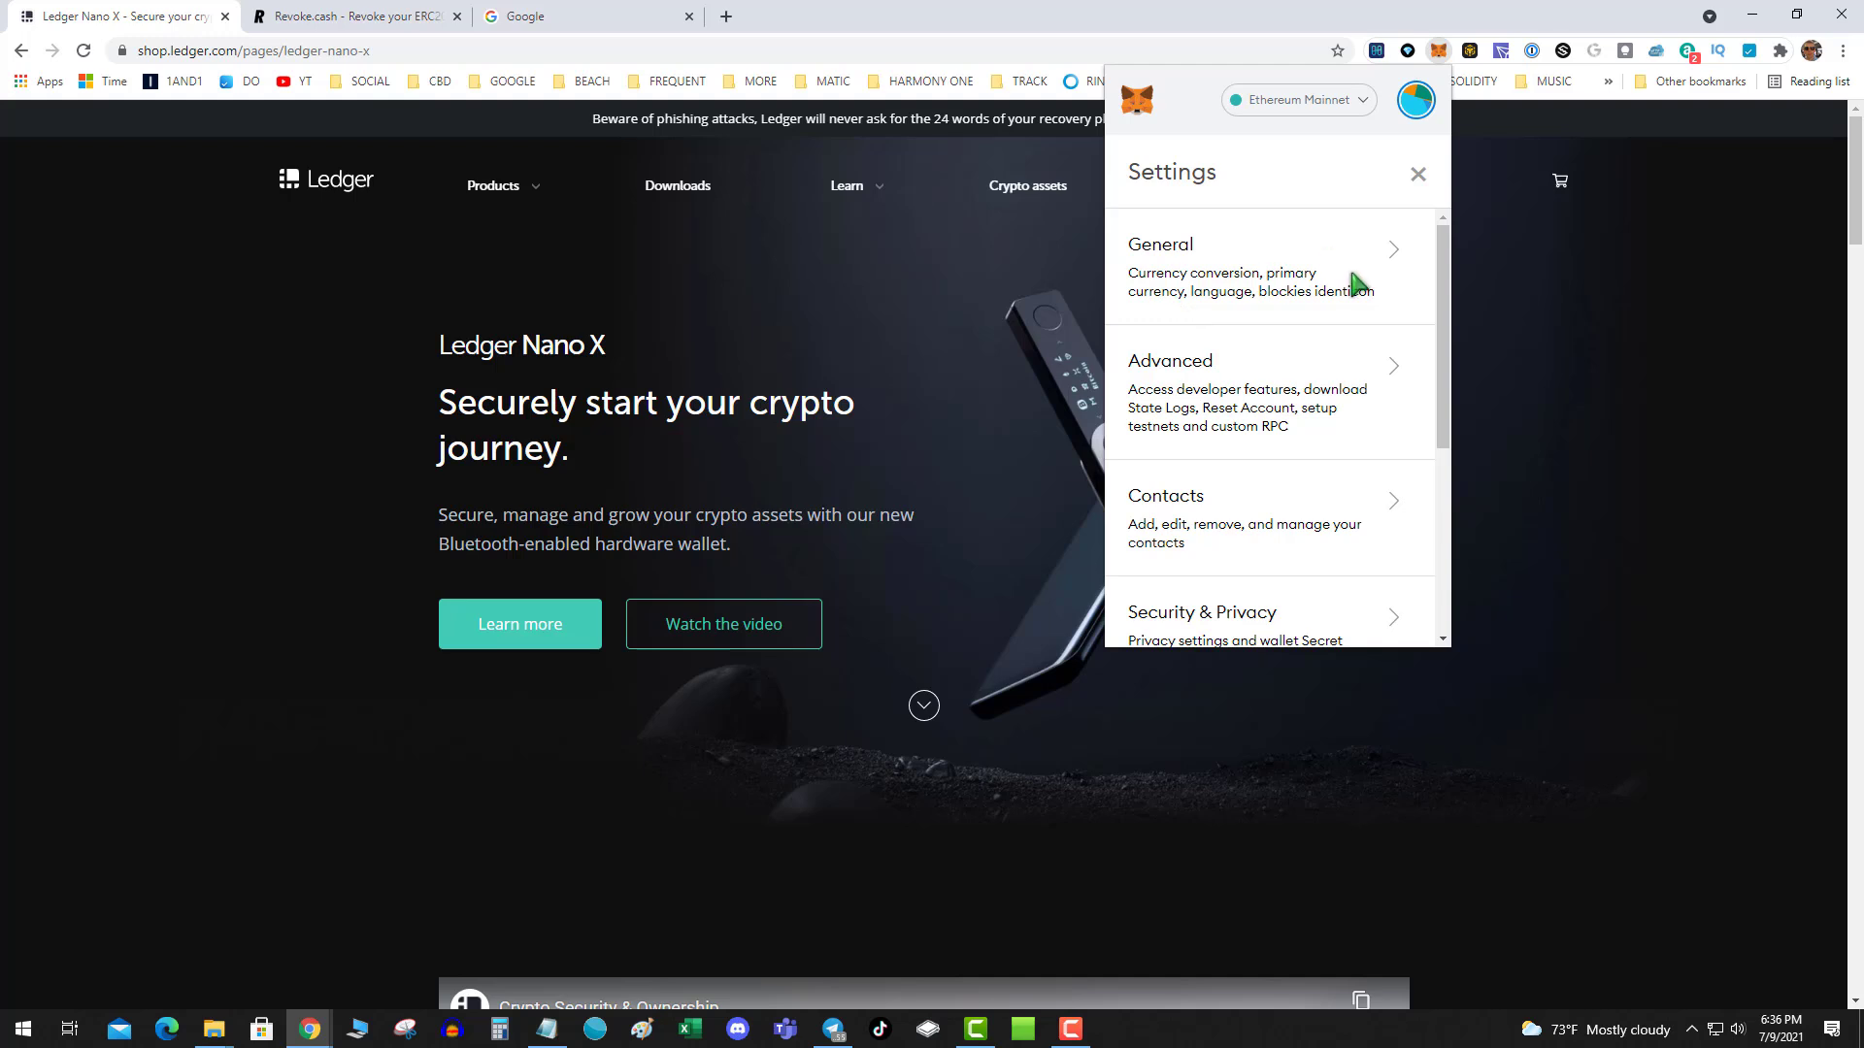
- Exit MetaMask Settings and dismiss the wallet popup to reveal the Ledger Nano X page
{"action": "left_click", "coordinate": [1418, 173]}
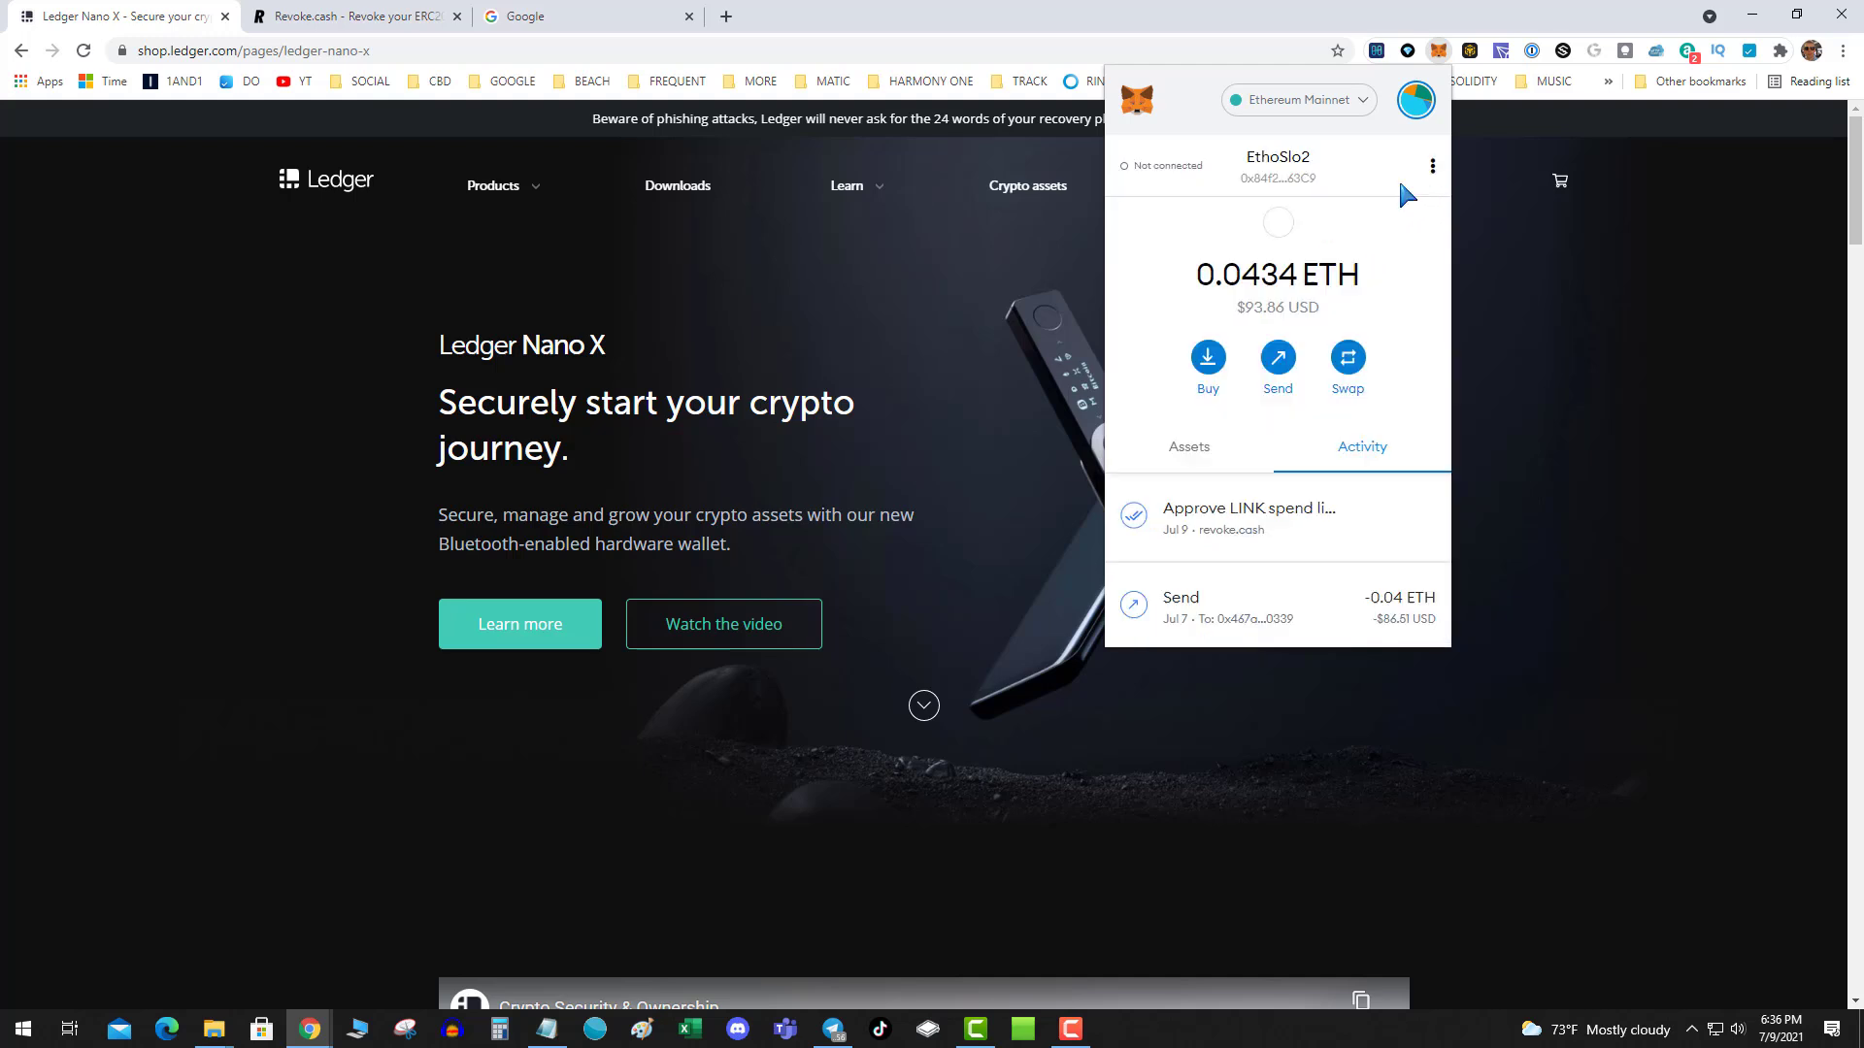
{"action": "left_click", "coordinate": [1512, 326]}
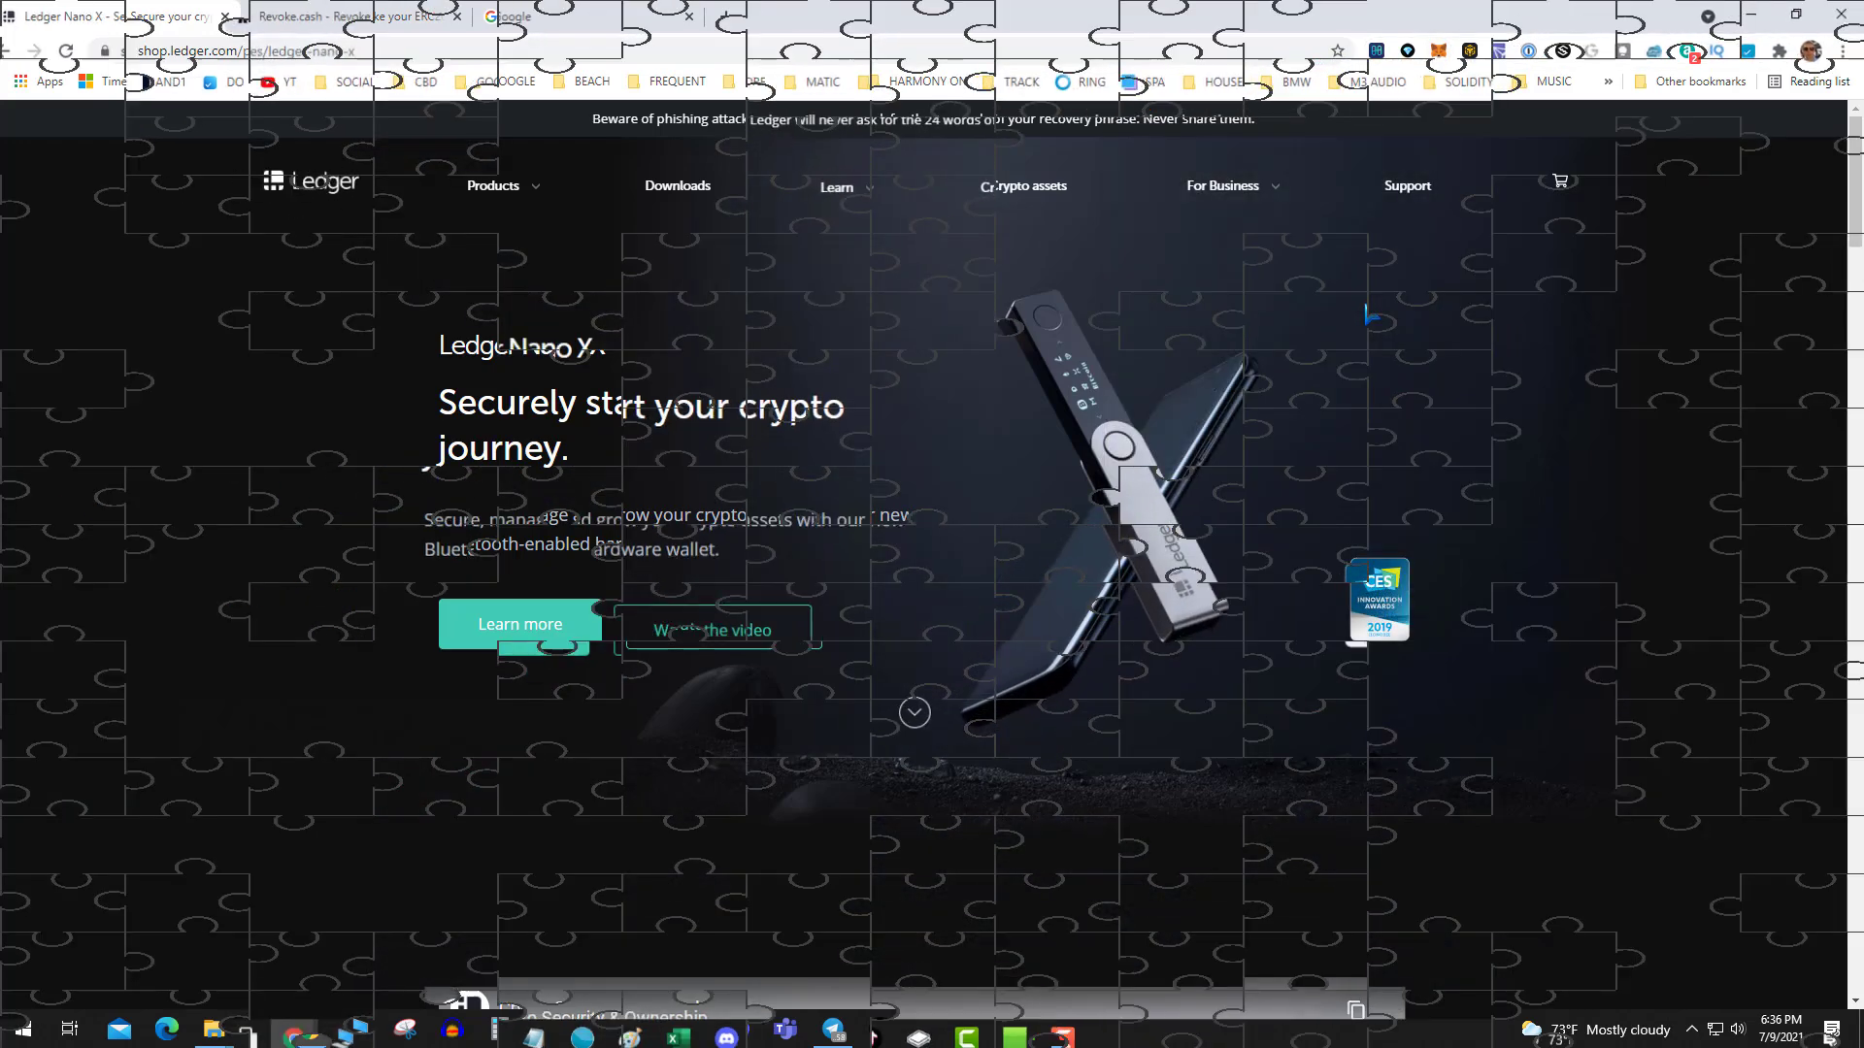